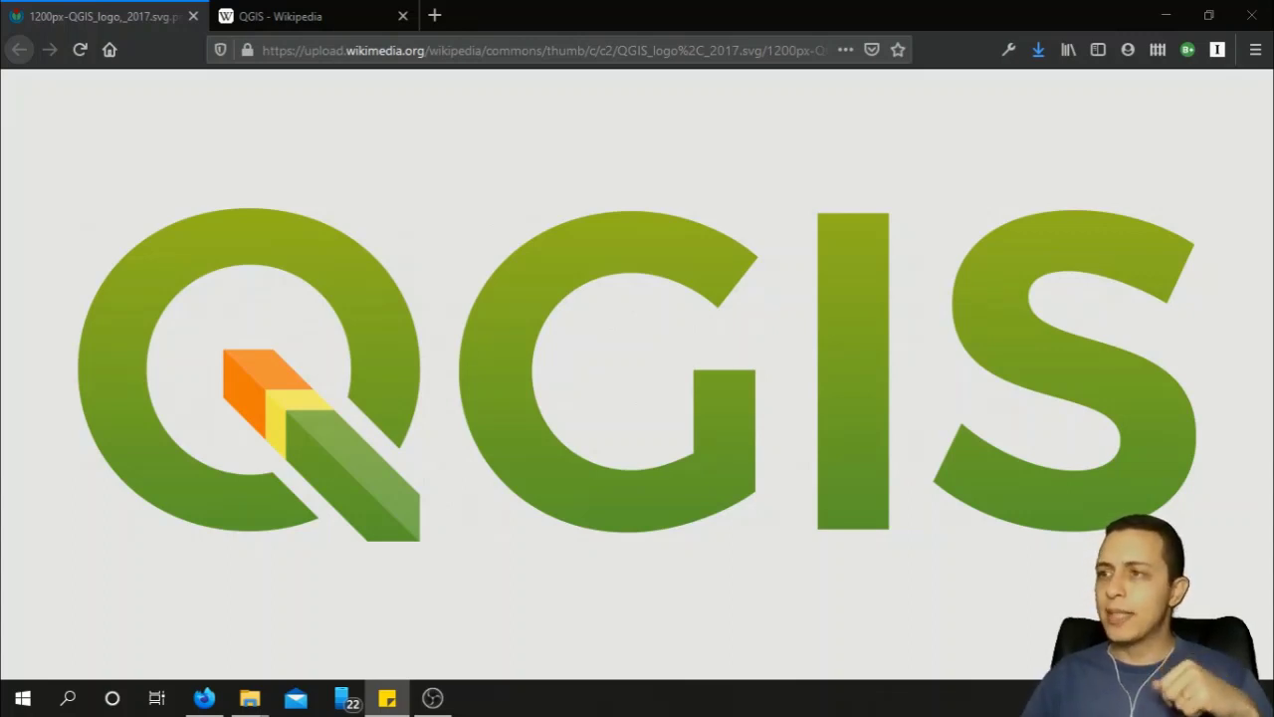
Step: Open the qgis.org website and switch its language to Português (Brasil)
click(339, 55)
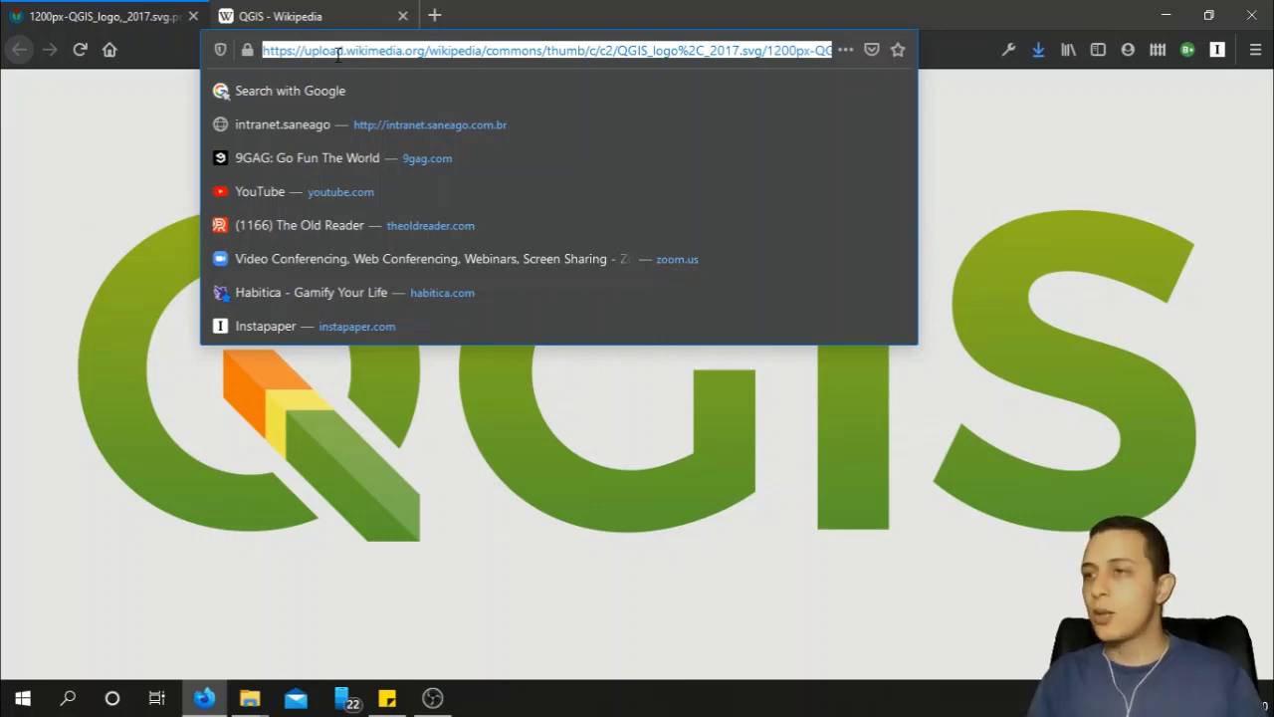
text(qgis.o)
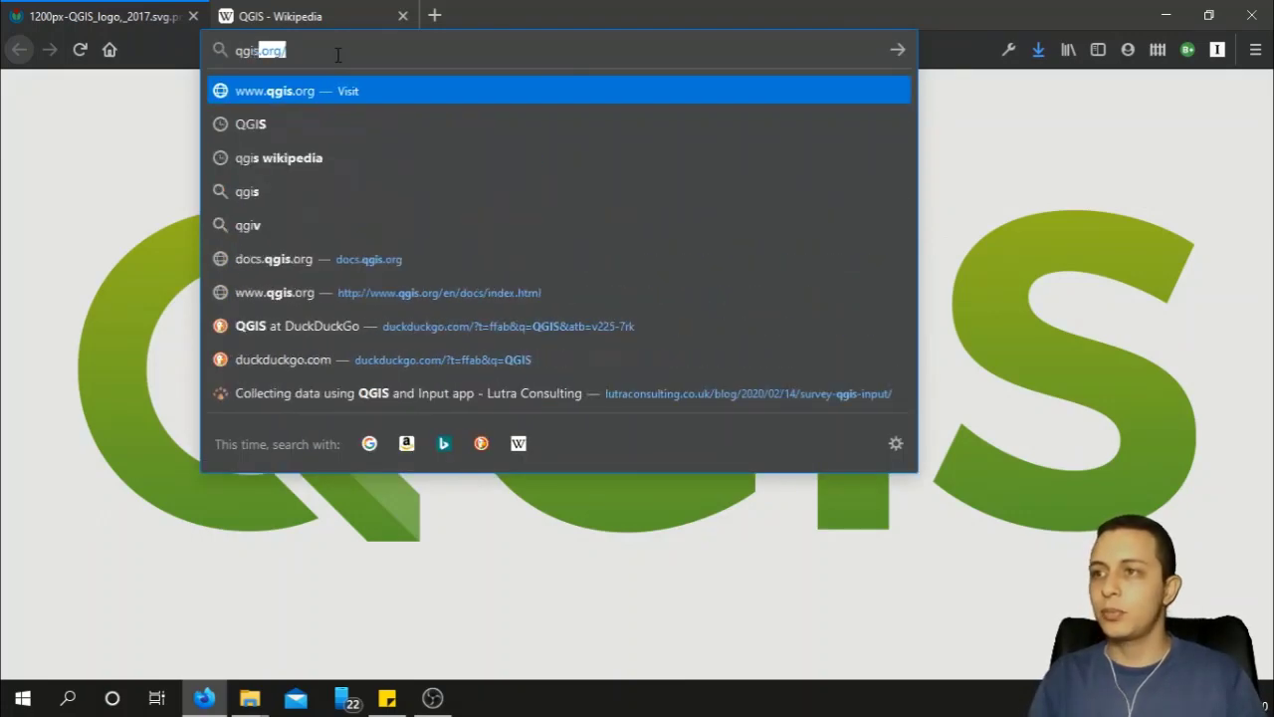
text(rg)
key(Return)
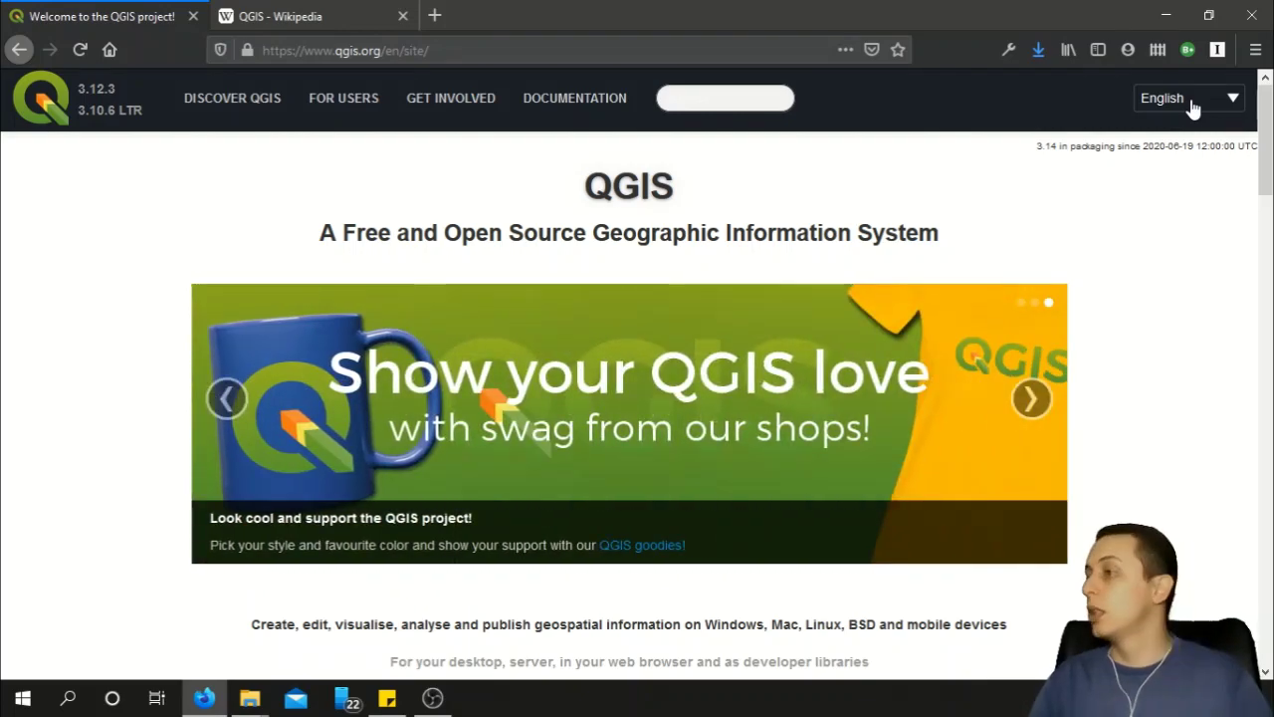
click(1193, 107)
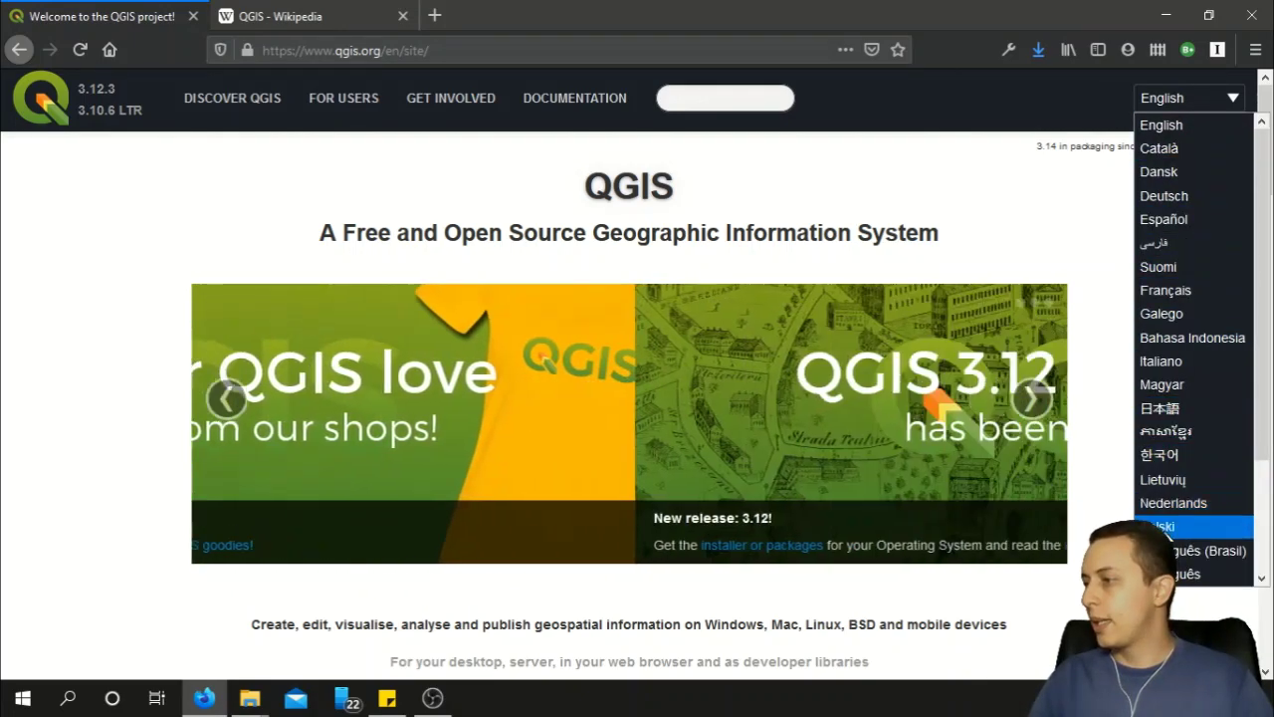
click(1200, 550)
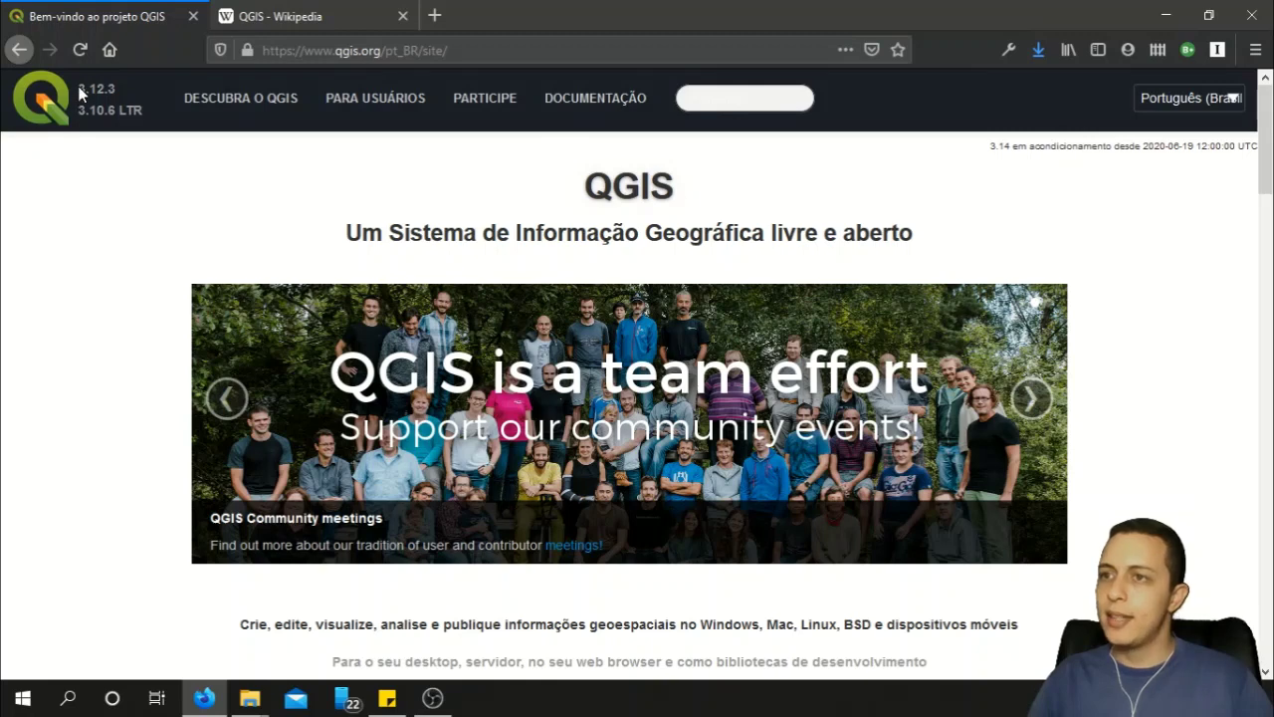
Step: Check the version numbers in the QGIS site header and review the Releases table of the QGIS Wikipedia article down to the newest versions
drag(78, 85, 155, 111)
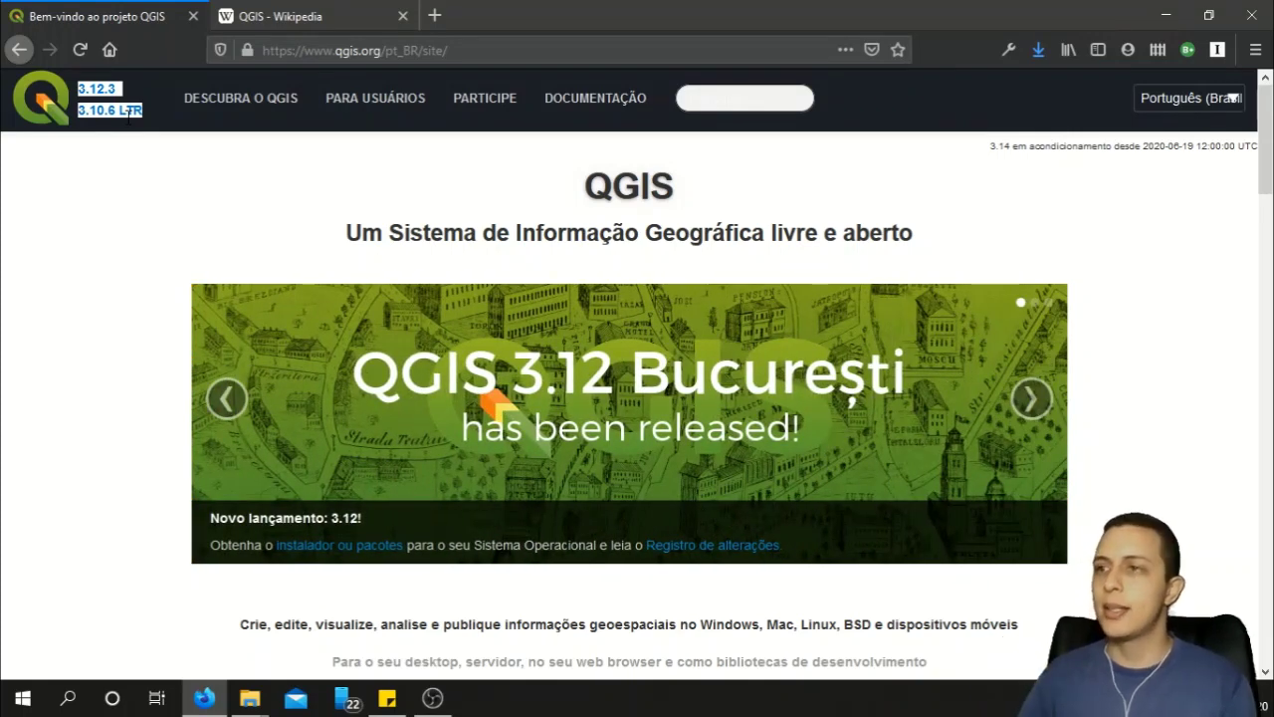
click(268, 17)
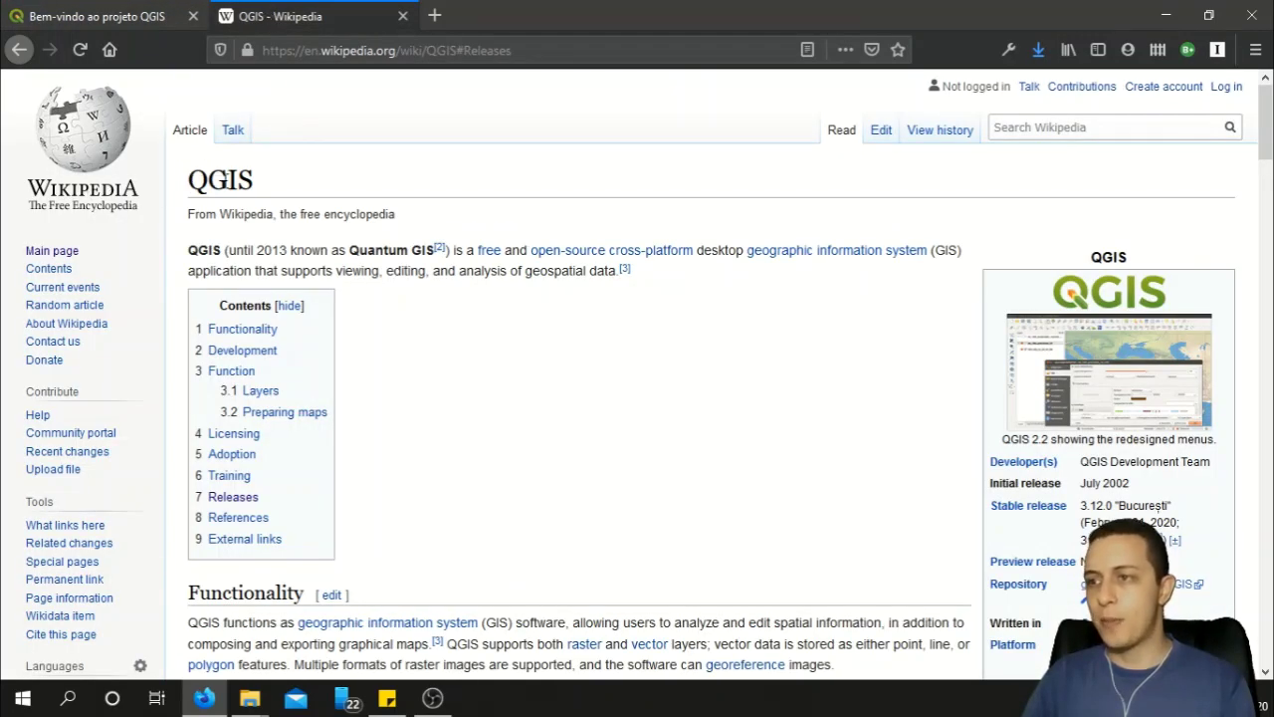
click(243, 508)
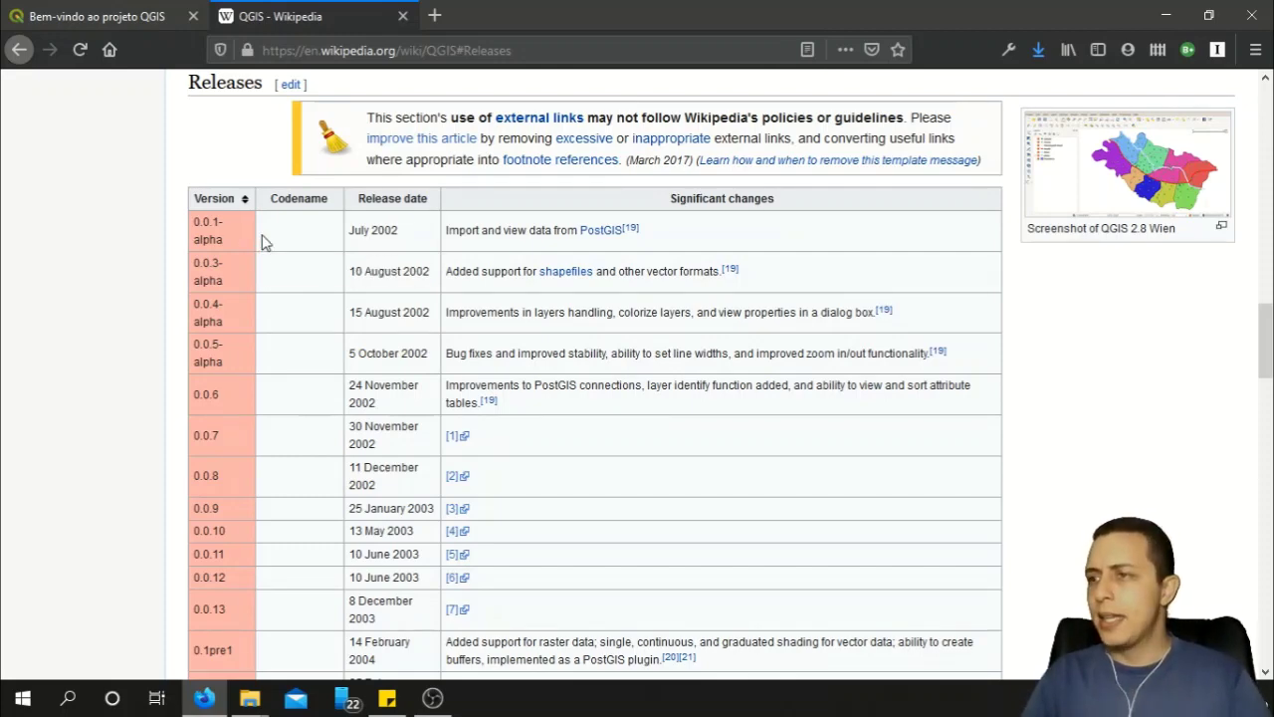
scroll(267, 256, down, 2)
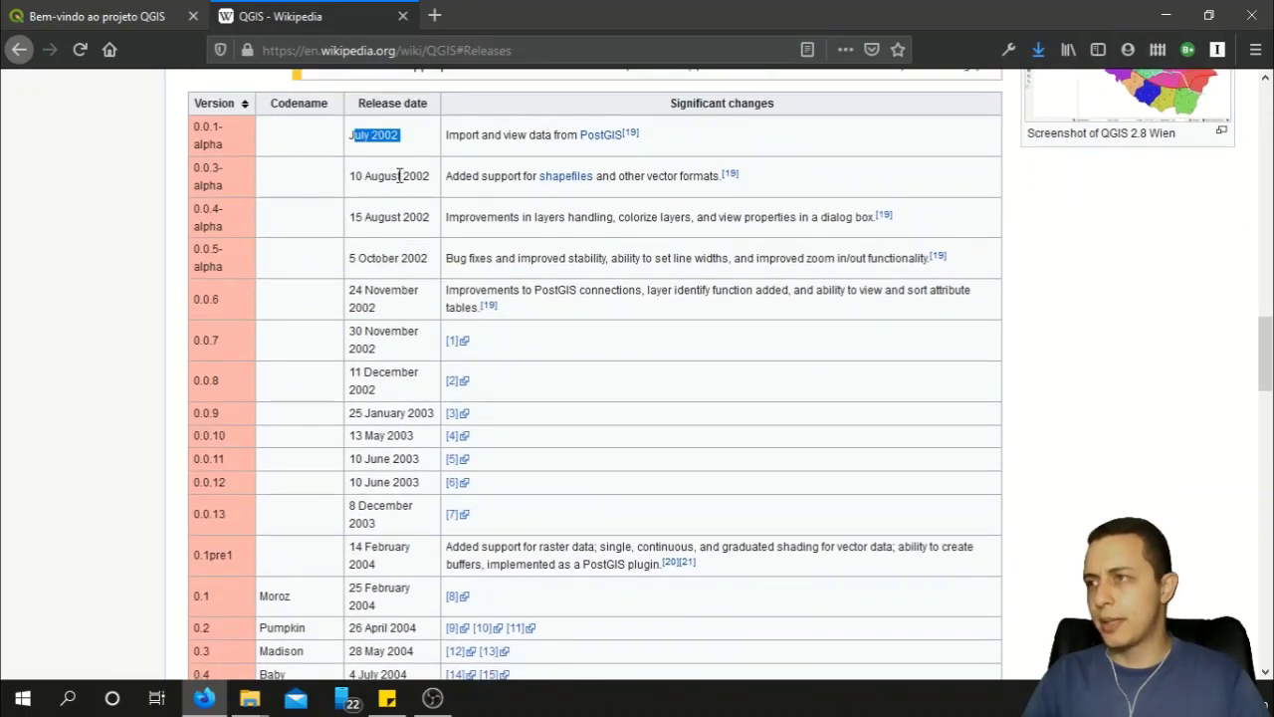
scroll(398, 176, down, 10)
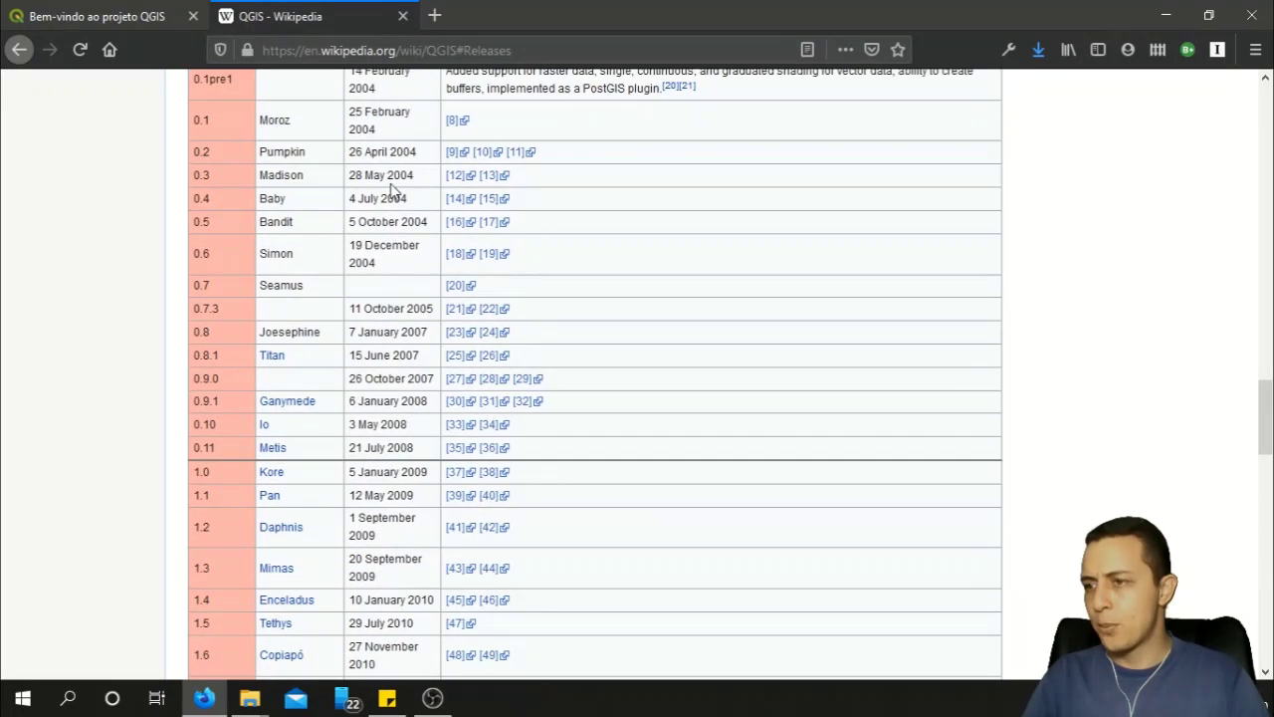
scroll(392, 191, down, 8)
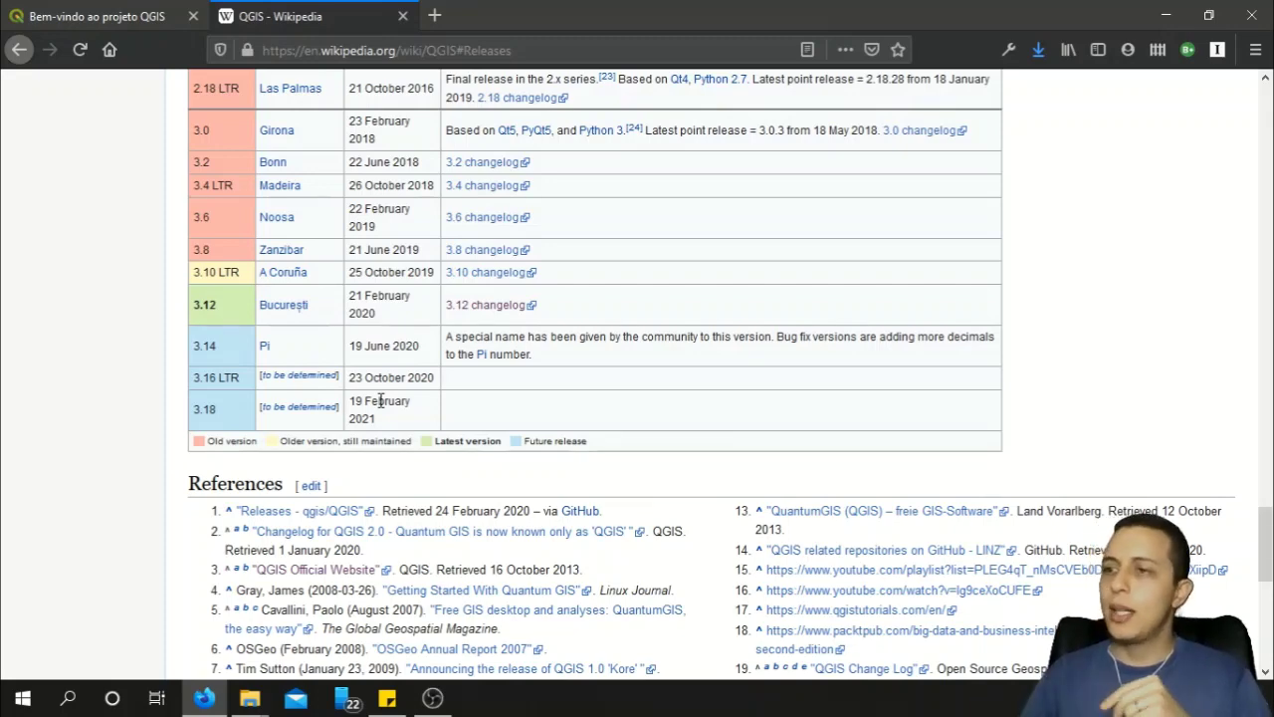
Step: Examine the support status of versions 3.10 LTR, 3.8 and 3.6 in the Wikipedia Releases table
drag(216, 274, 231, 275)
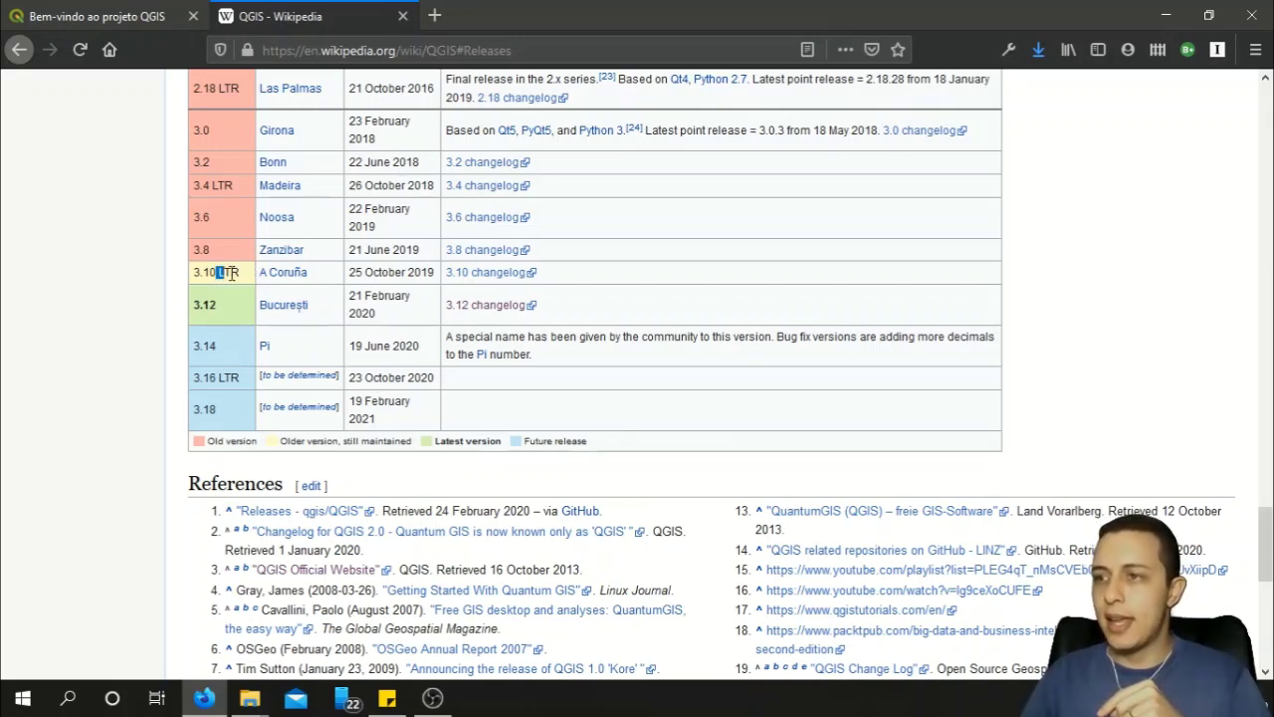
click(234, 278)
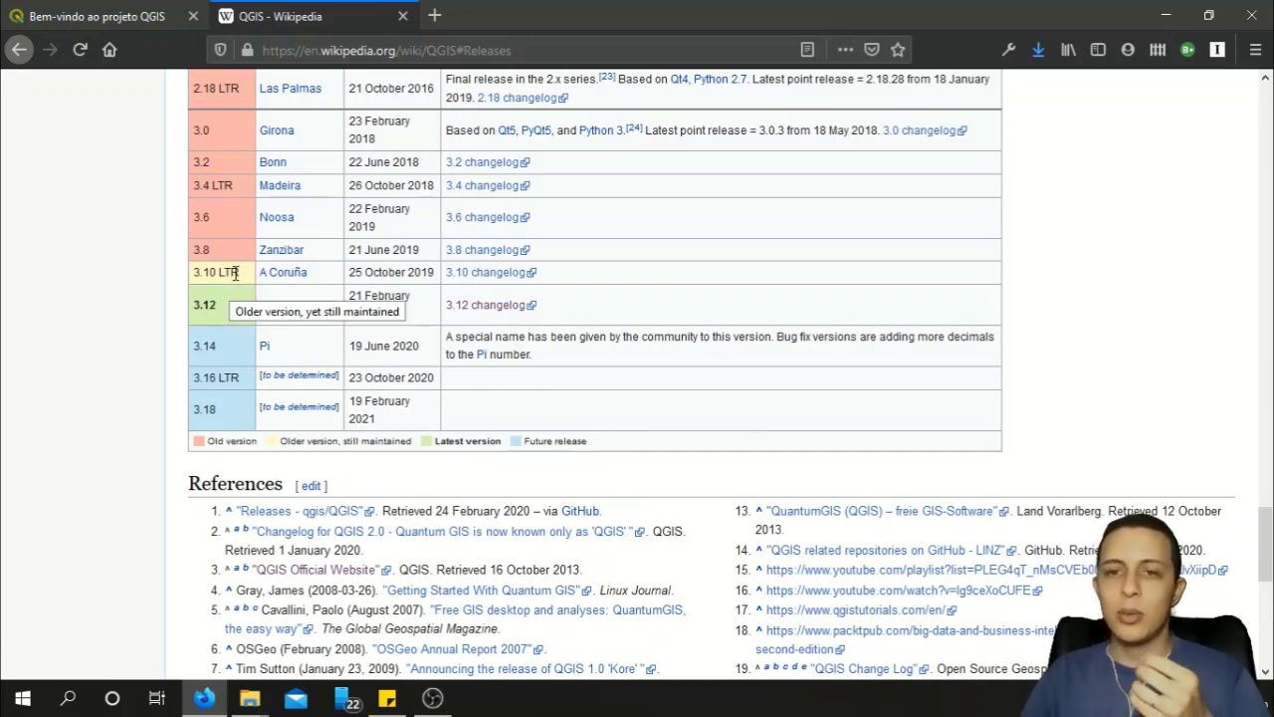
drag(236, 272, 193, 279)
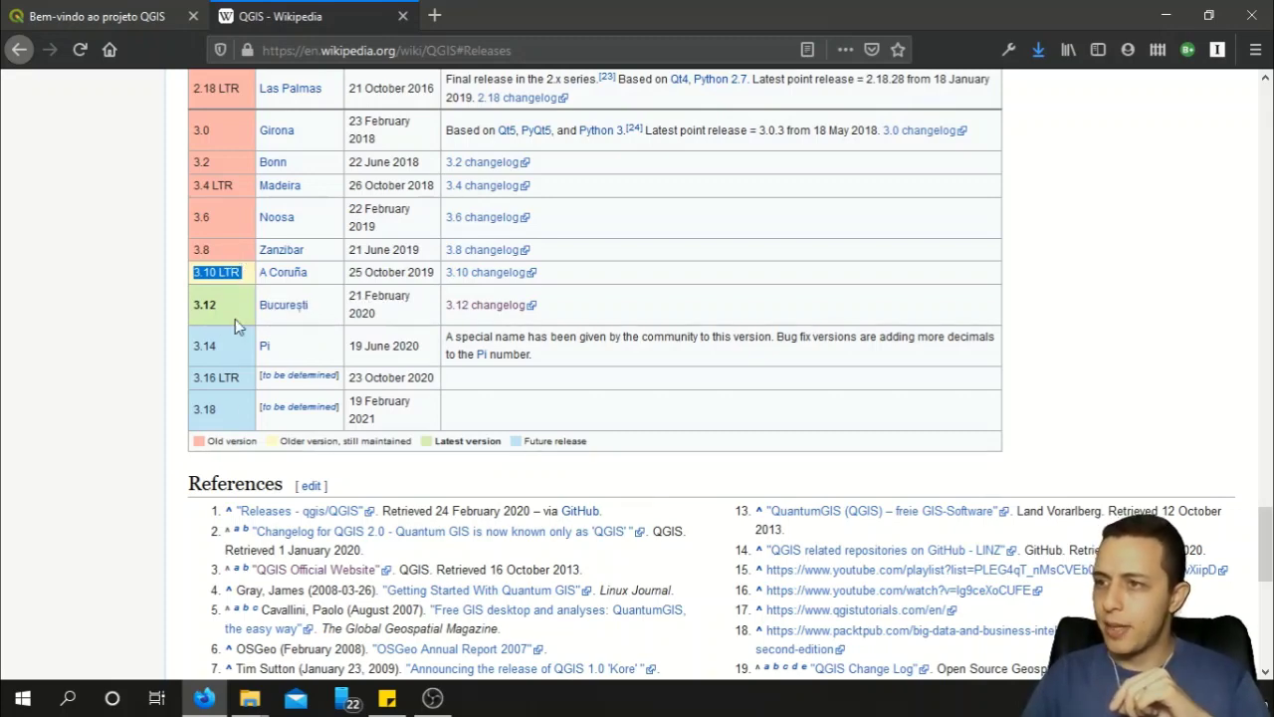
click(221, 253)
drag(221, 253, 199, 214)
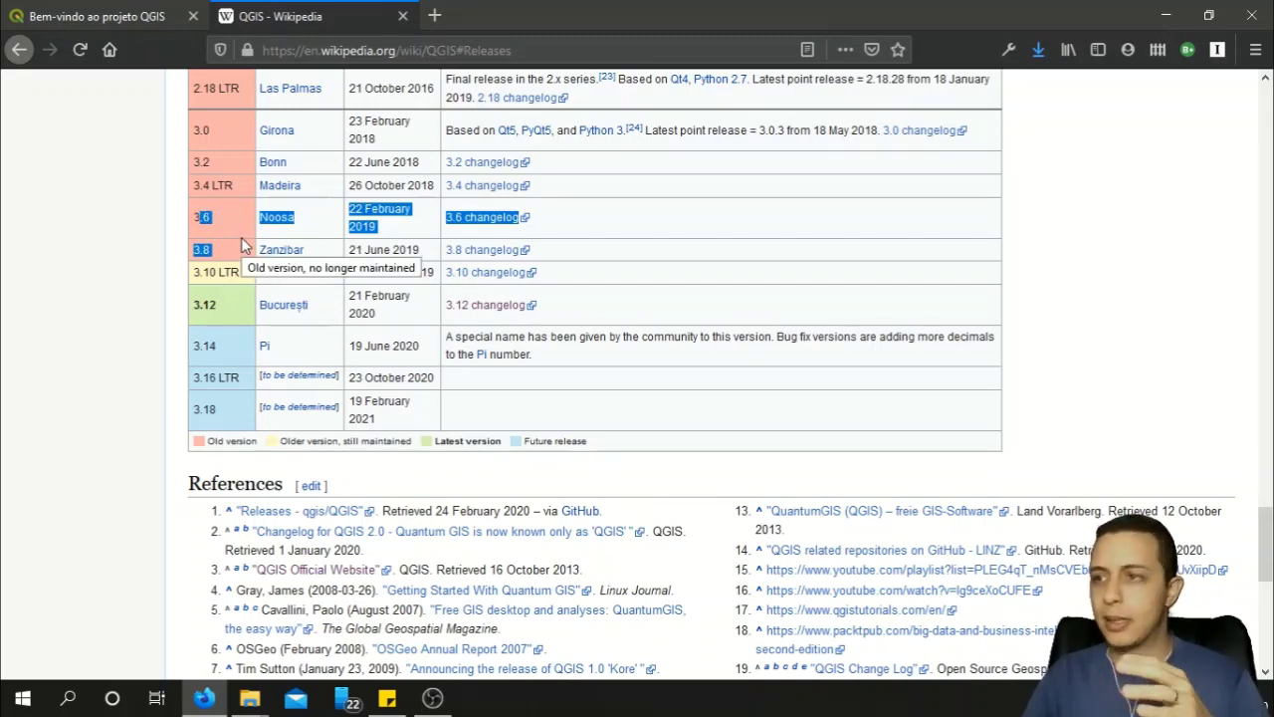
click(214, 250)
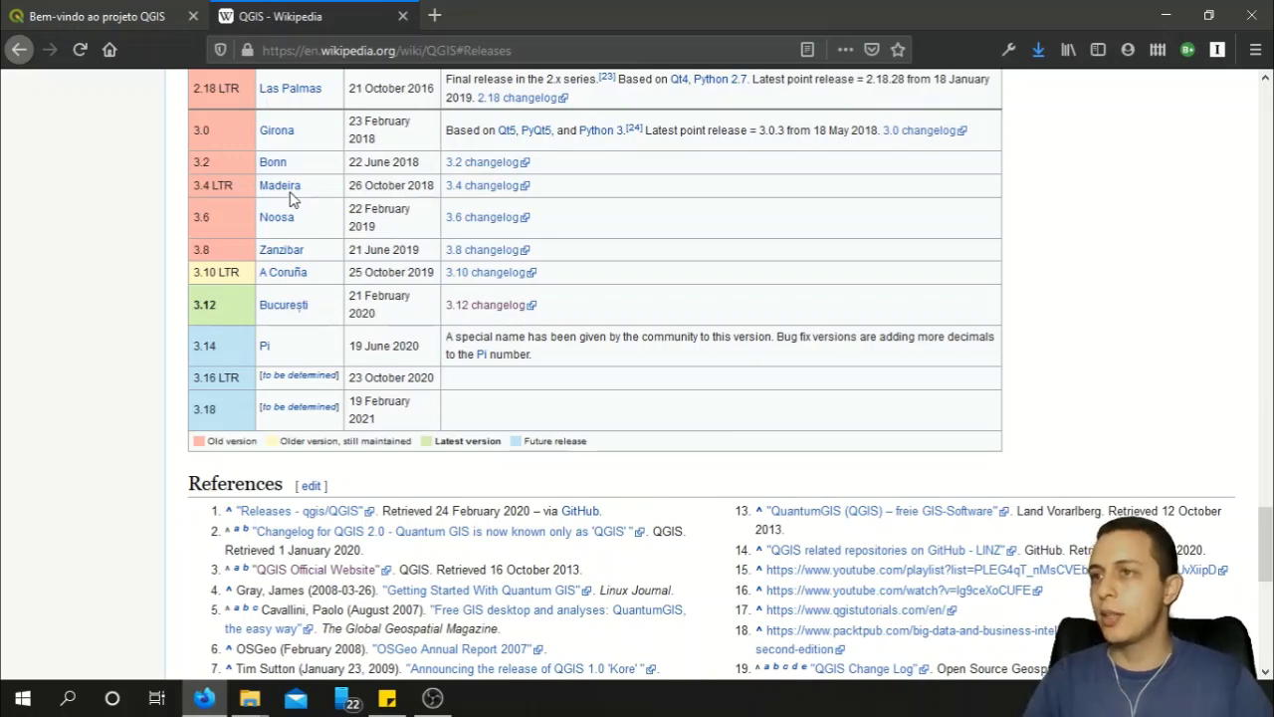
Step: Return to the QGIS homepage and examine the parts of the latest and LTR version numbers in its header
click(135, 14)
click(217, 196)
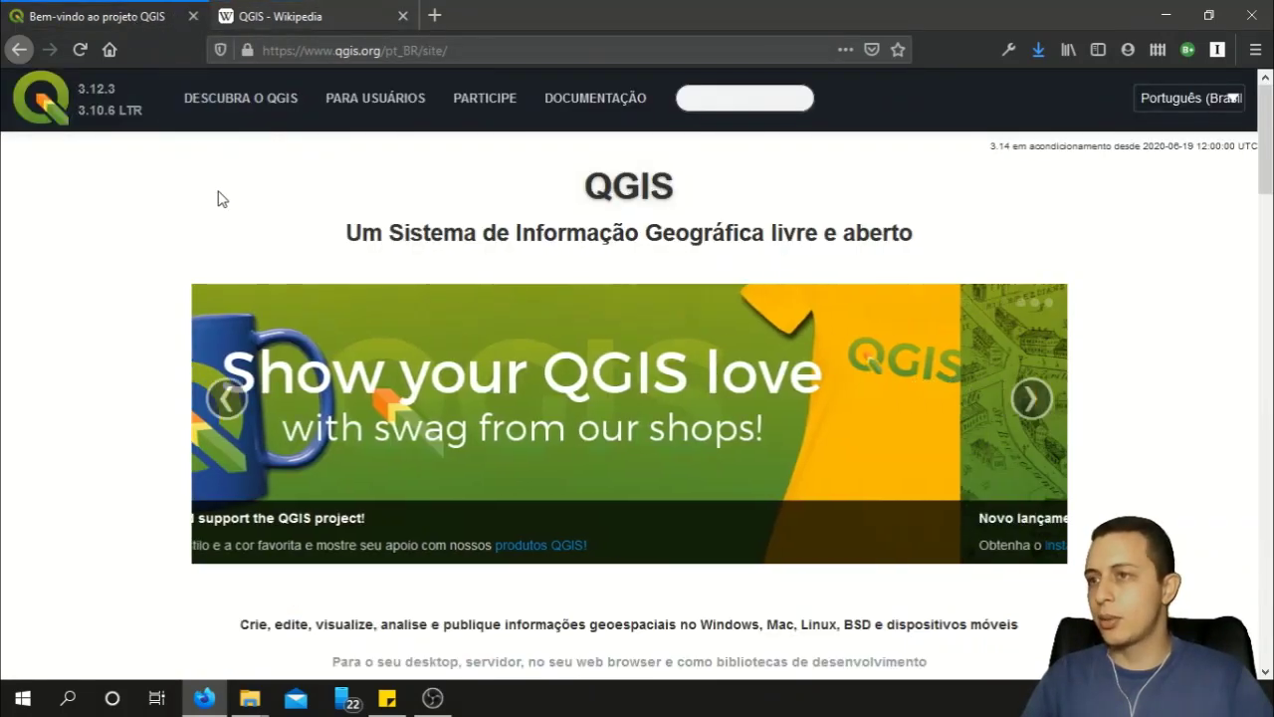
drag(79, 89, 117, 89)
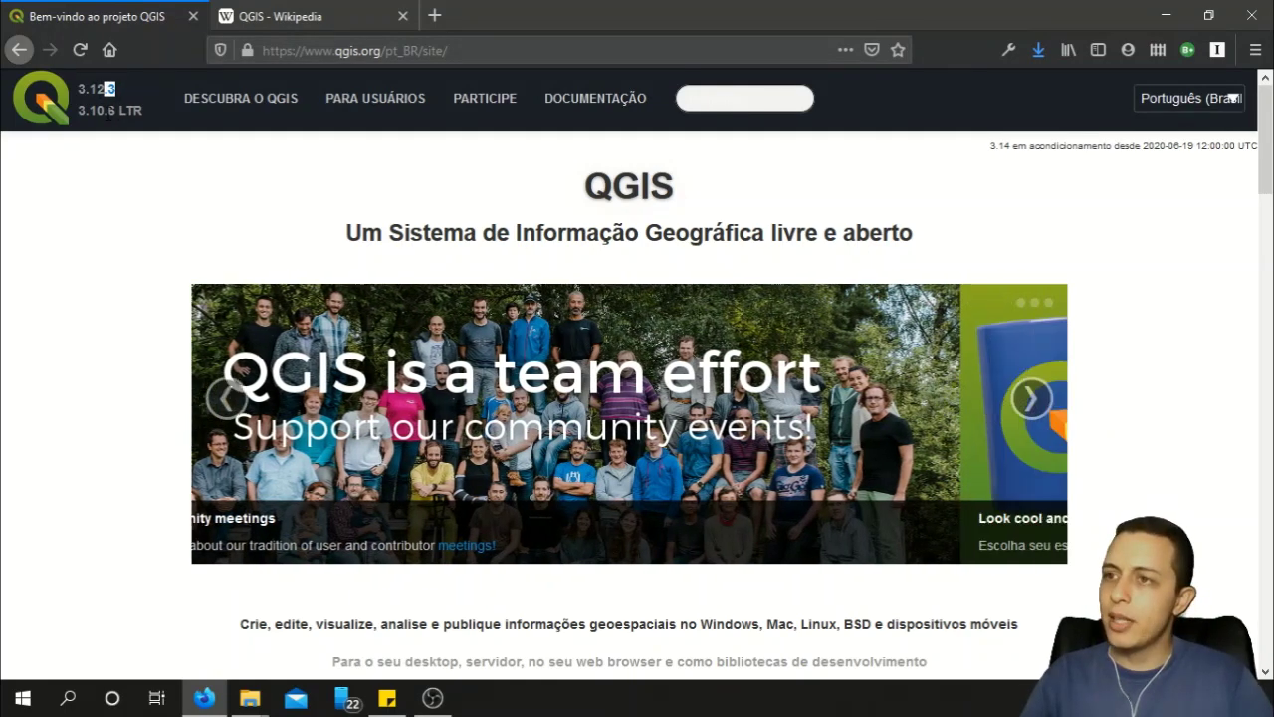
click(107, 114)
drag(104, 111, 115, 110)
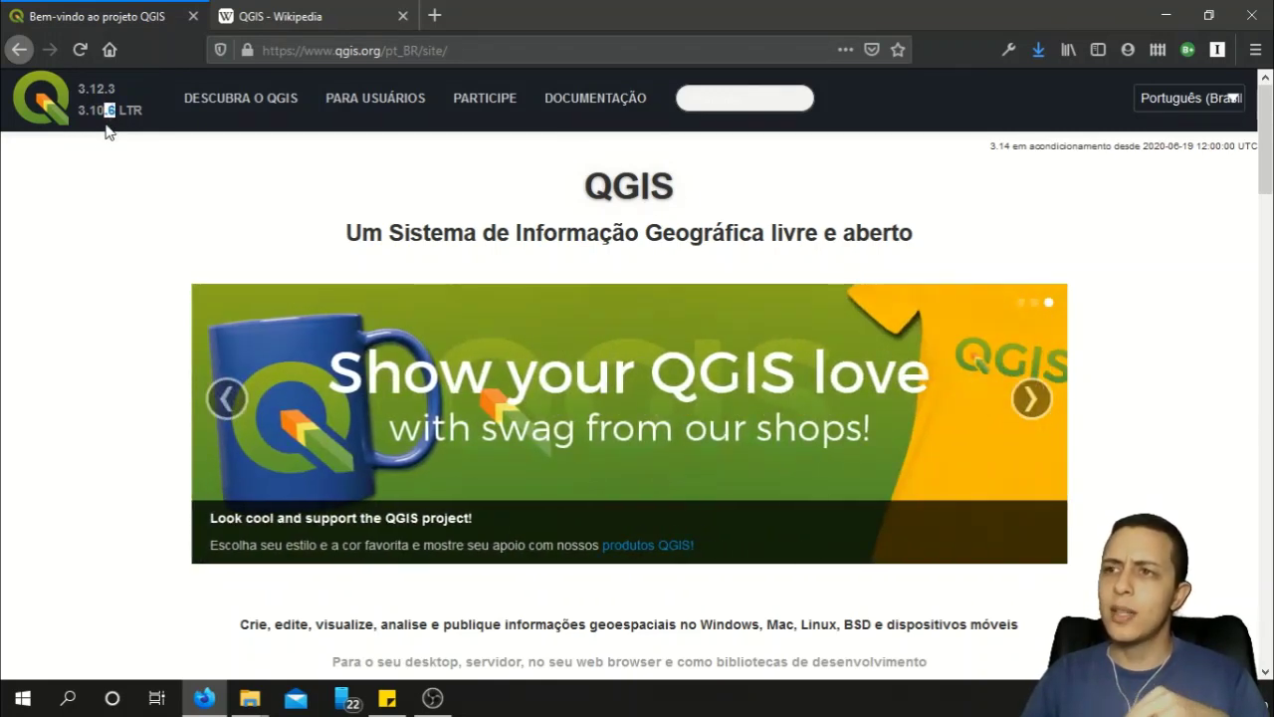
drag(79, 110, 107, 126)
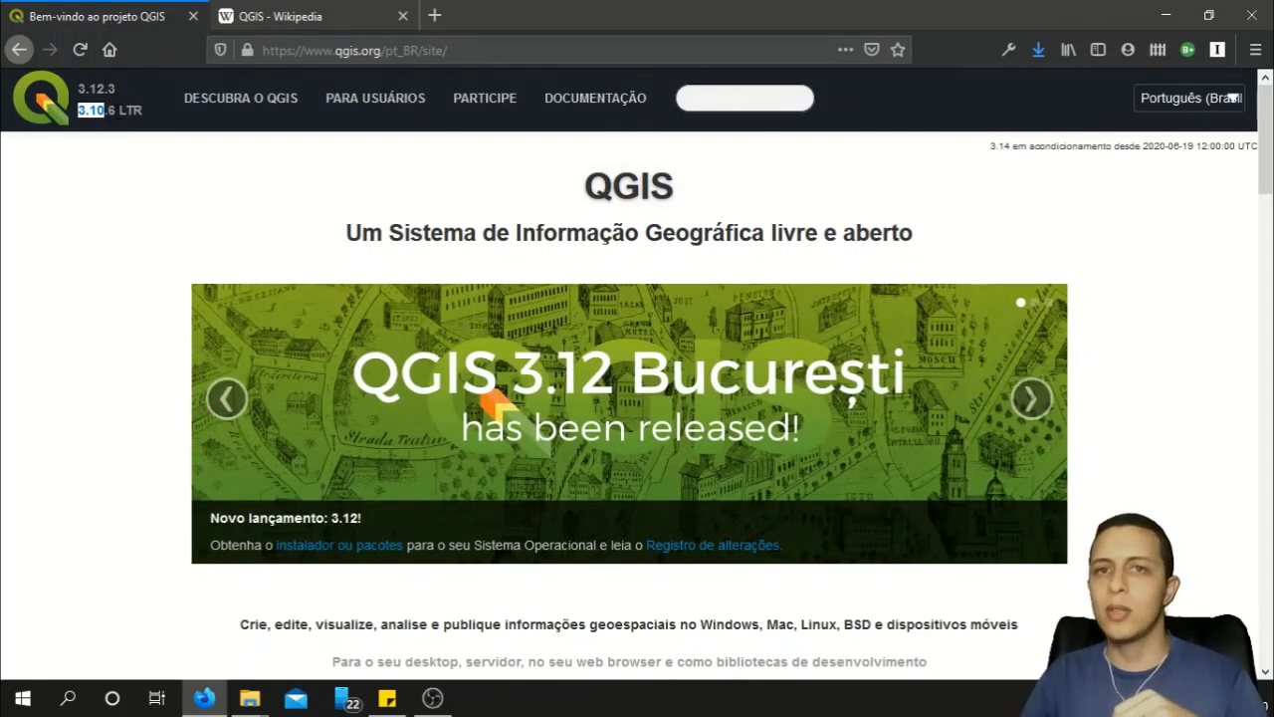
double_click(130, 110)
drag(120, 110, 79, 90)
Step: Open the QGIS download page from the homepage and look through the installers offered for Windows
scroll(291, 199, down, 3)
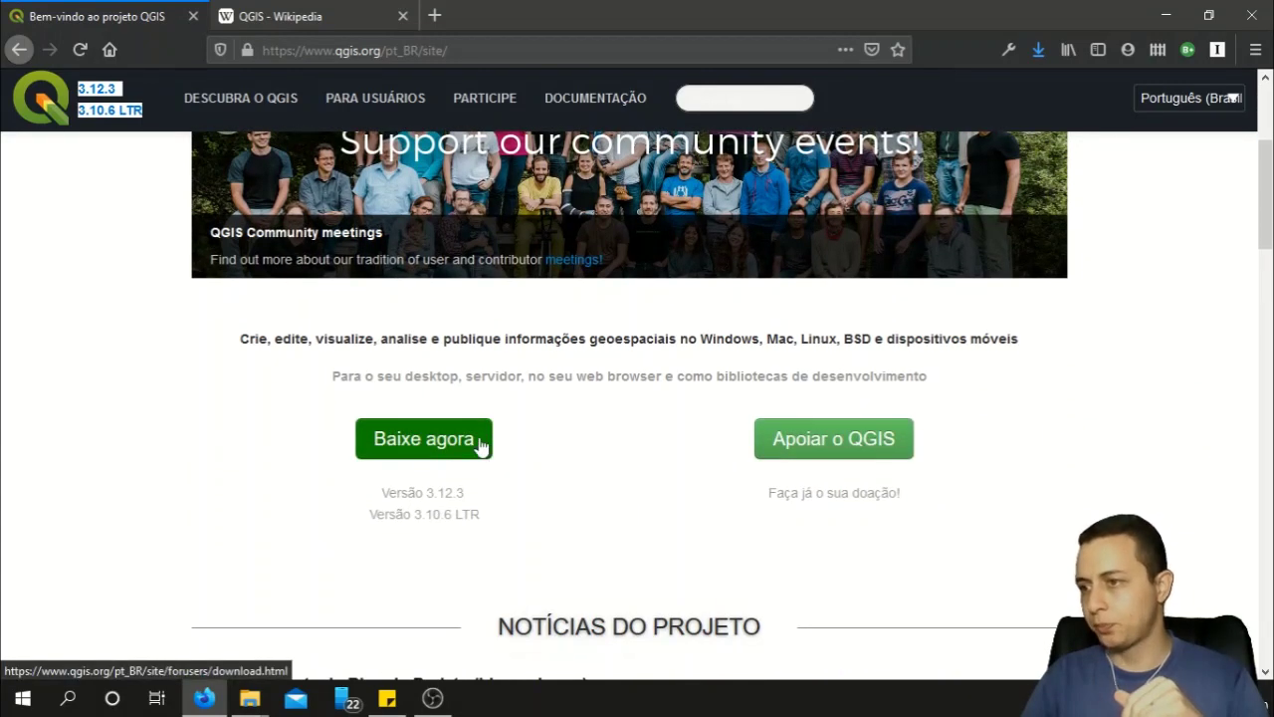
click(482, 448)
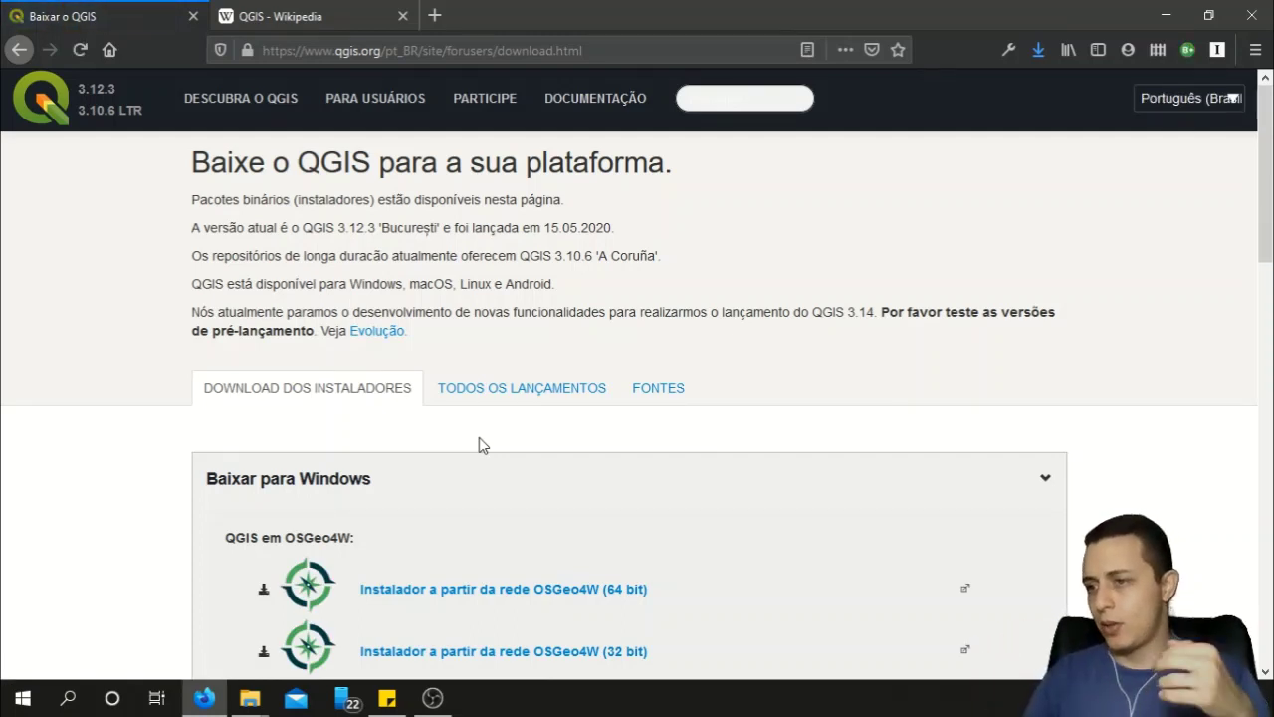
scroll(476, 441, down, 4)
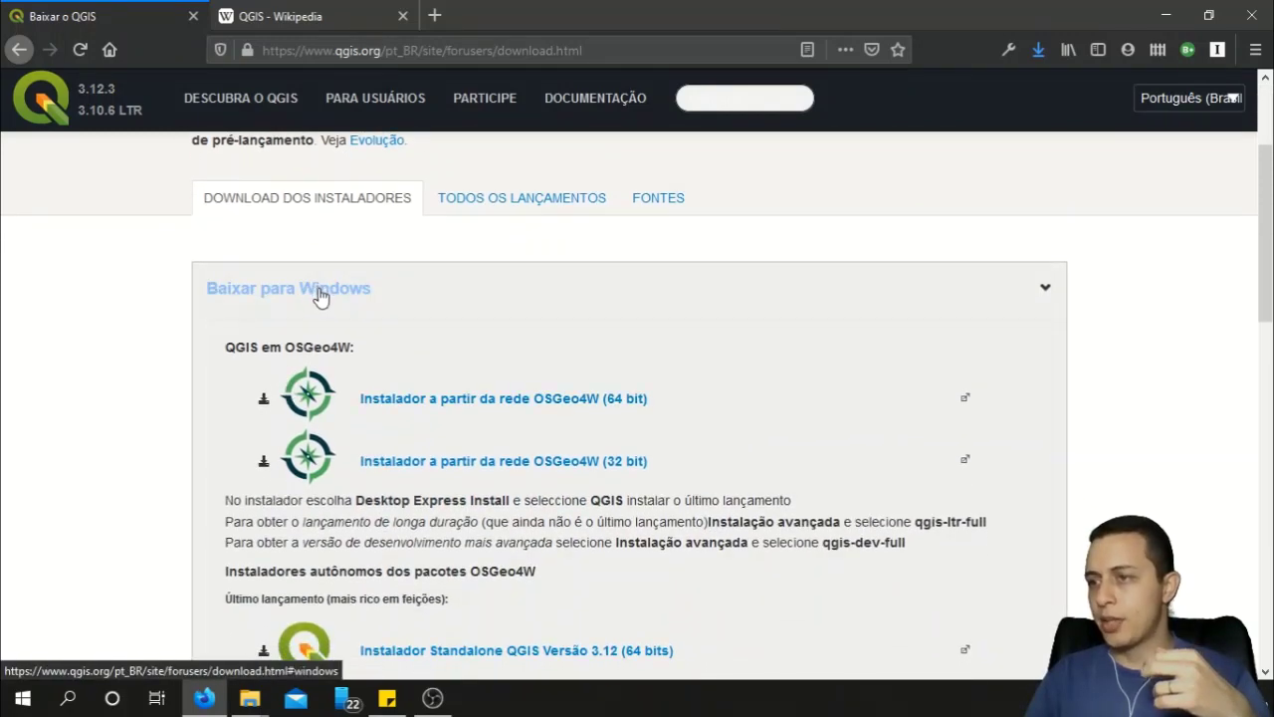
scroll(261, 352, down, 1)
scroll(261, 351, down, 1)
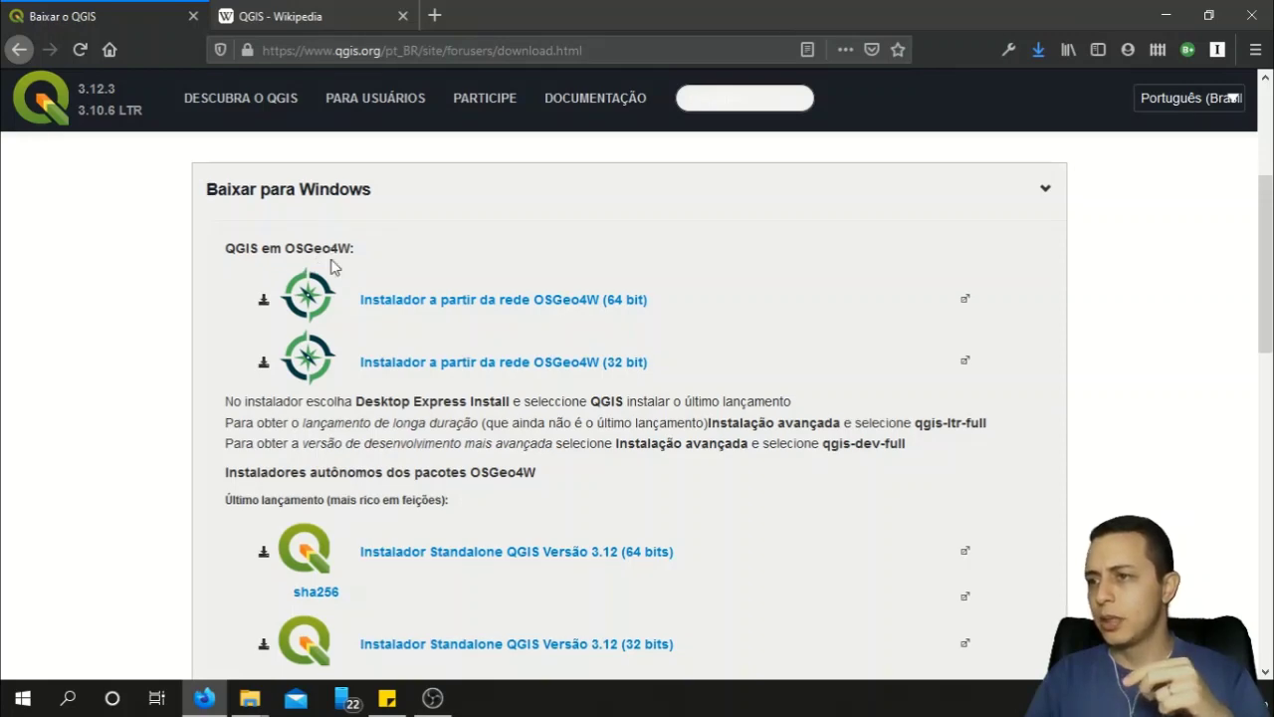
scroll(332, 298, down, 3)
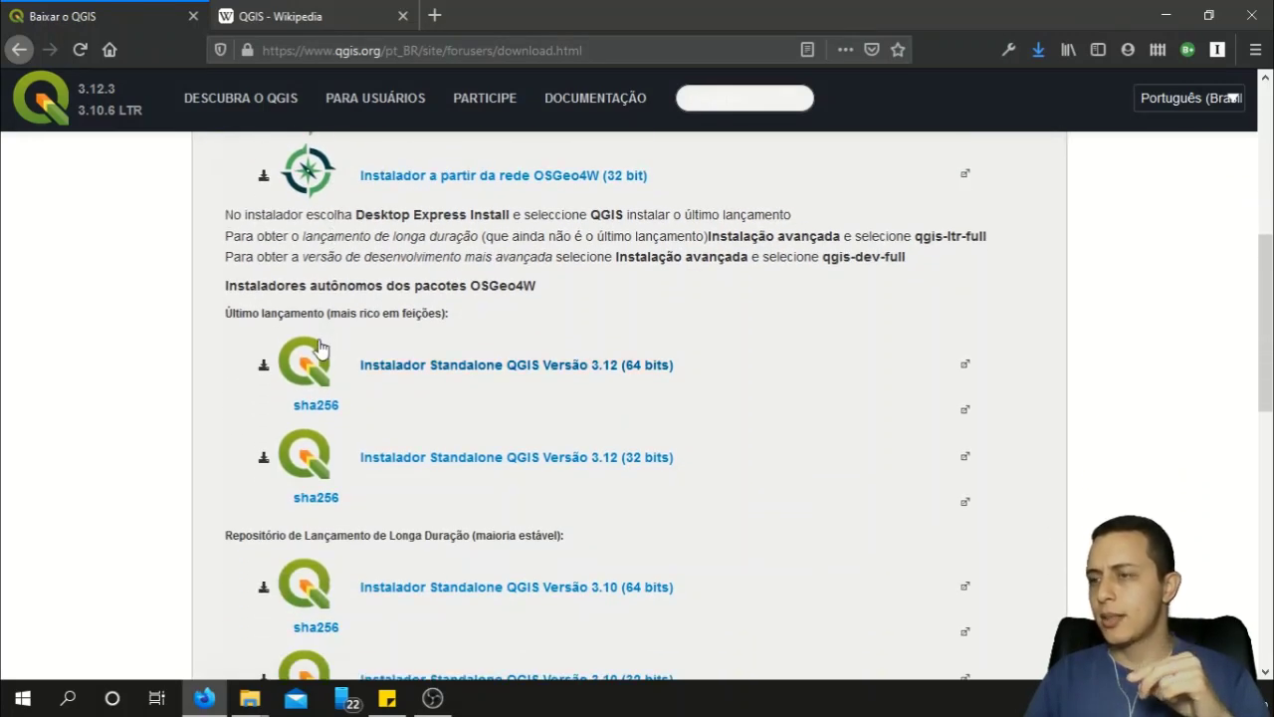
scroll(331, 336, down, 2)
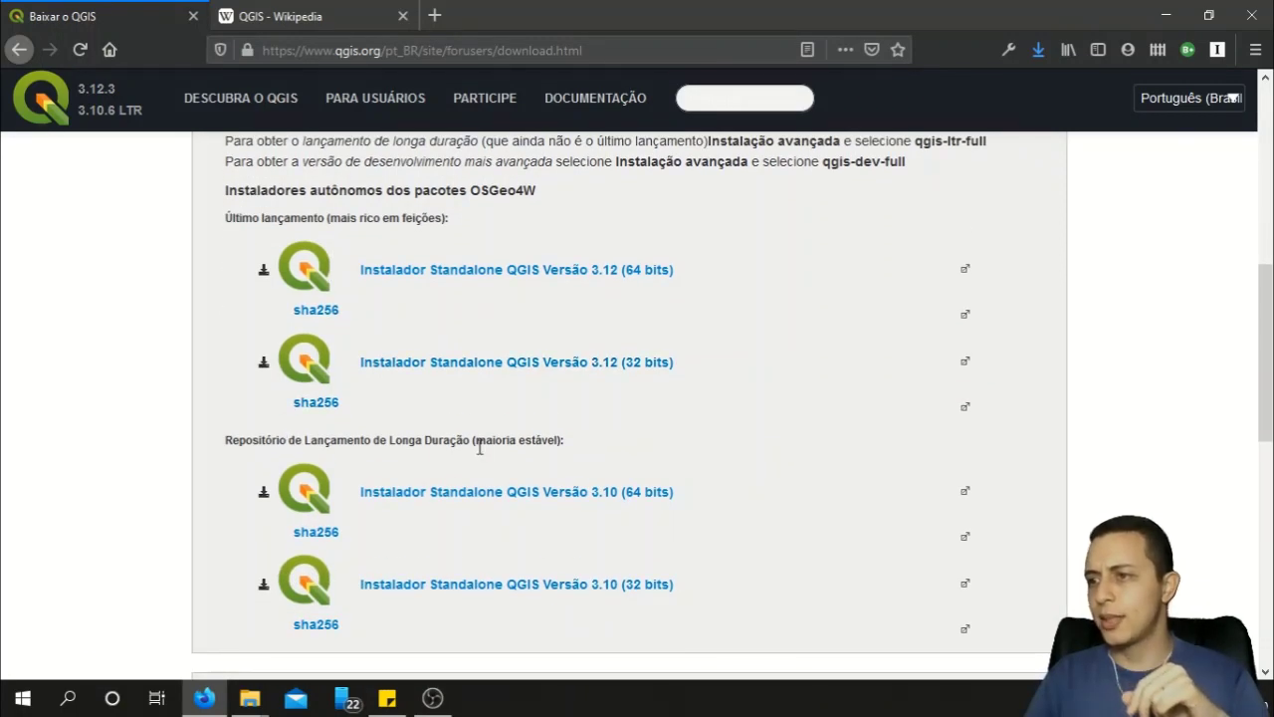
Step: Compare the OSGeo4W network installers with the standalone 3.12 and 3.10 installers, checking them against the latest version number in the header
scroll(583, 243, up, 3)
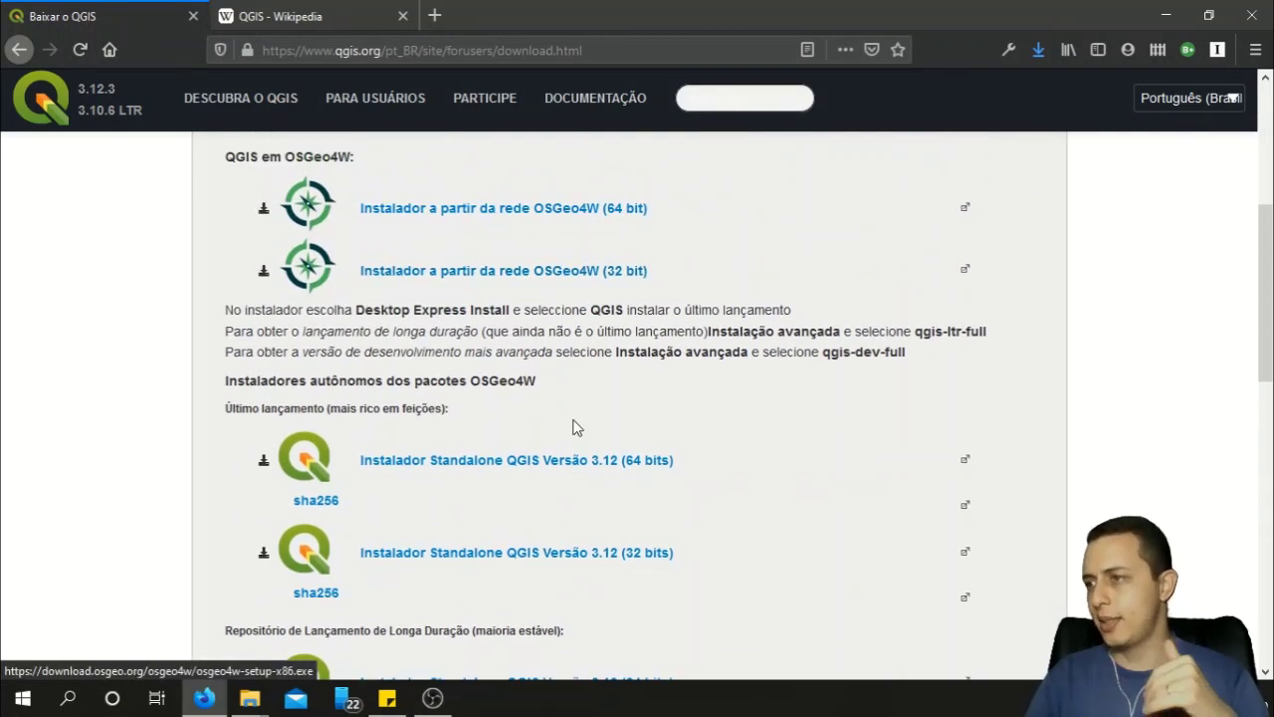
scroll(478, 423, up, 3)
scroll(461, 407, up, 1)
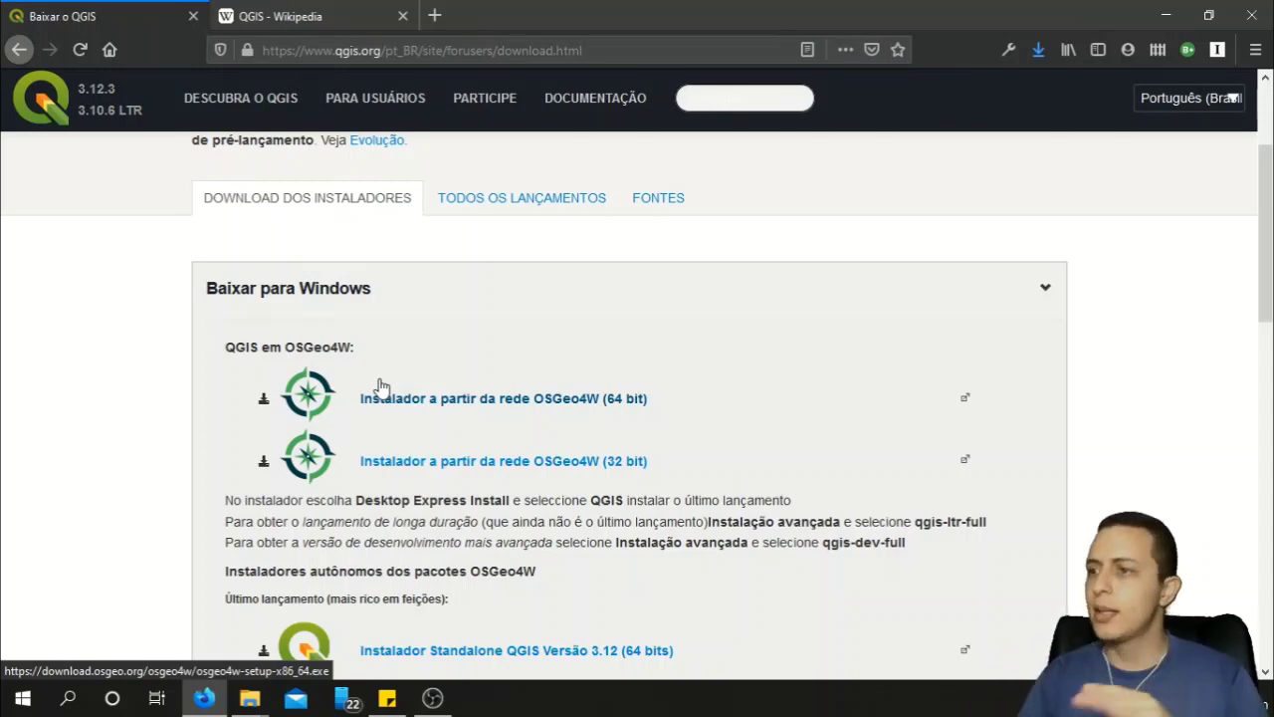
scroll(384, 408, down, 2)
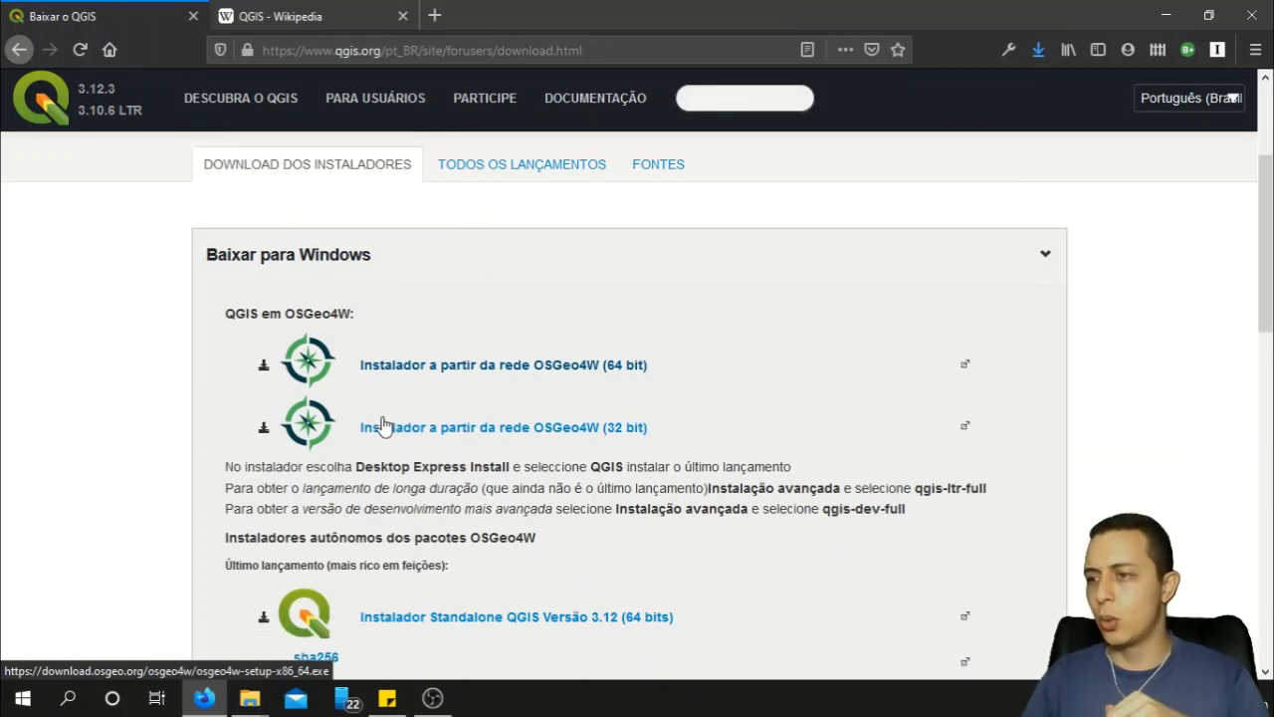
scroll(383, 418, down, 1)
scroll(458, 406, down, 1)
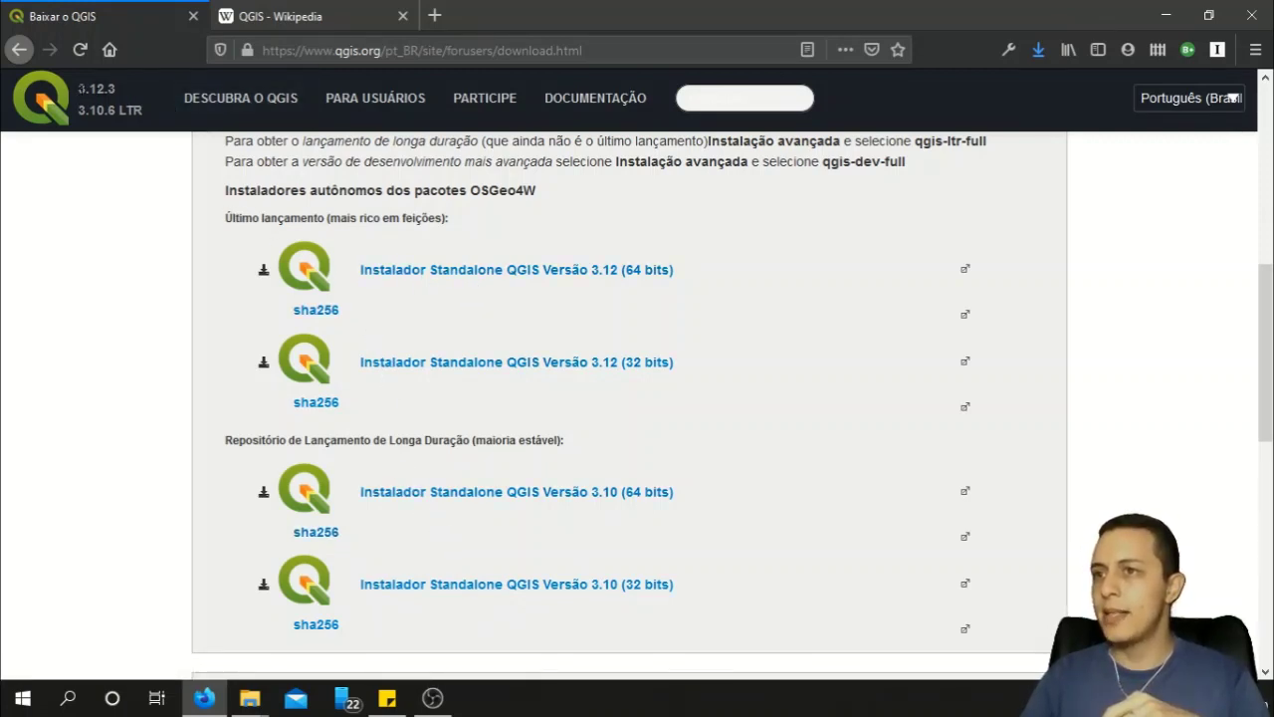
drag(78, 88, 124, 91)
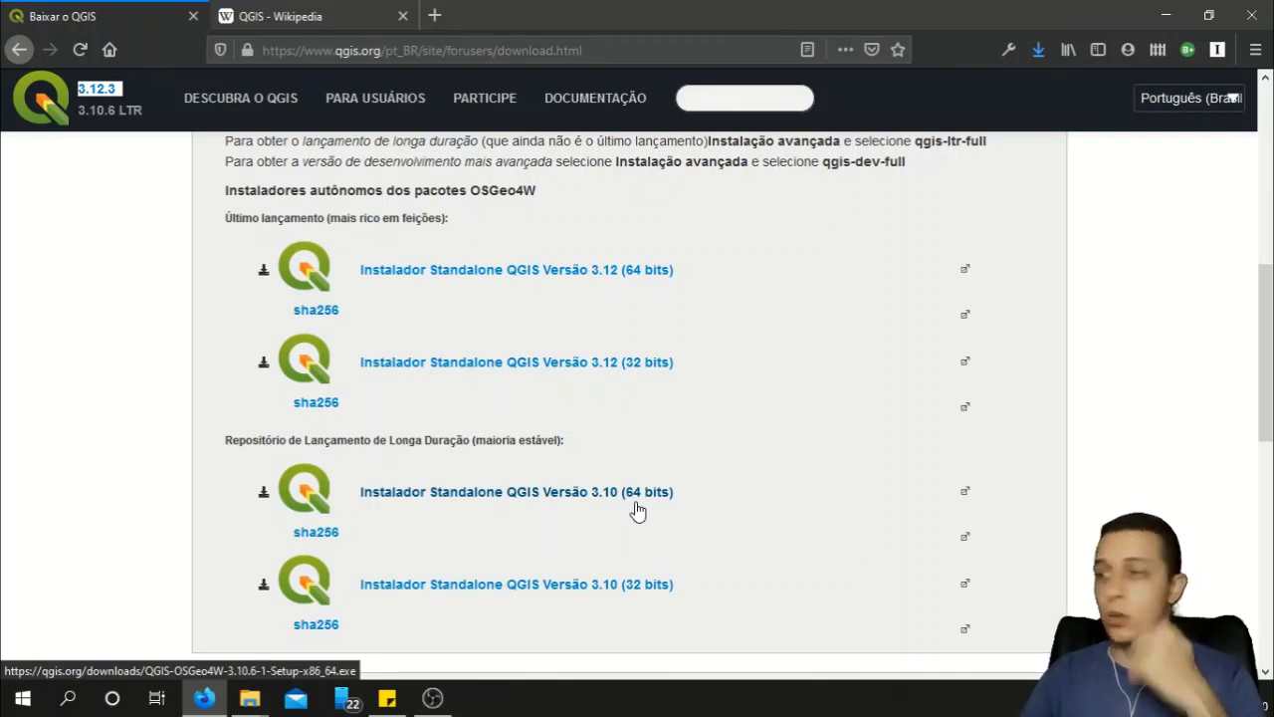
Step: Open this computer's system properties from File Explorer, check the system type for 32 or 64 bits, and close both windows
click(249, 701)
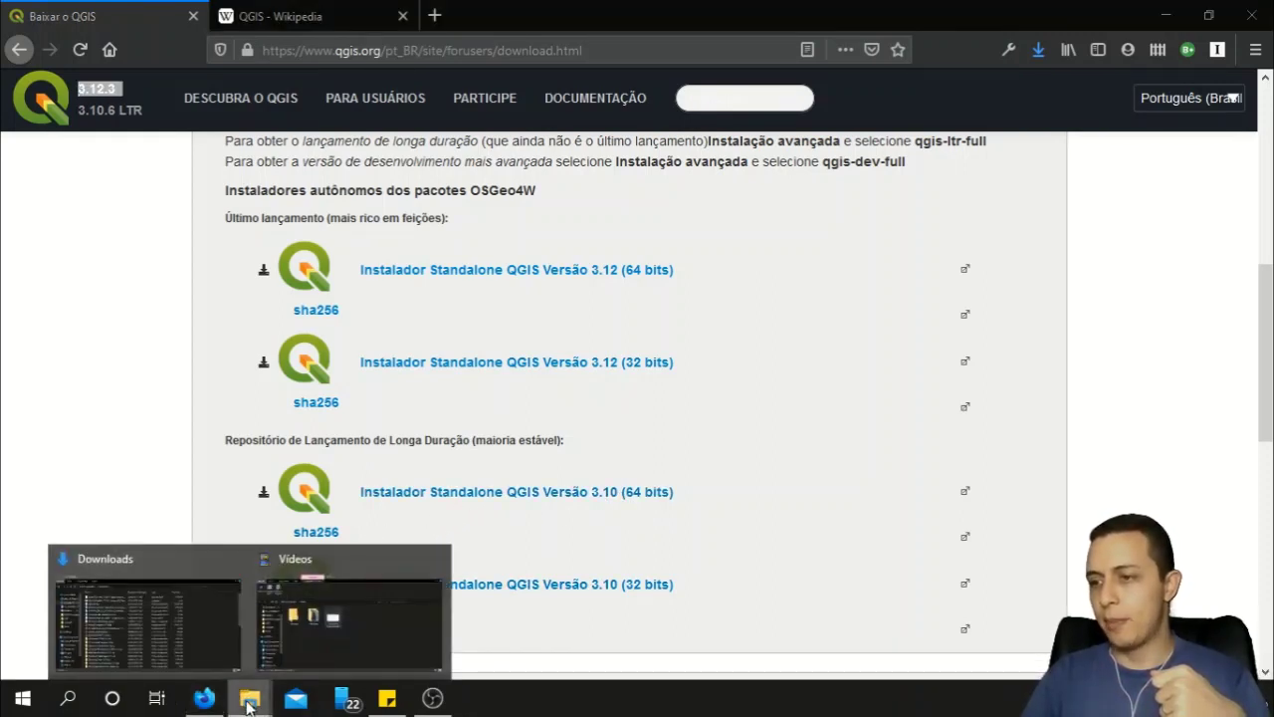
click(239, 647)
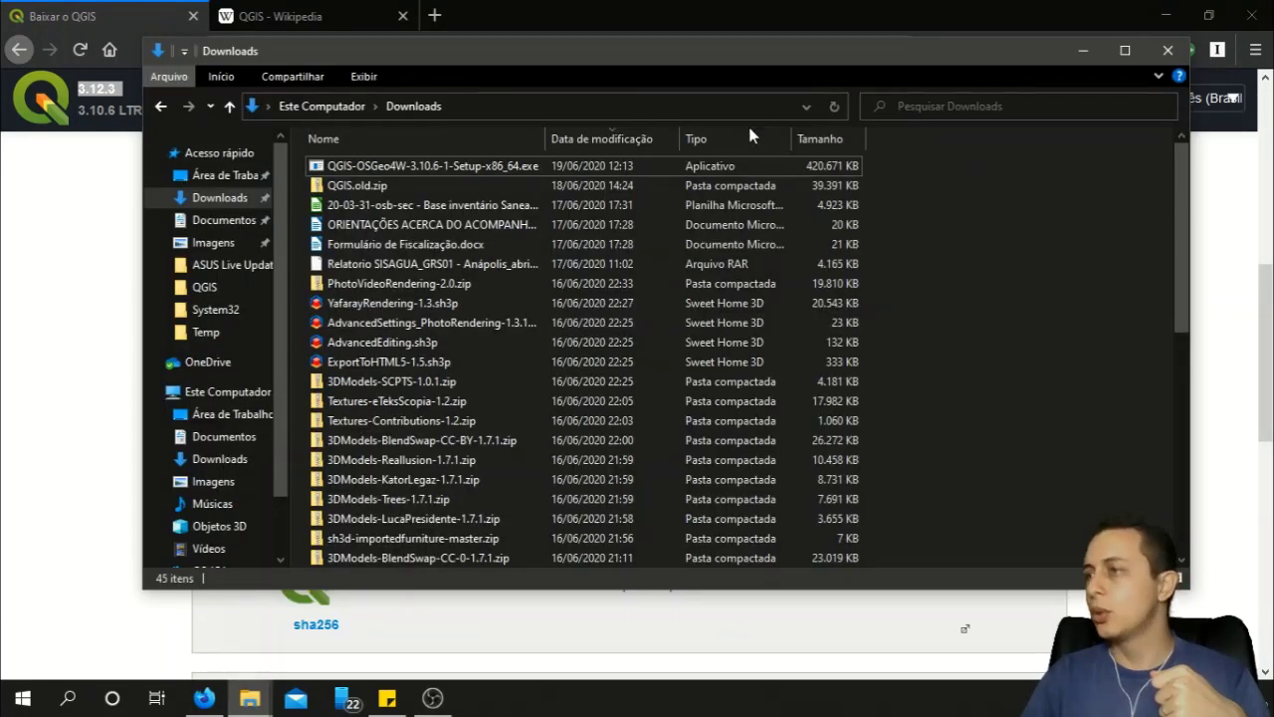
drag(735, 62, 758, 85)
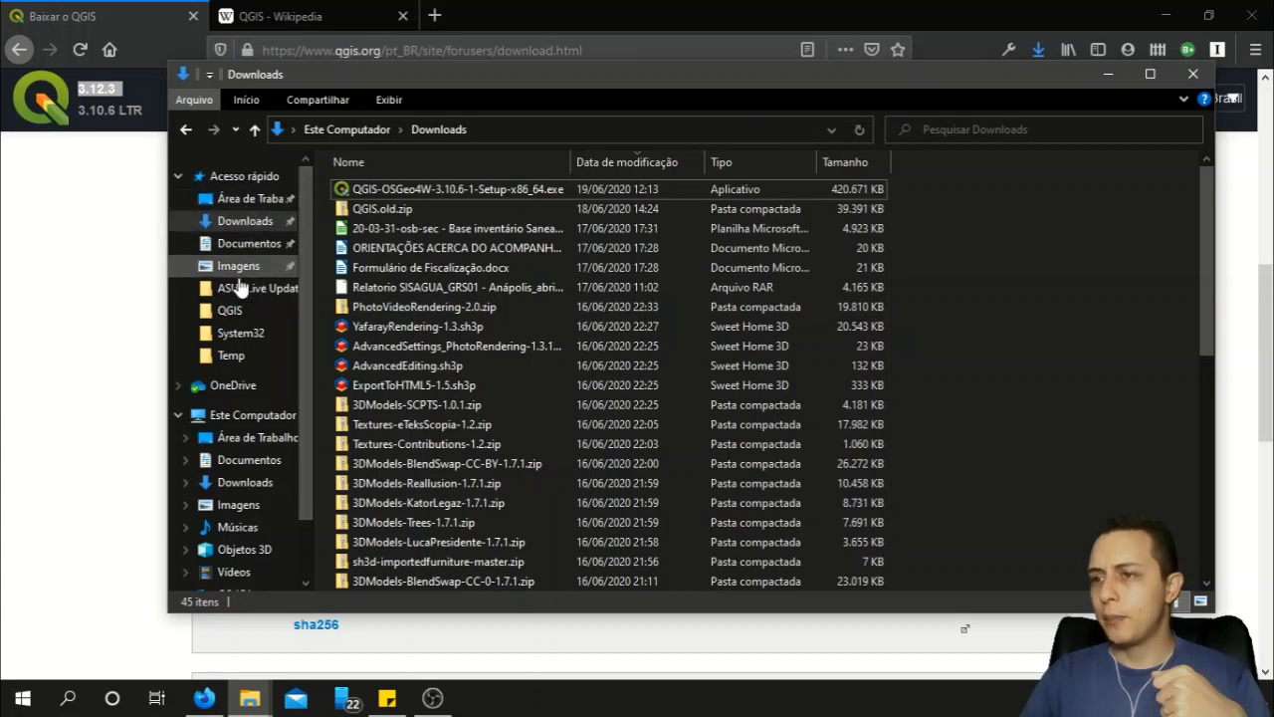
right_click(237, 417)
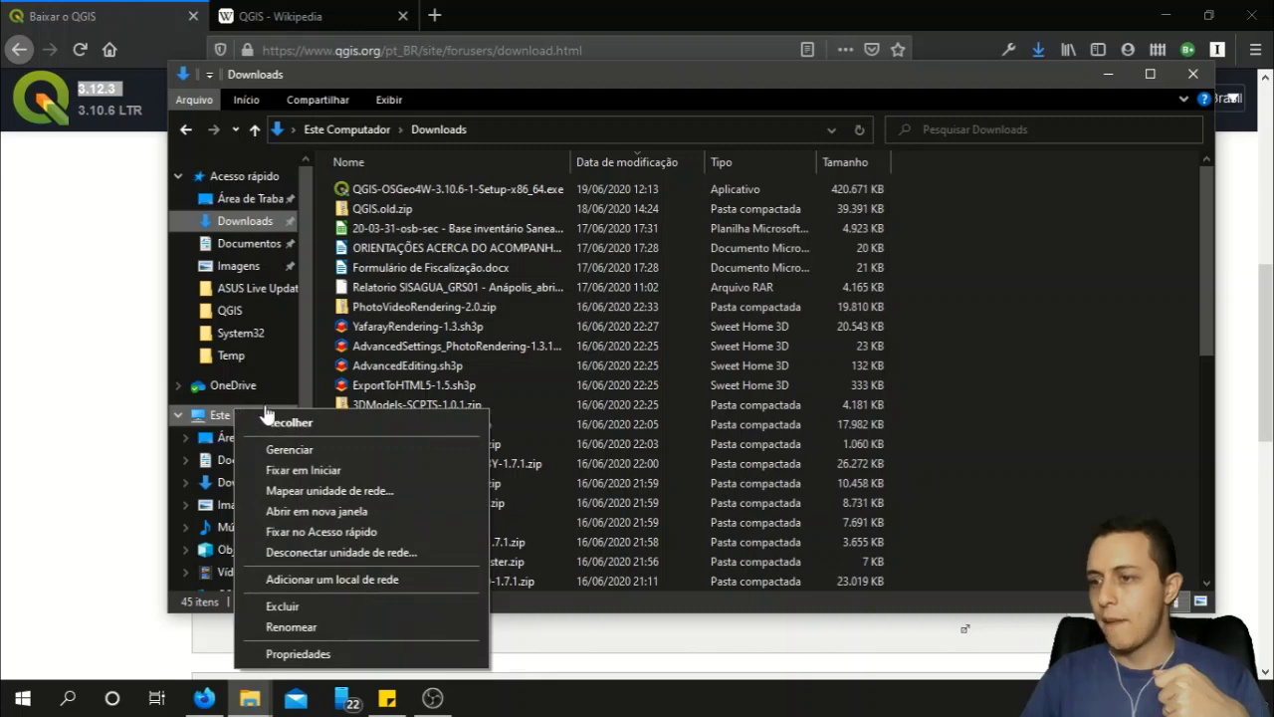
click(301, 657)
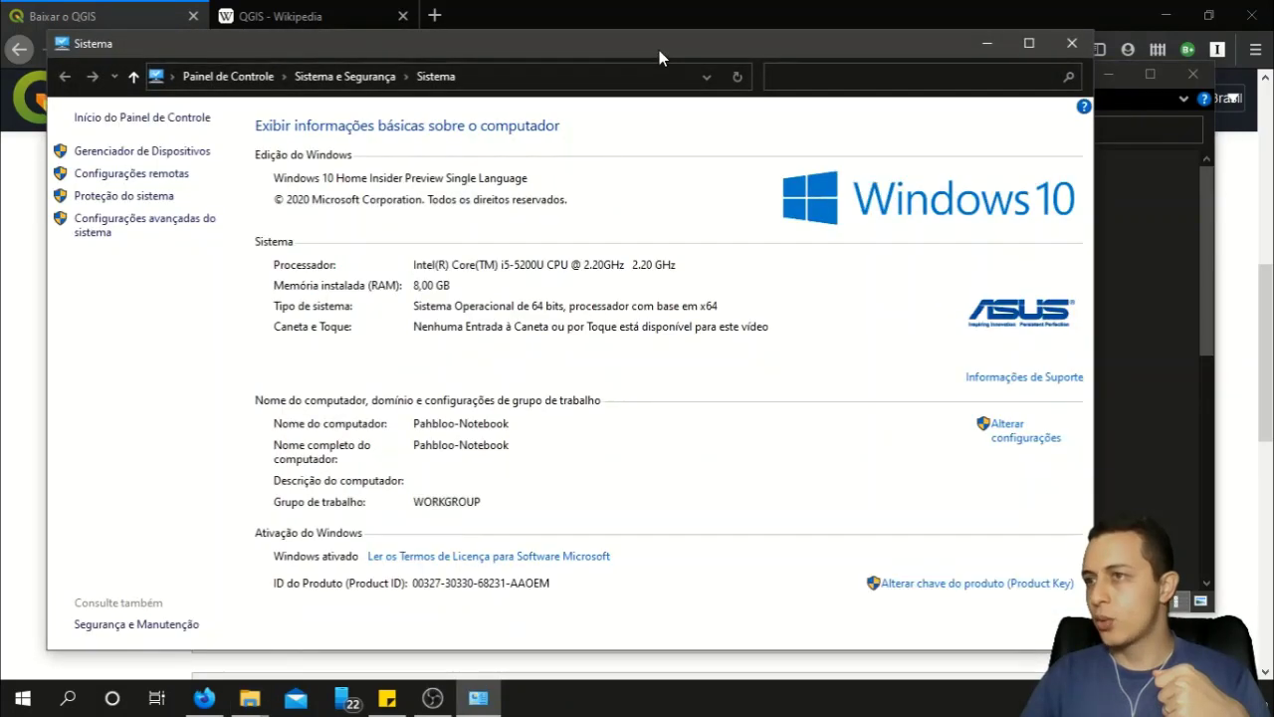
drag(659, 50, 699, 39)
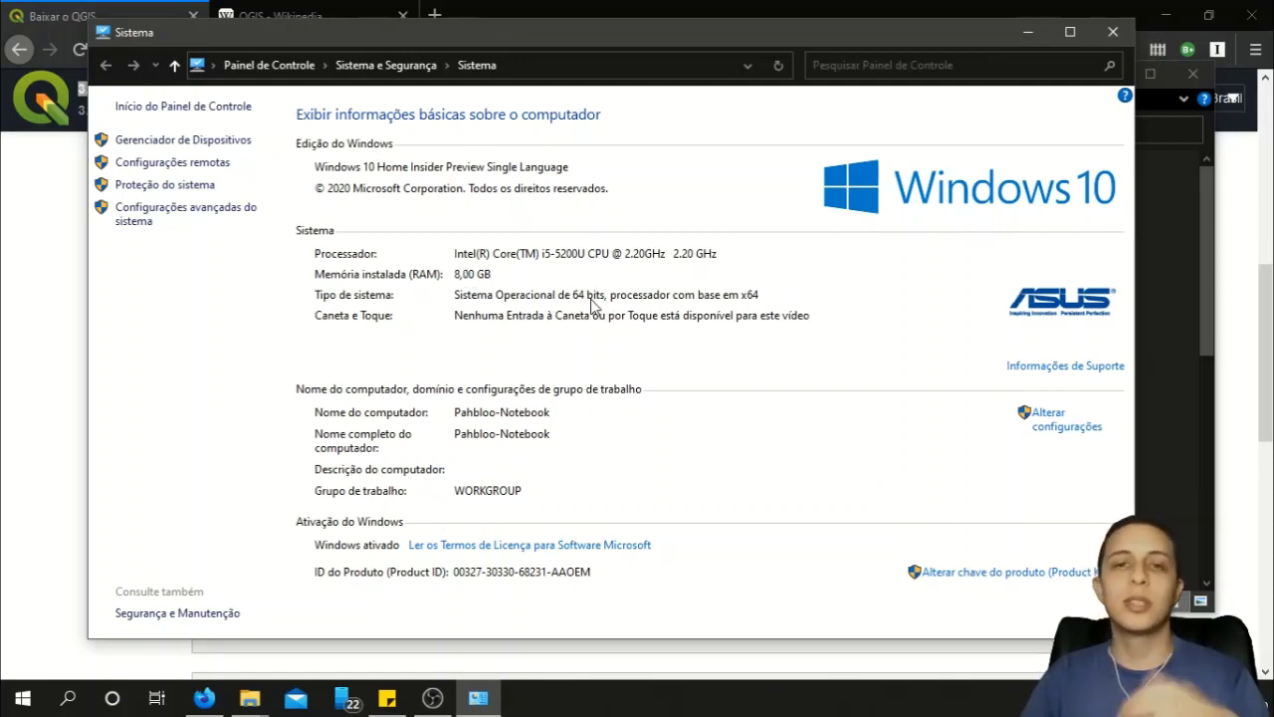
click(1103, 40)
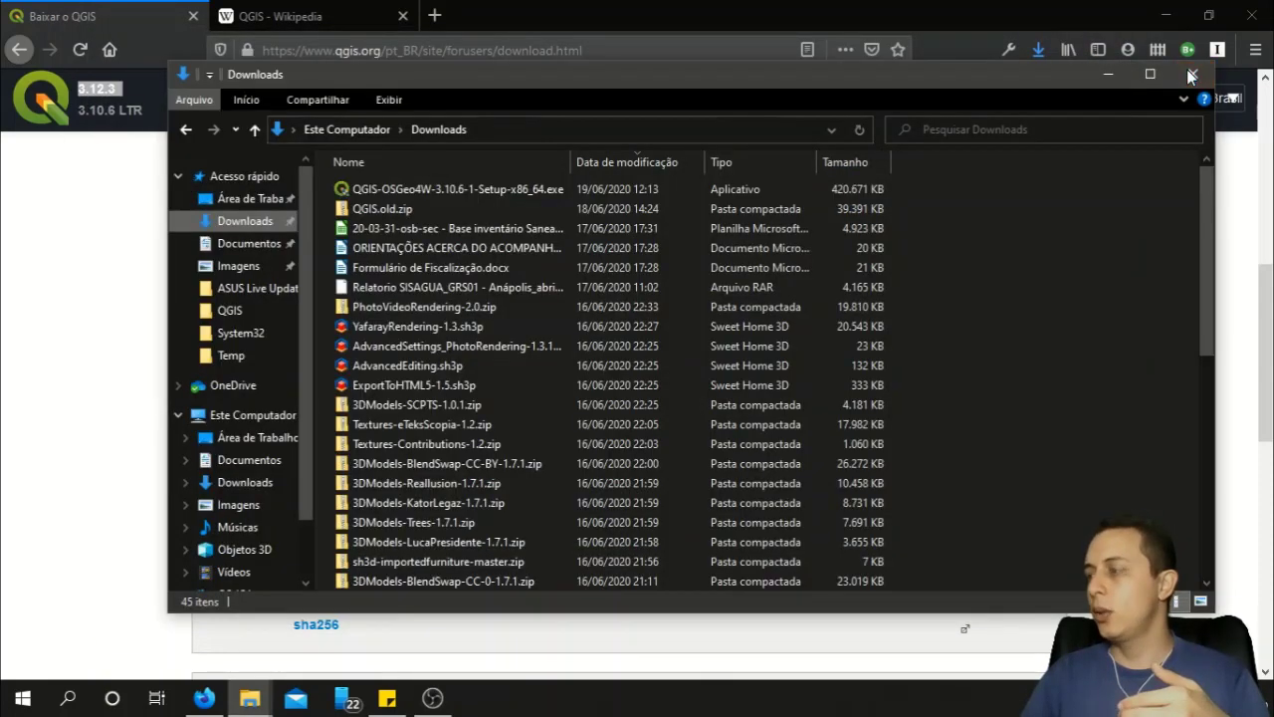
click(1191, 77)
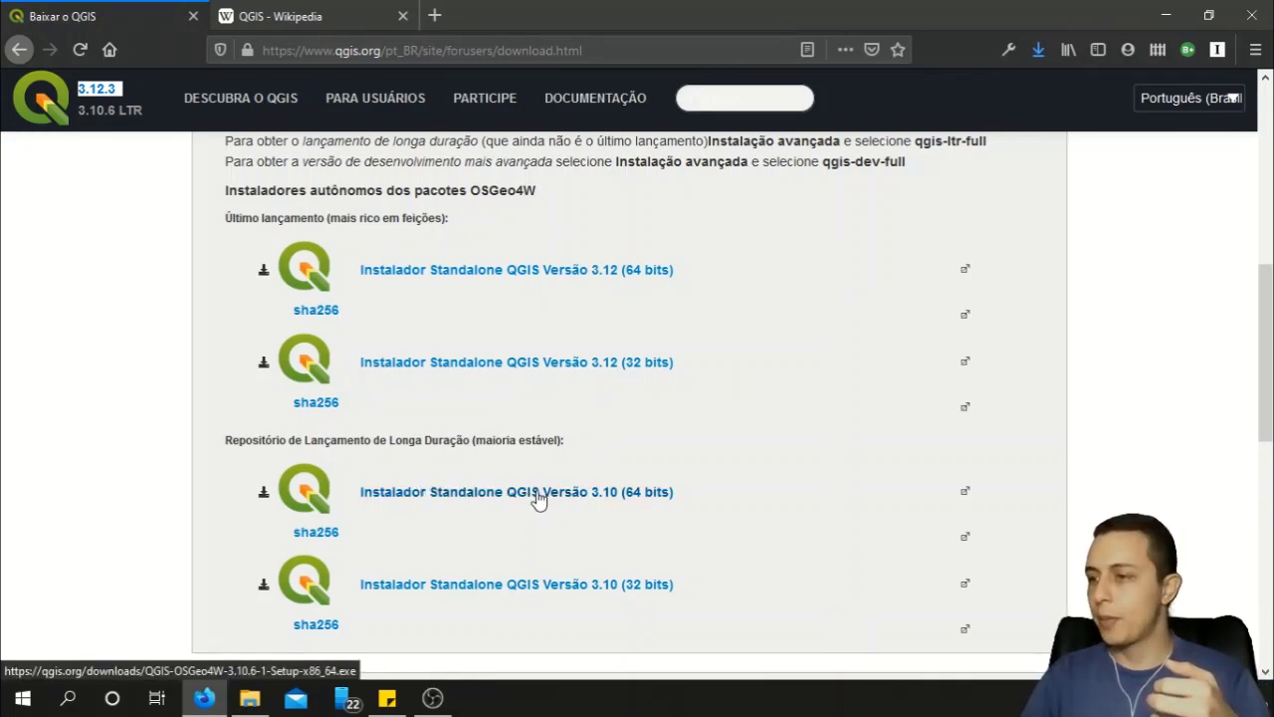
click(536, 492)
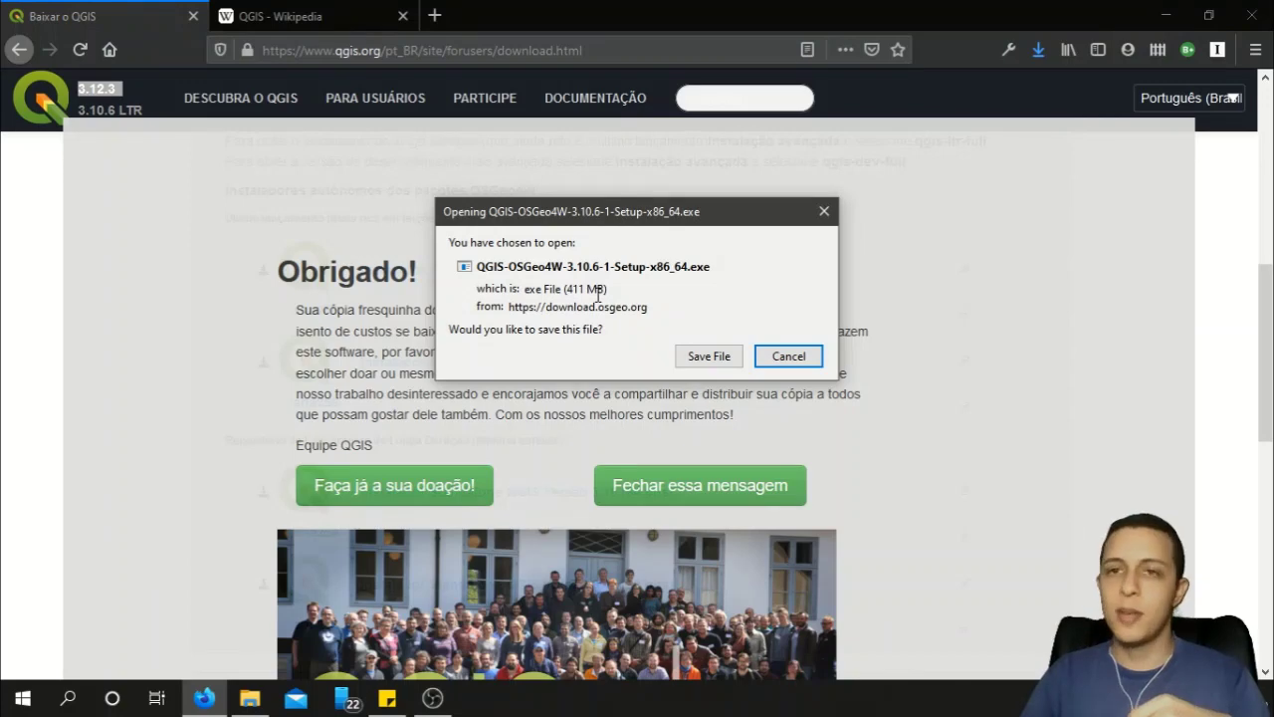
click(789, 358)
click(606, 488)
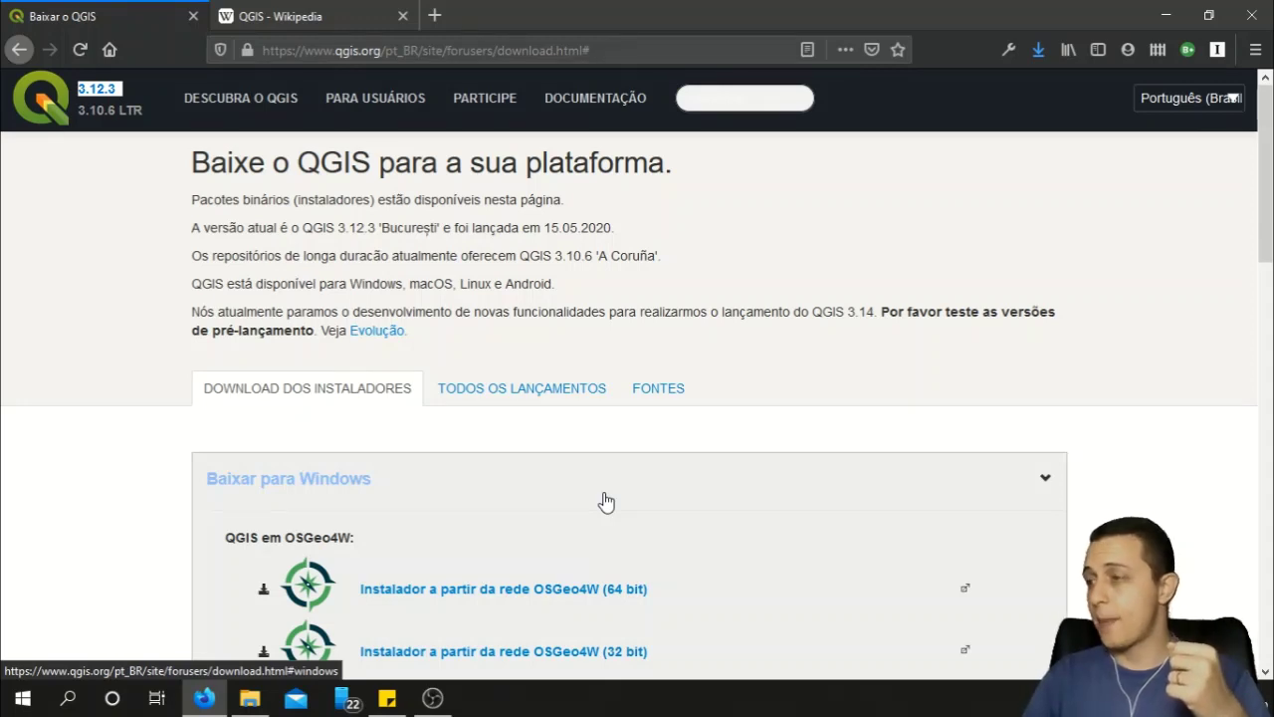
Step: Launch the downloaded QGIS-OSGeo4W-3.10.6-1-Setup-x86_64.exe installer and accept its licence agreement
click(1038, 50)
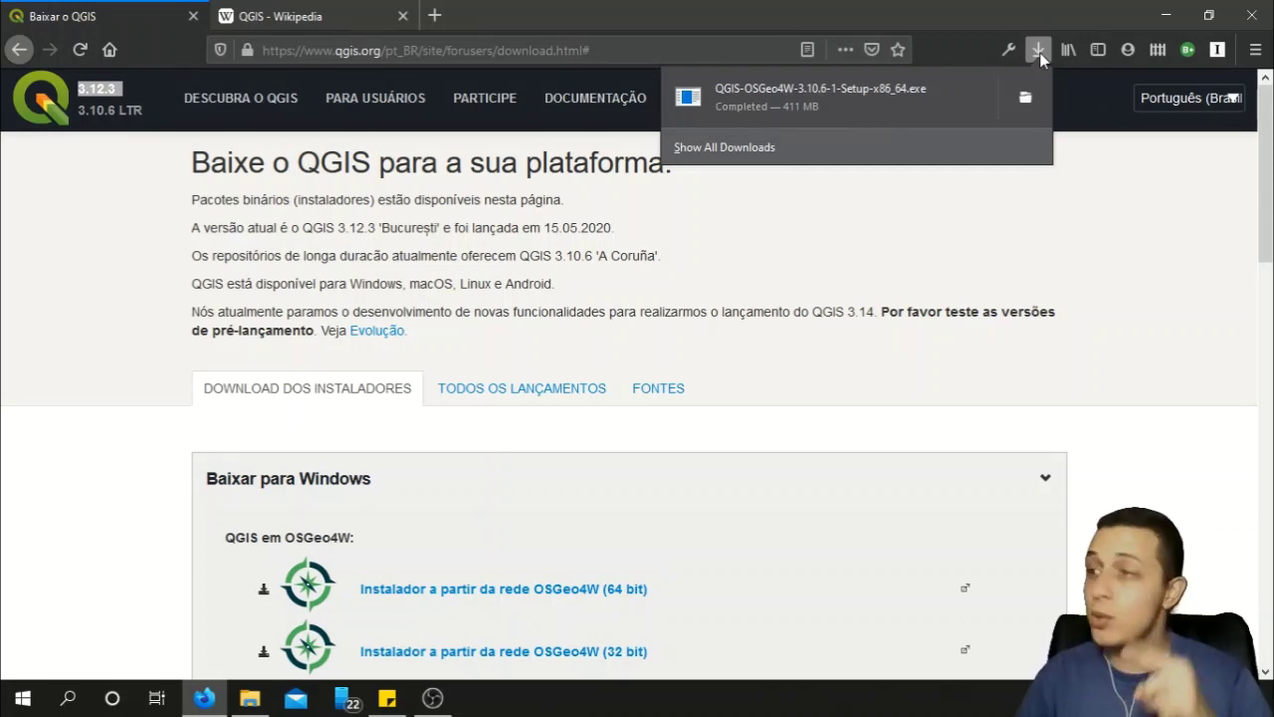
click(939, 87)
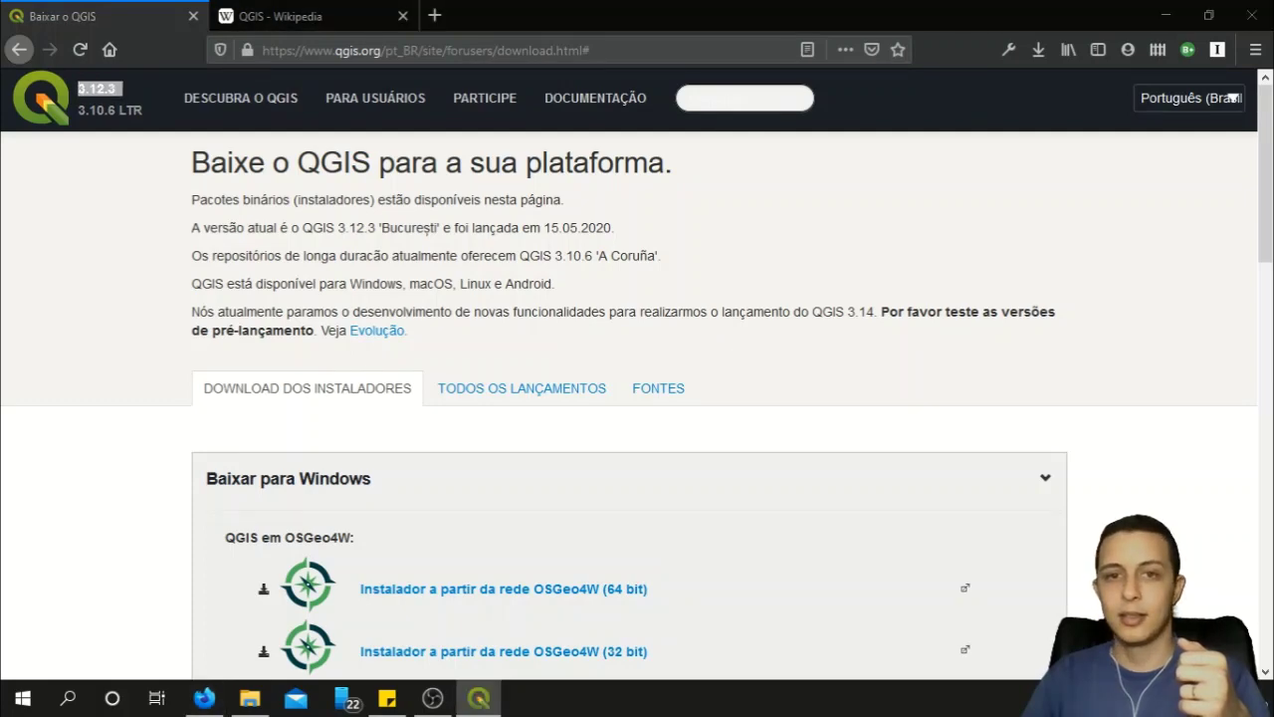
drag(513, 167, 618, 192)
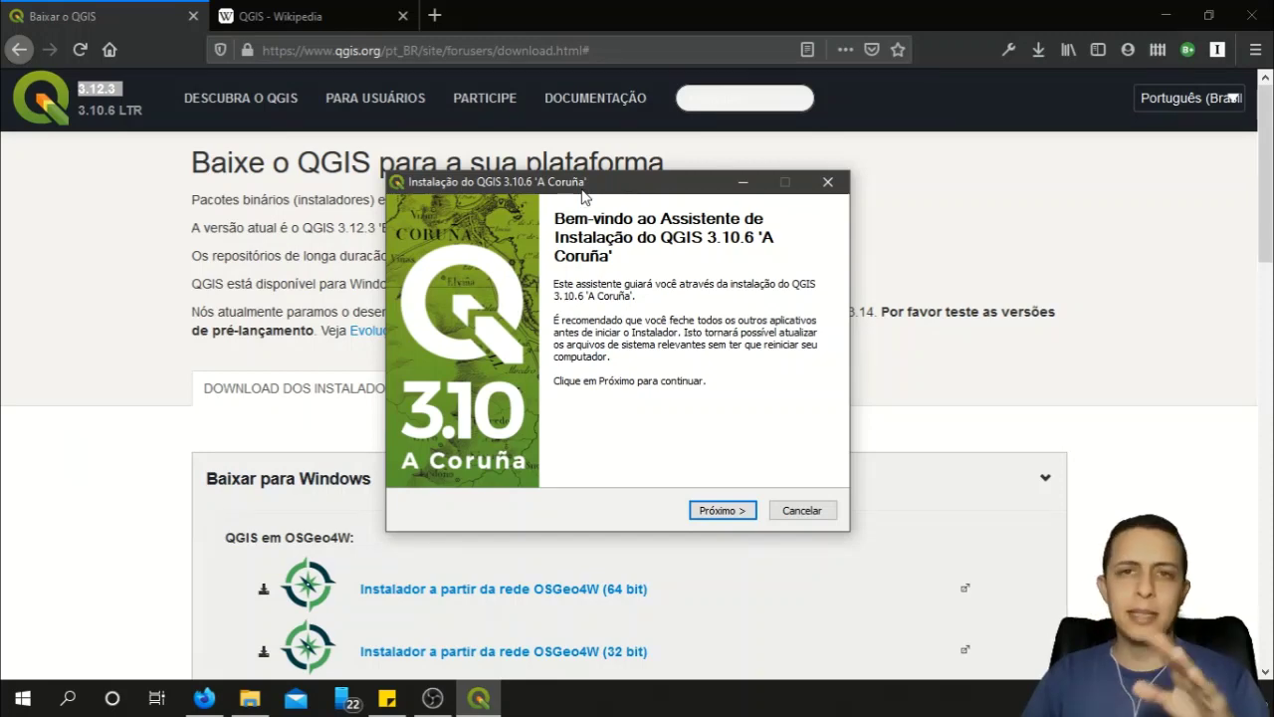
click(721, 511)
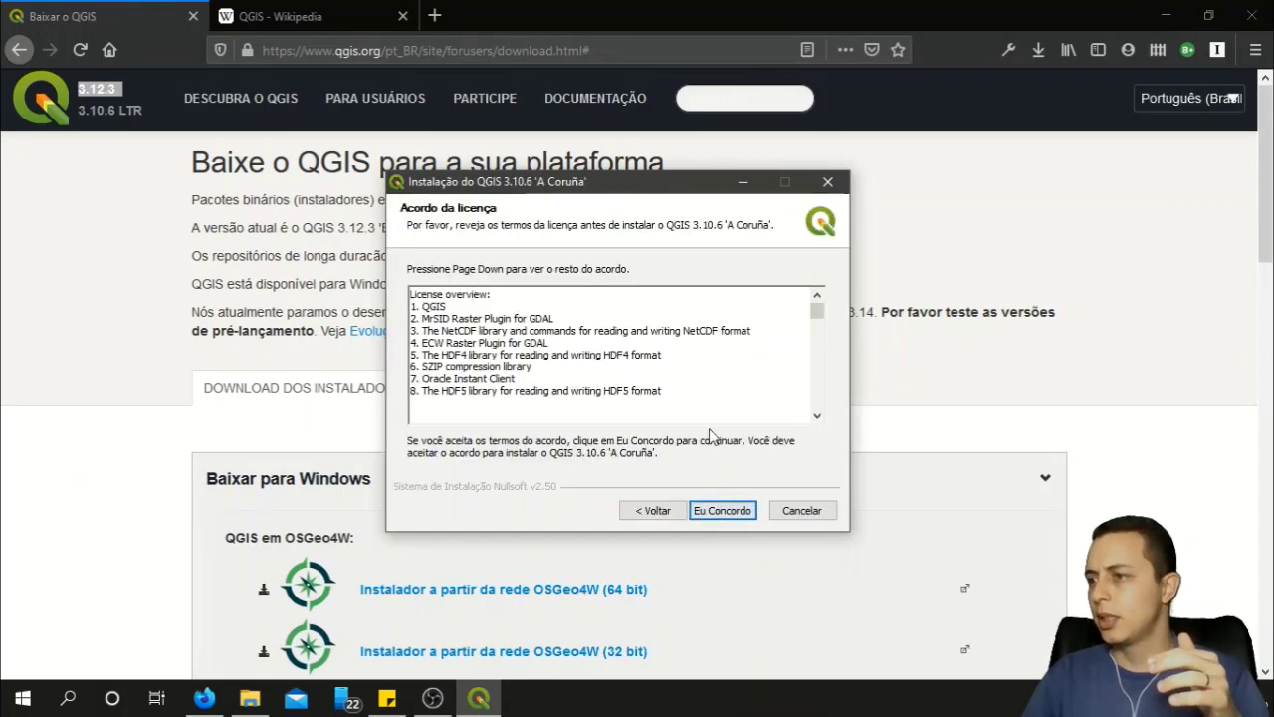
click(724, 510)
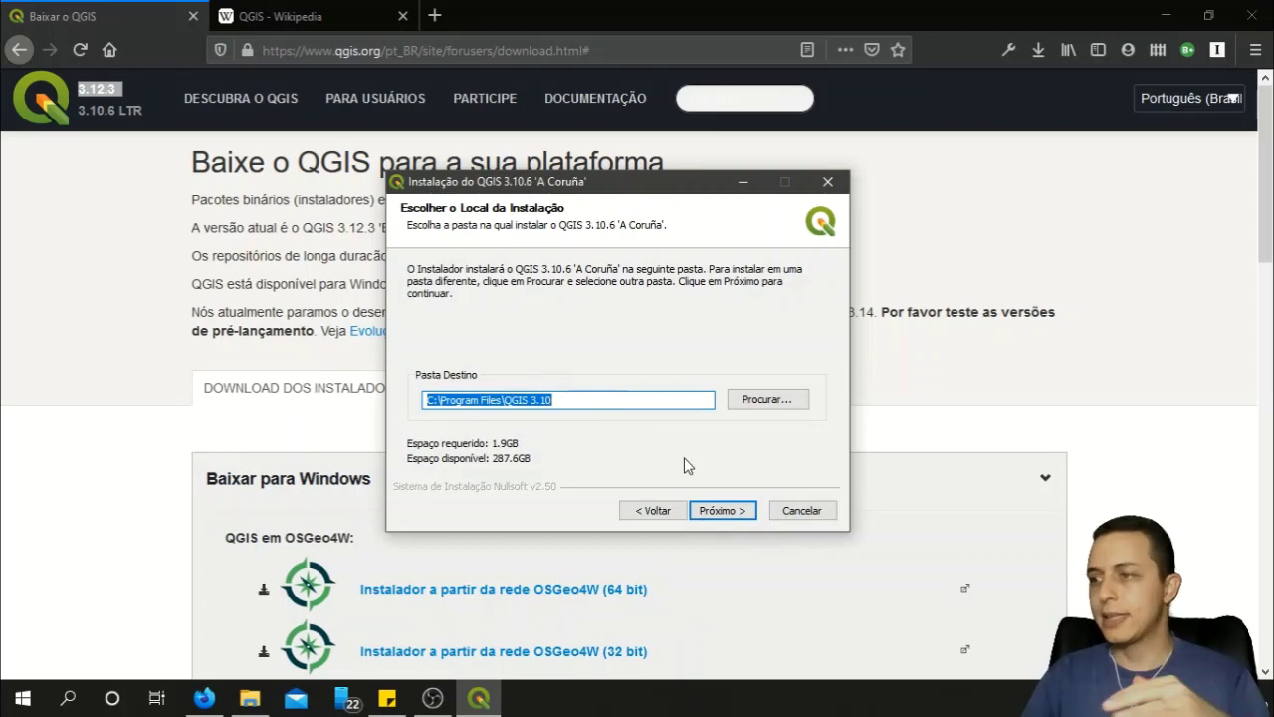
Step: Keep the destination folder C:\Program Files\QGIS 3.10 and install only the QGIS component, without the sample data sets
click(716, 510)
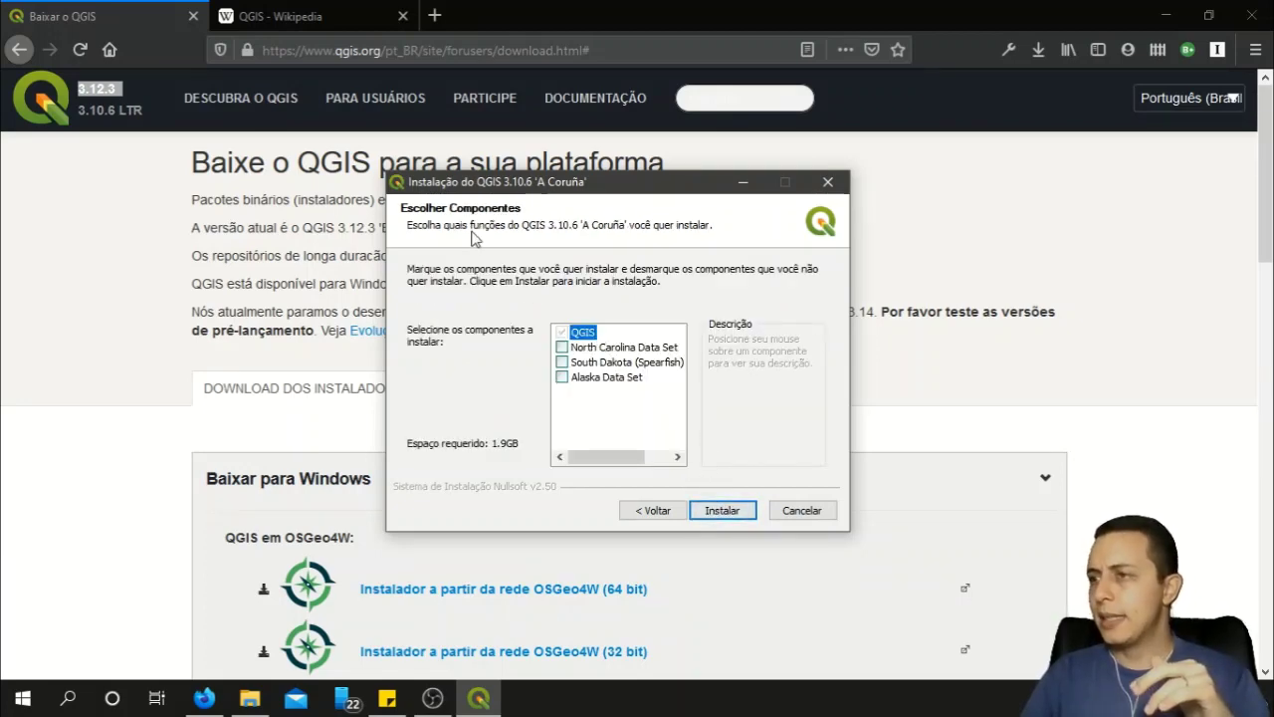
mouse_move(561, 366)
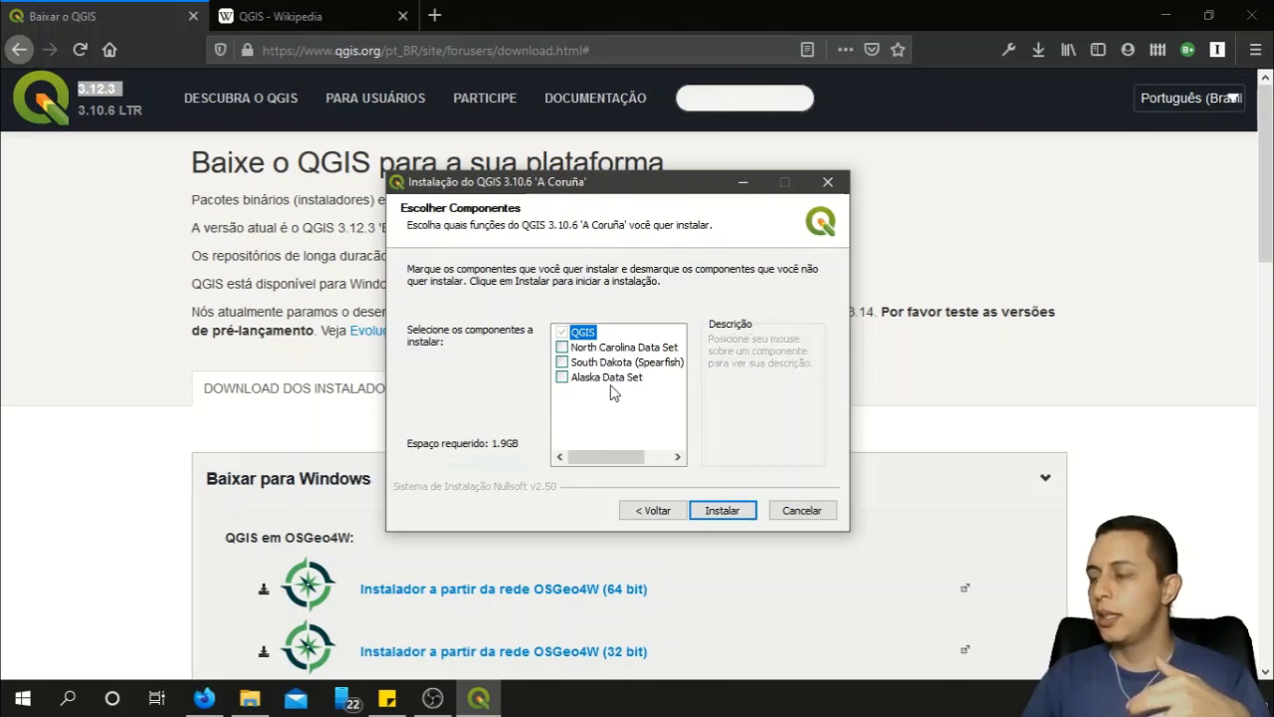
mouse_move(605, 457)
mouse_down()
mouse_move(631, 458)
mouse_move(601, 457)
mouse_up()
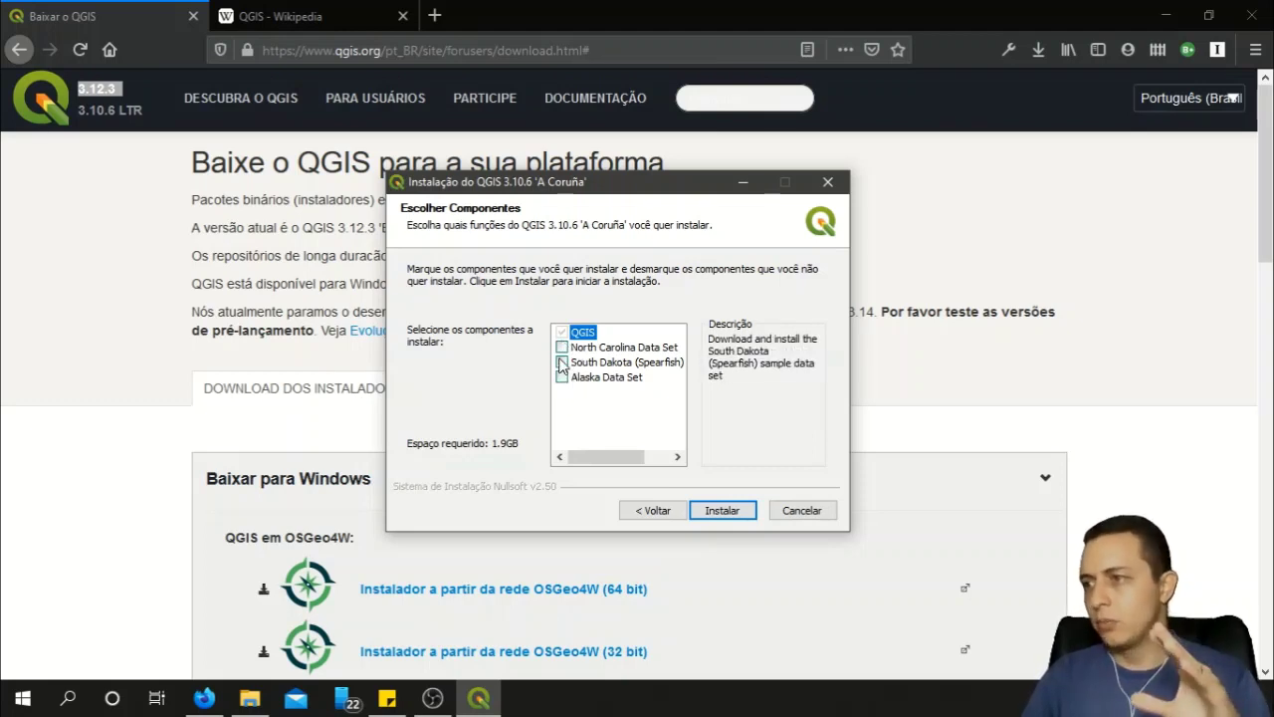
click(716, 520)
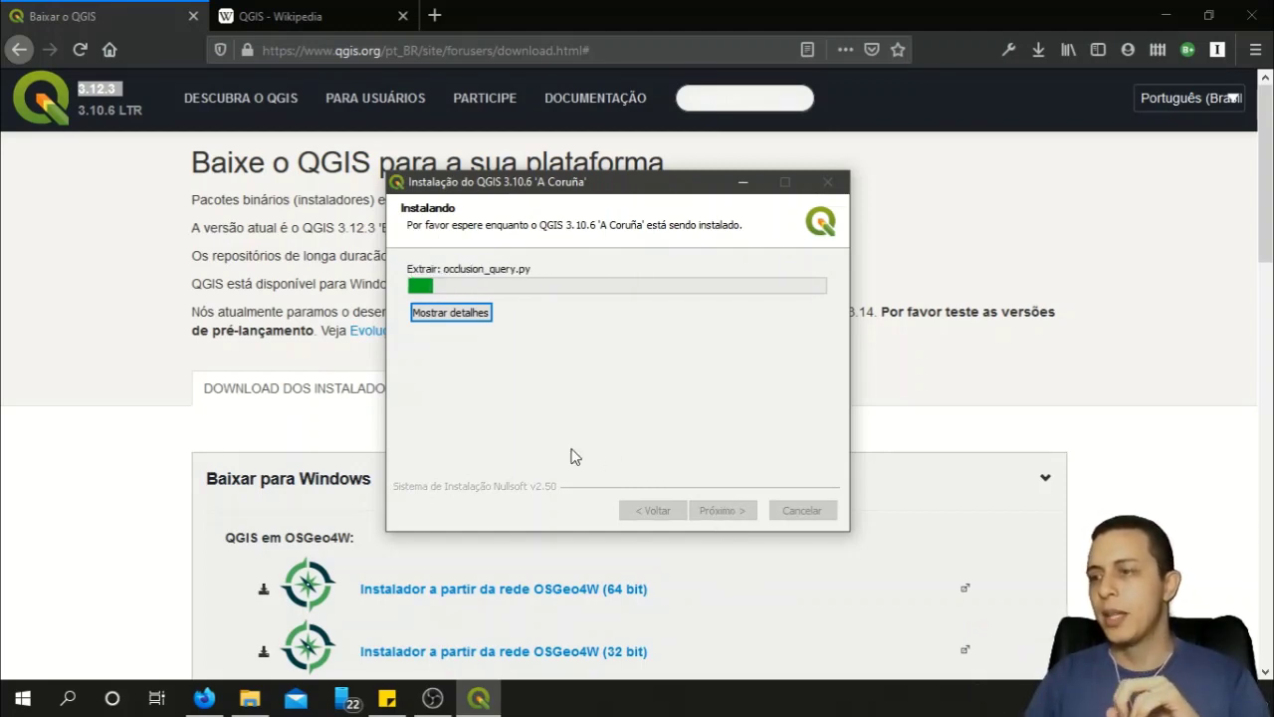
Step: Return to the QGIS download page, collapse the Windows section and look over the other platforms offered
click(161, 374)
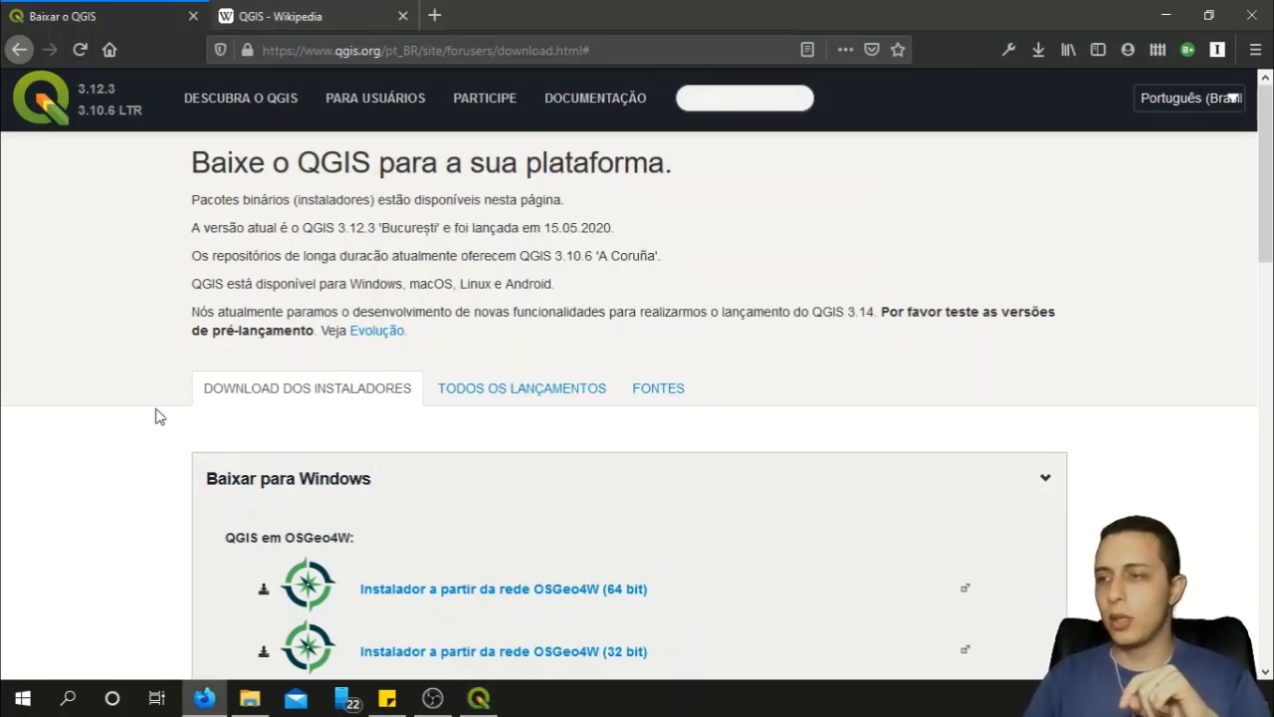
click(420, 485)
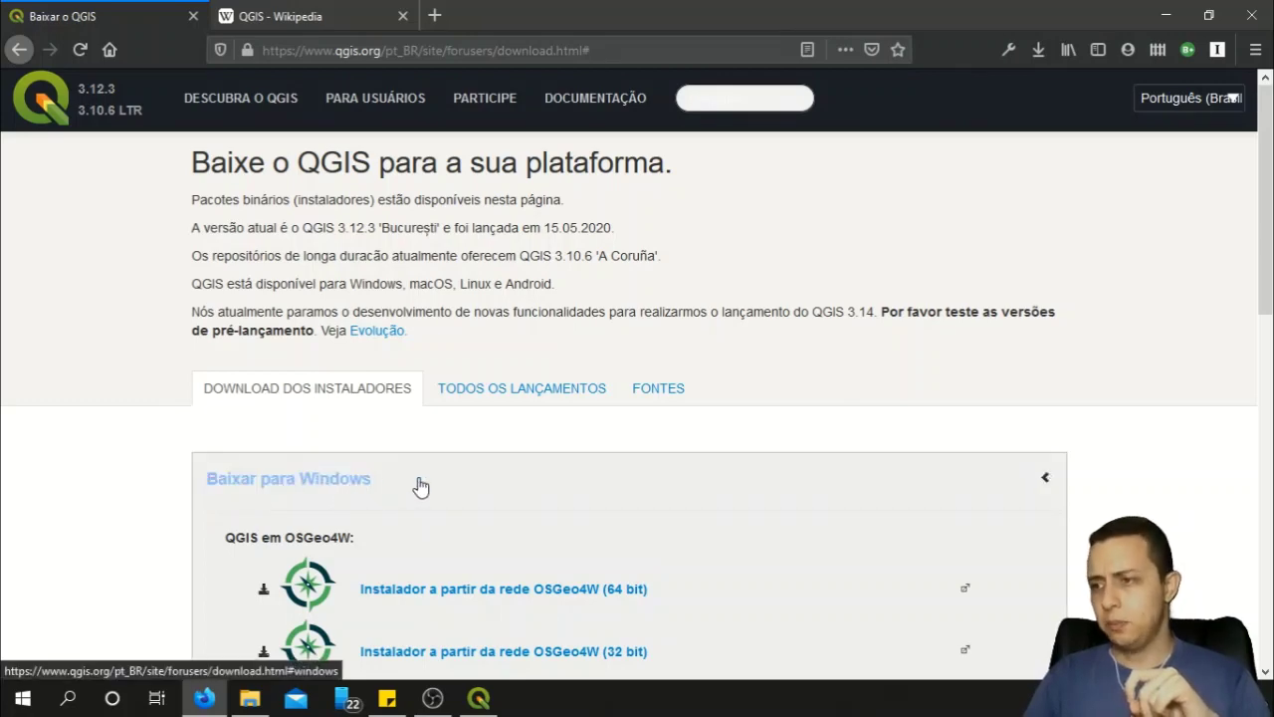
scroll(419, 485, down, 3)
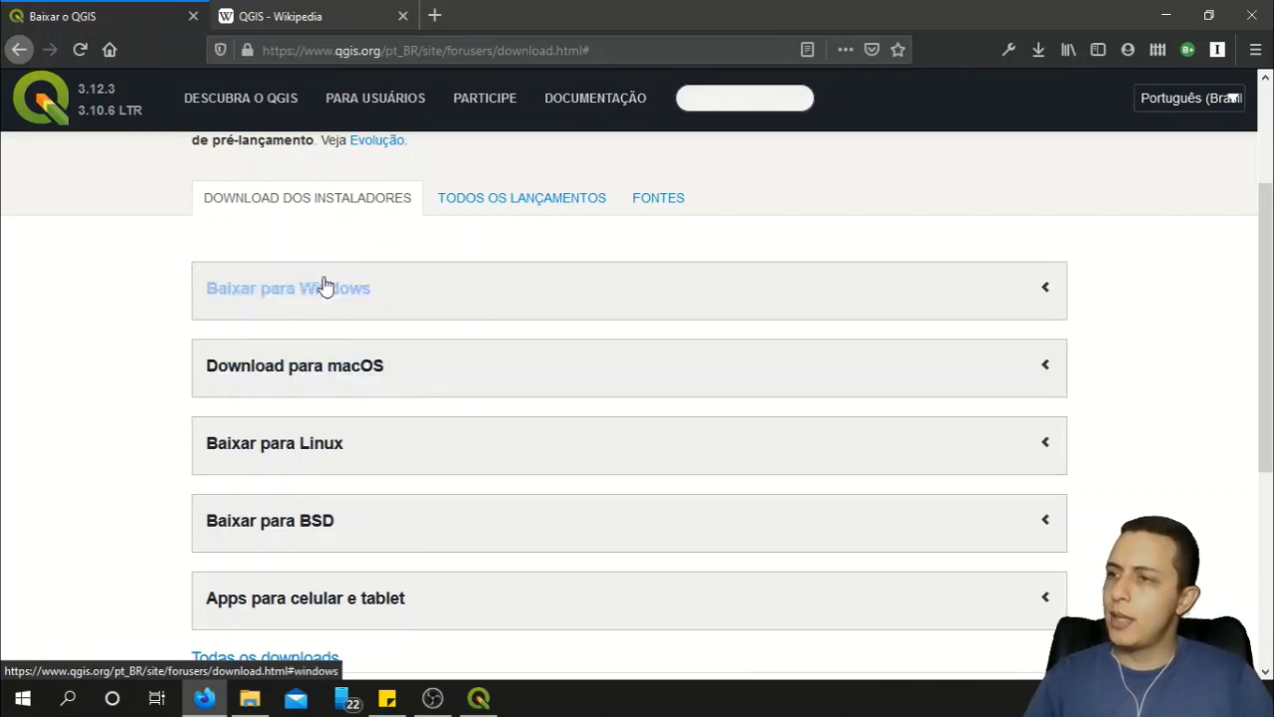
scroll(328, 285, up, 3)
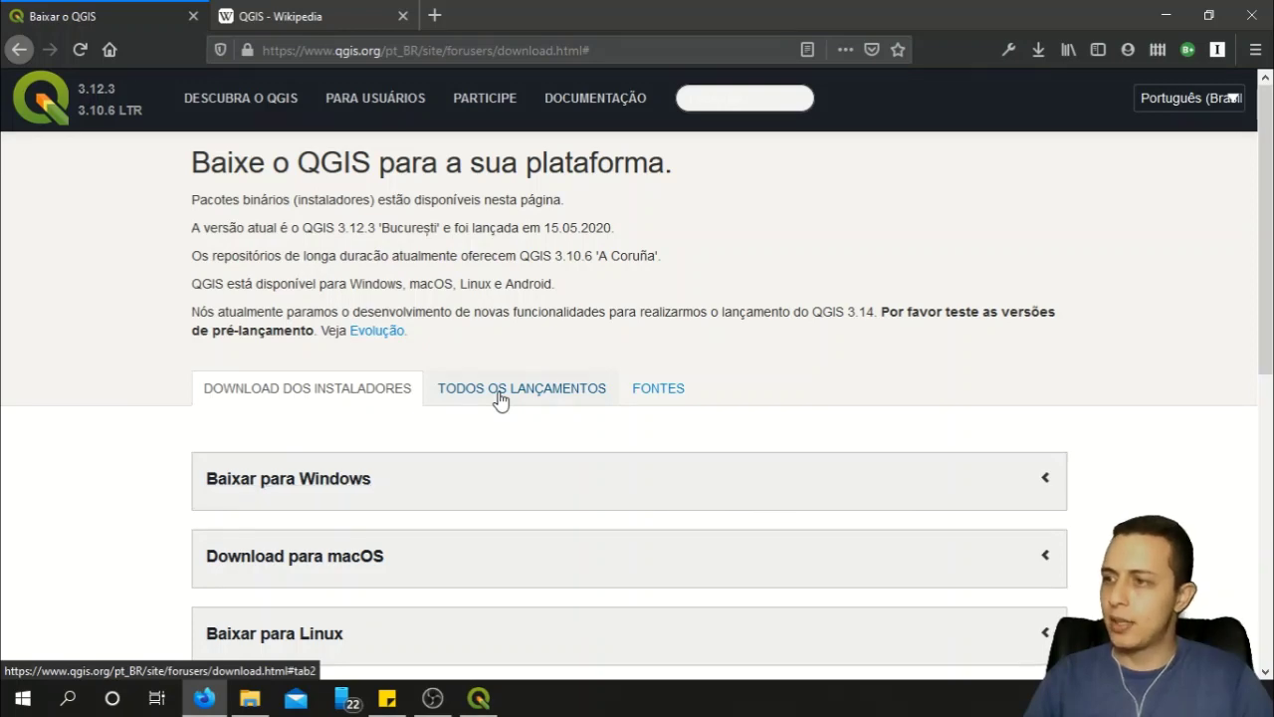
Step: Open the index of previous QGIS releases from the all-releases section of the download page
click(500, 391)
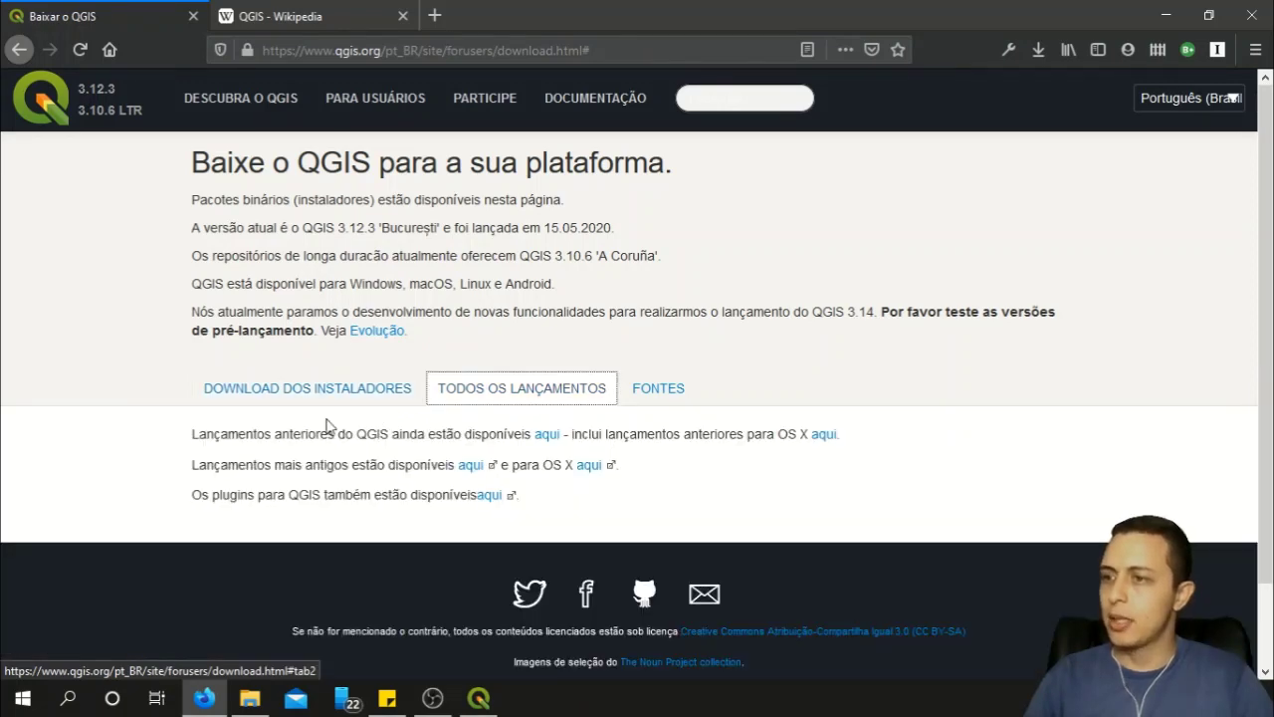
drag(192, 434, 516, 449)
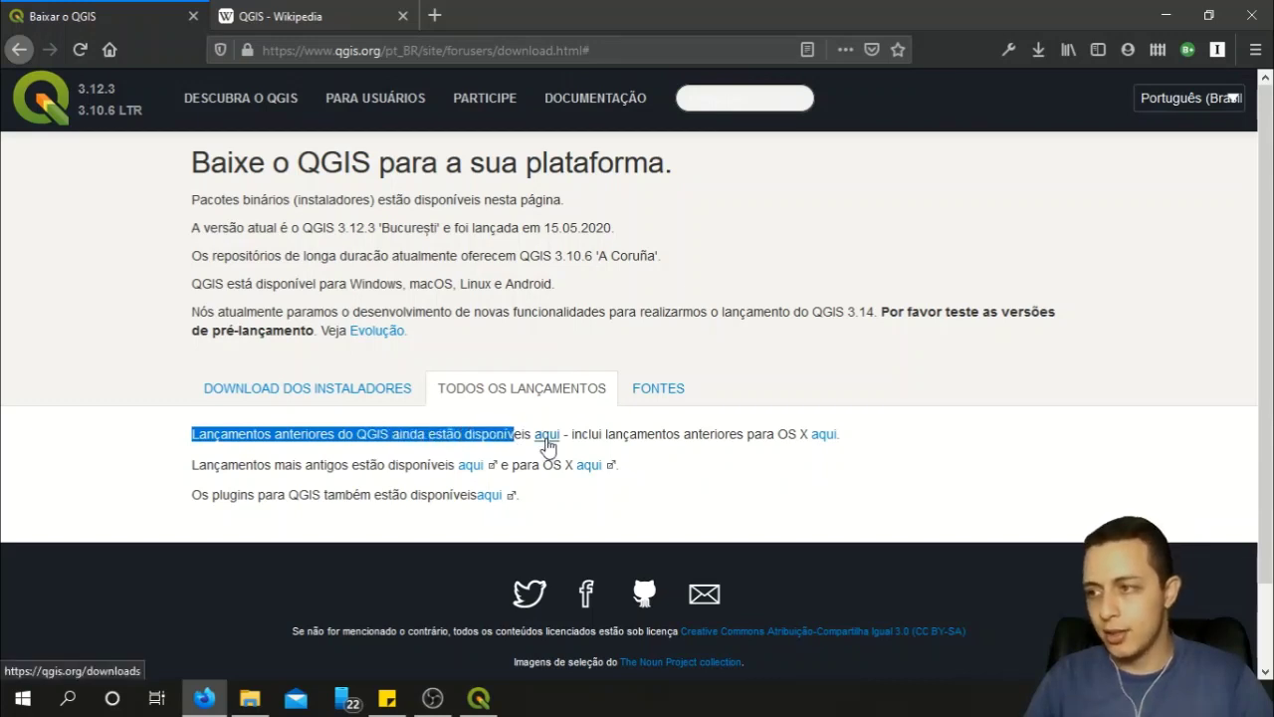
click(546, 438)
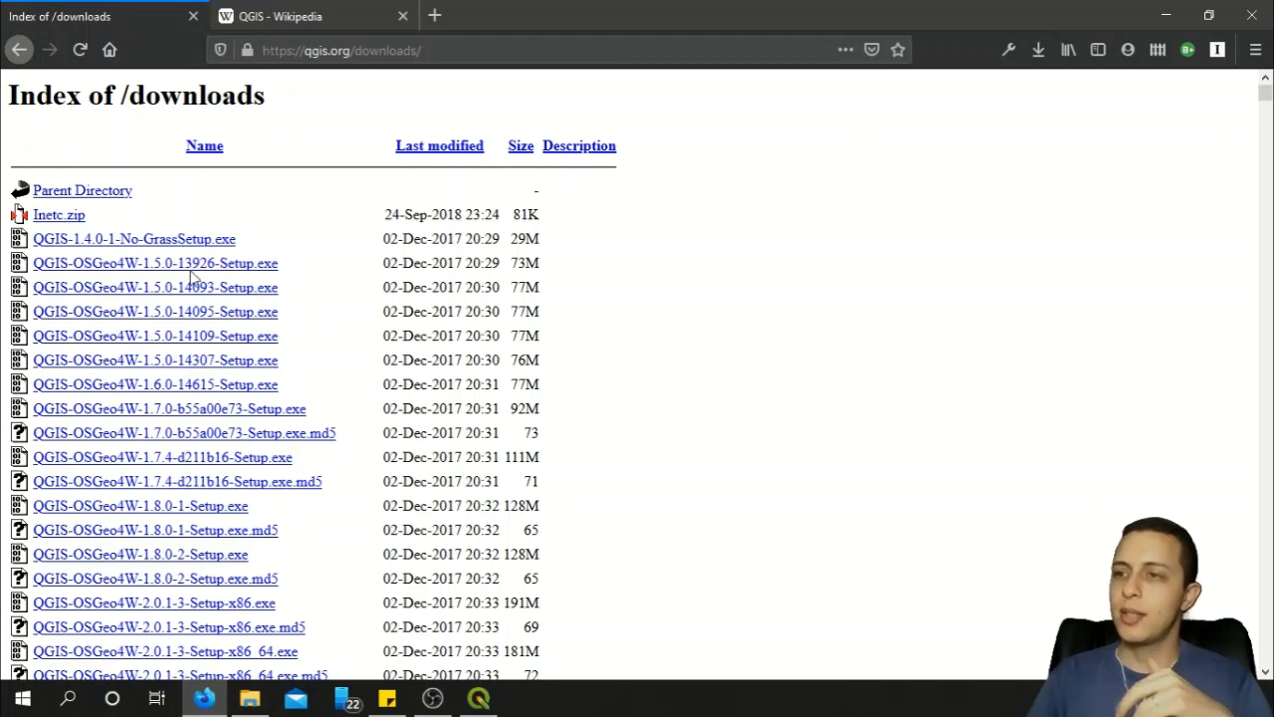
Step: Look through the downloads index and compare the version numbers and dates of the 3.4 and 3.6 installers
scroll(169, 266, down, 20)
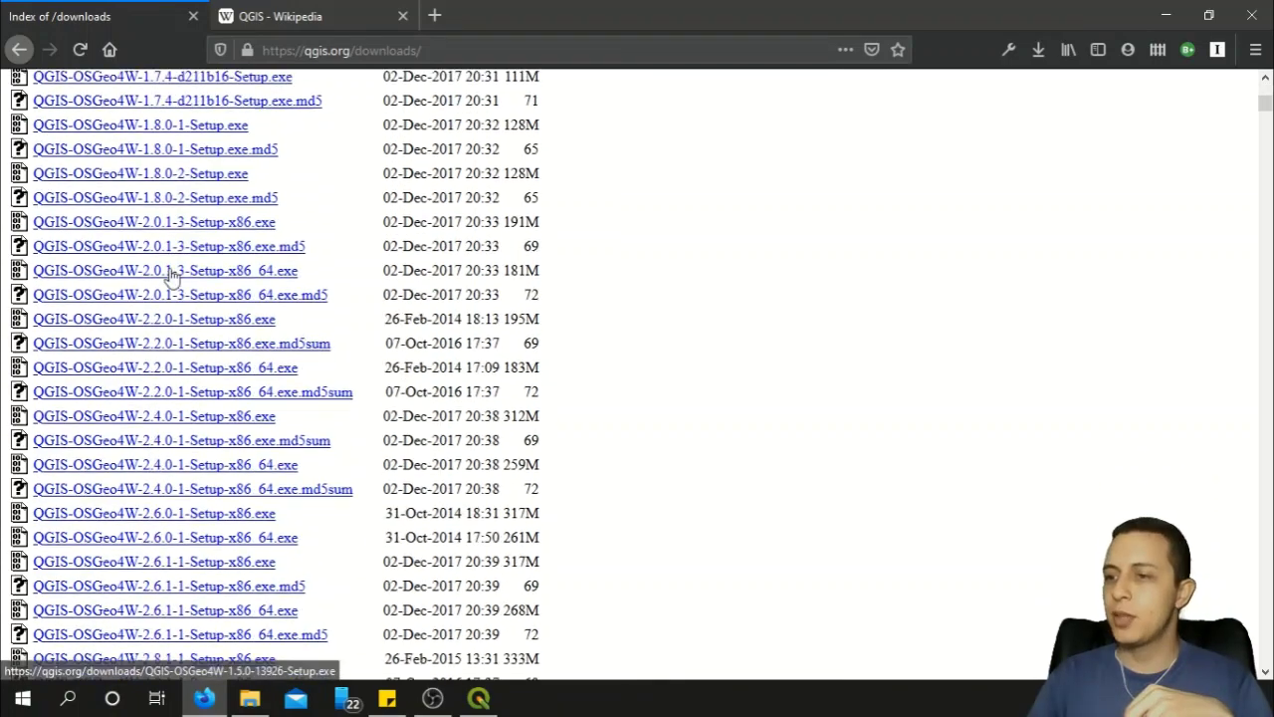
scroll(167, 286, down, 20)
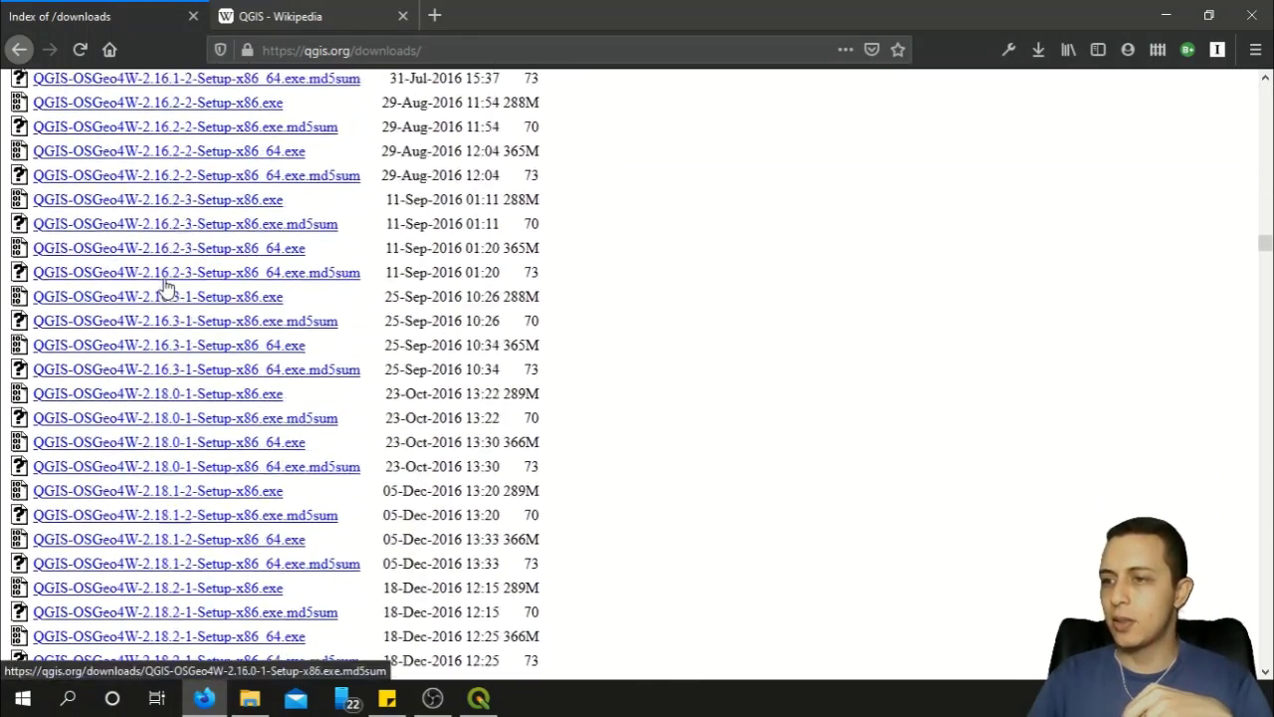
scroll(164, 288, down, 20)
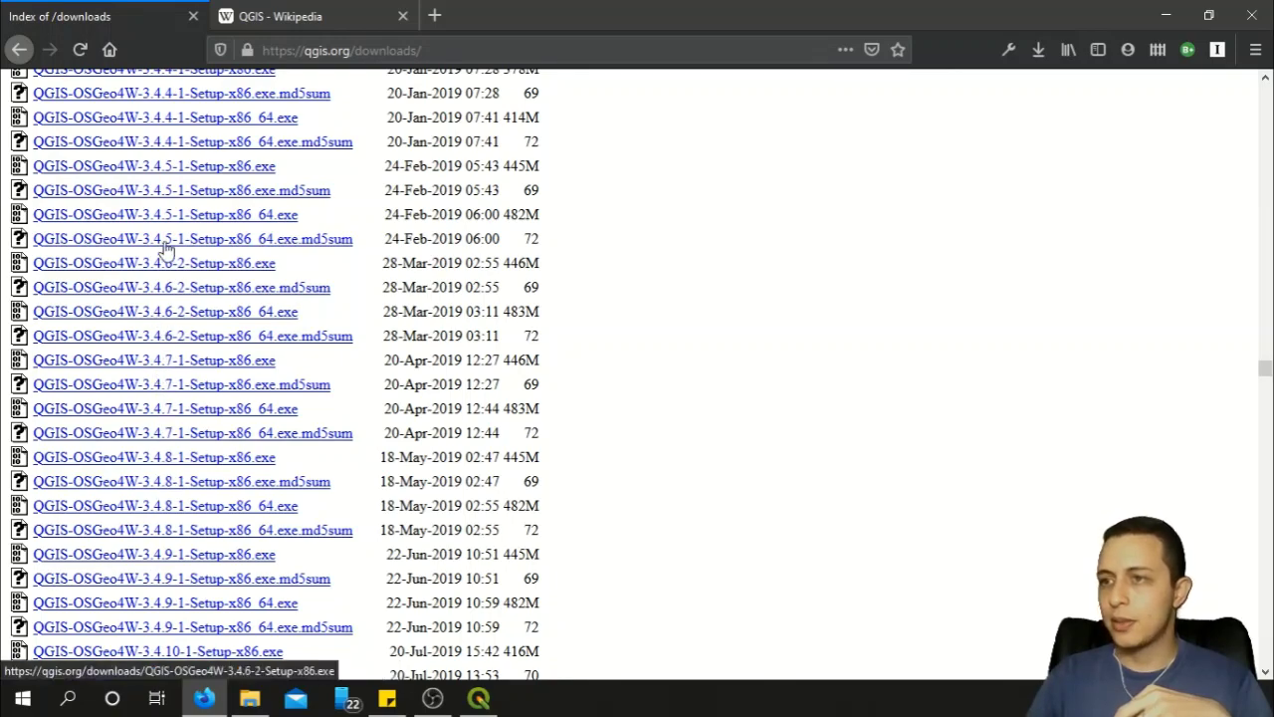
scroll(169, 249, up, 4)
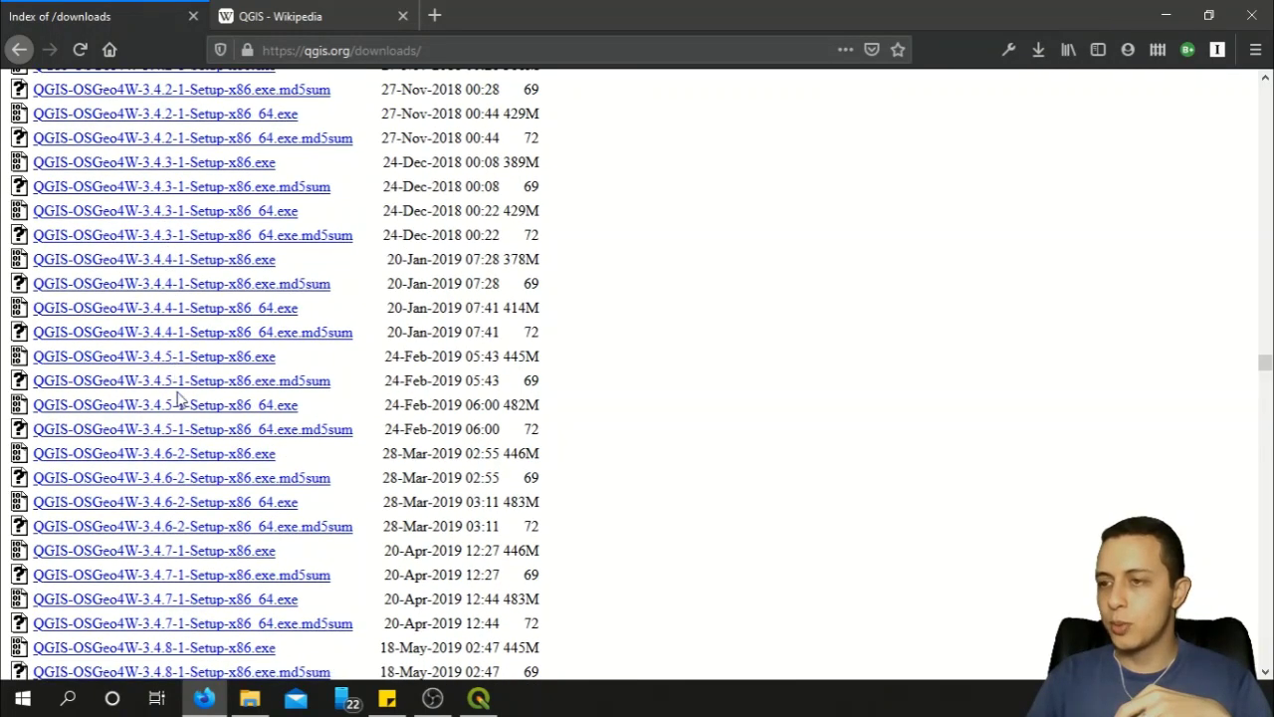
scroll(175, 445, down, 5)
scroll(176, 445, down, 14)
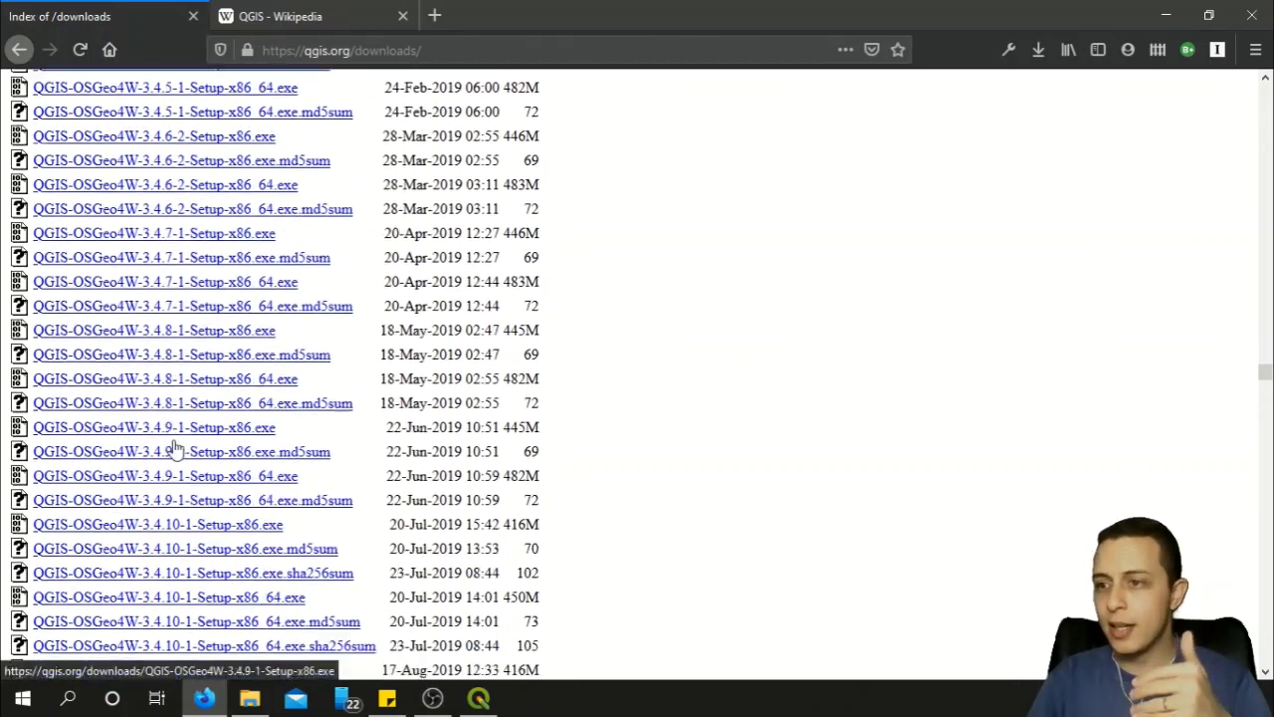
scroll(175, 448, down, 15)
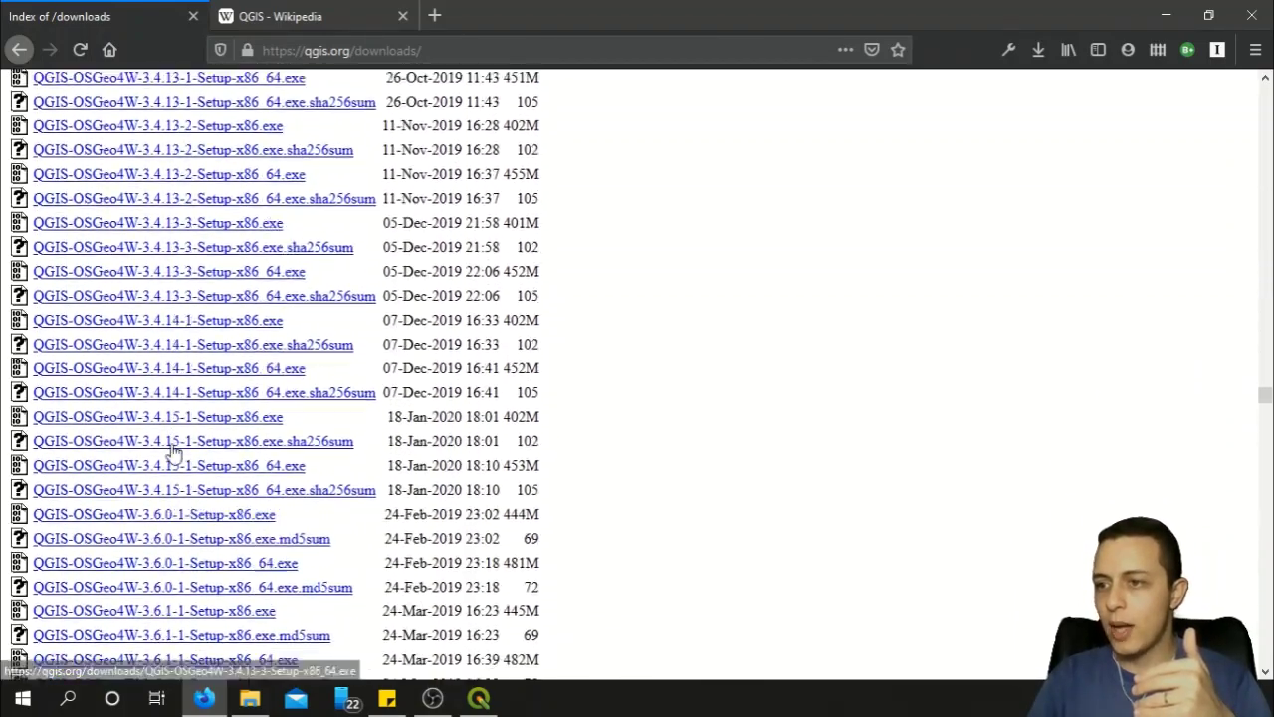
scroll(169, 433, up, 6)
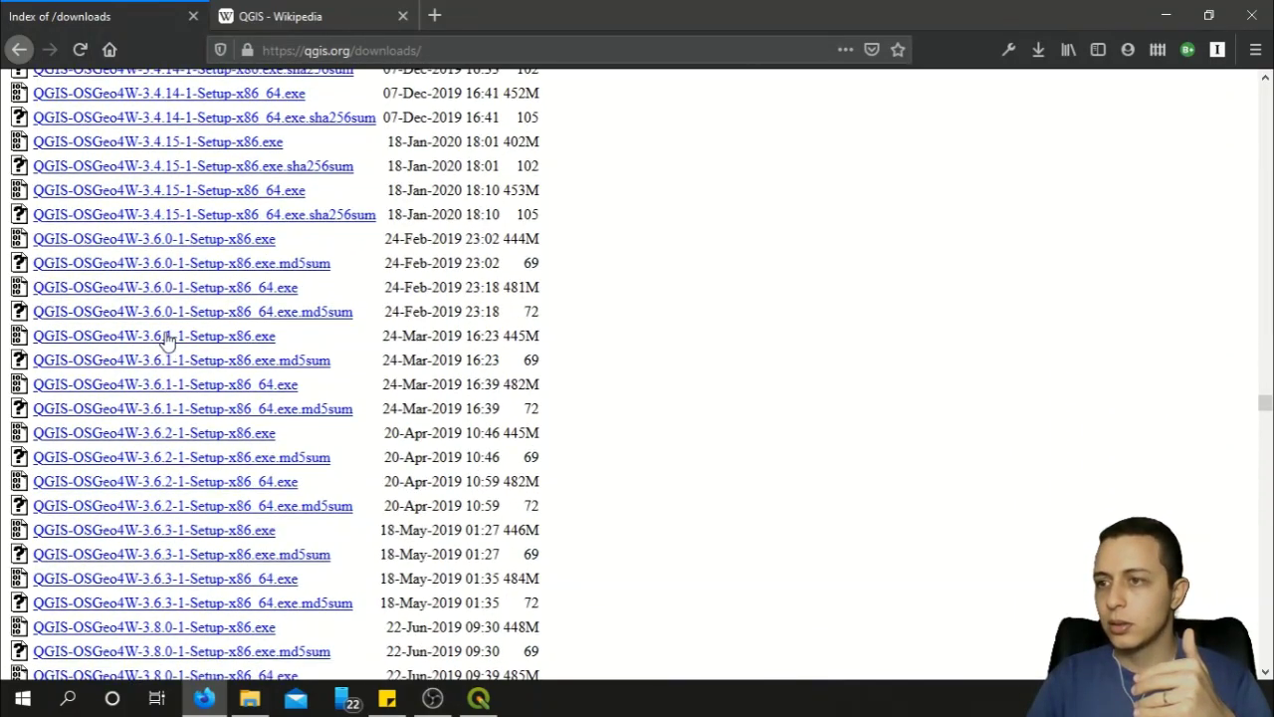
scroll(169, 289, up, 2)
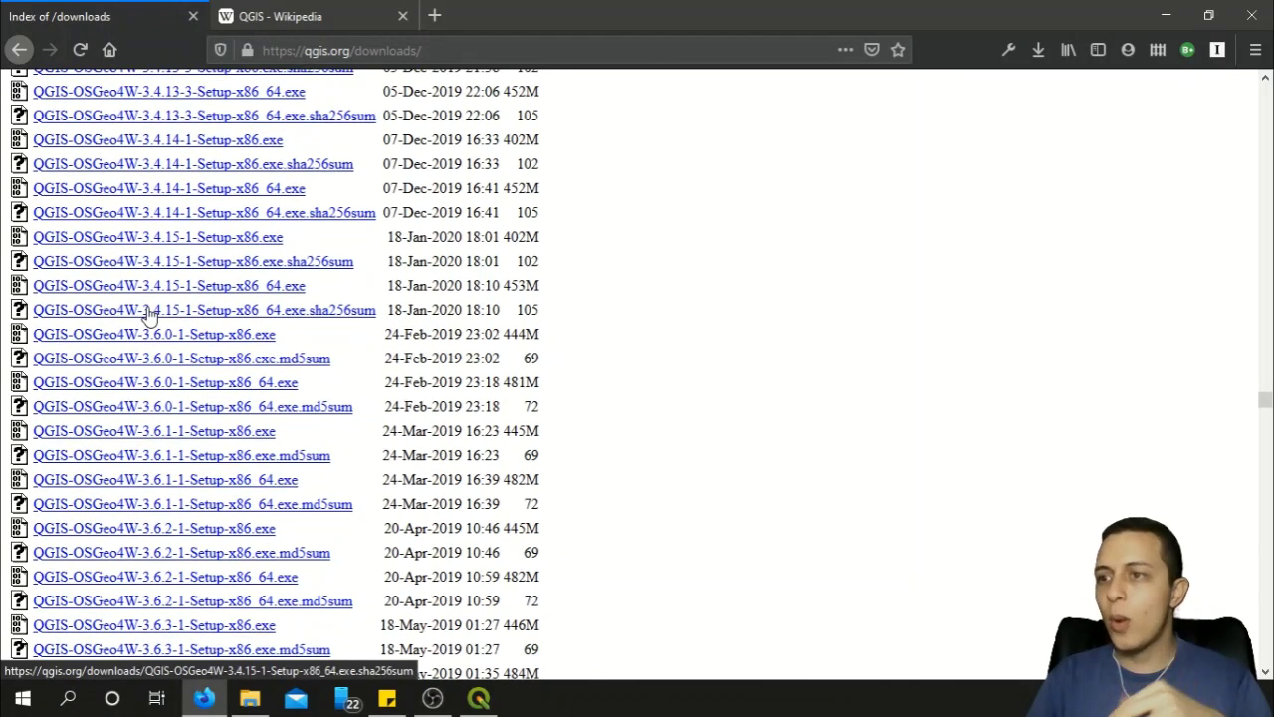
scroll(182, 310, up, 2)
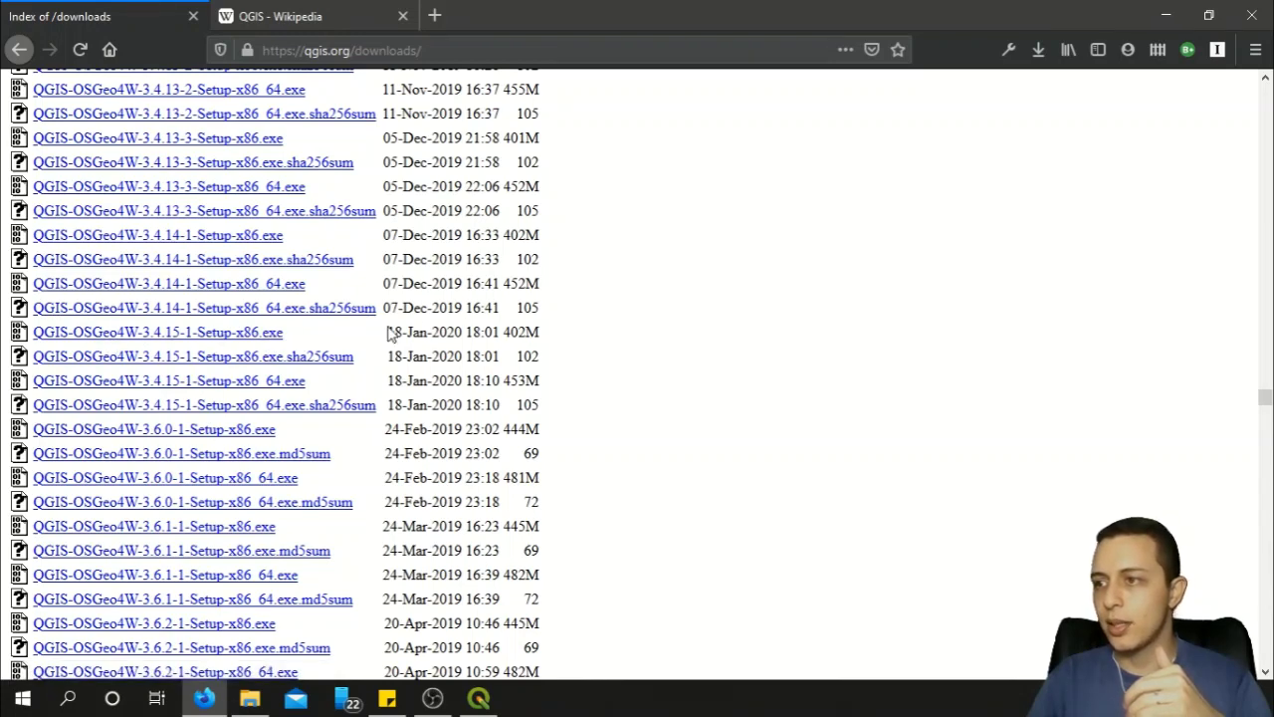
Step: Highlight the QGIS 3.4.15 installer entries in the downloads index and return to the QGIS download page
drag(398, 308, 381, 409)
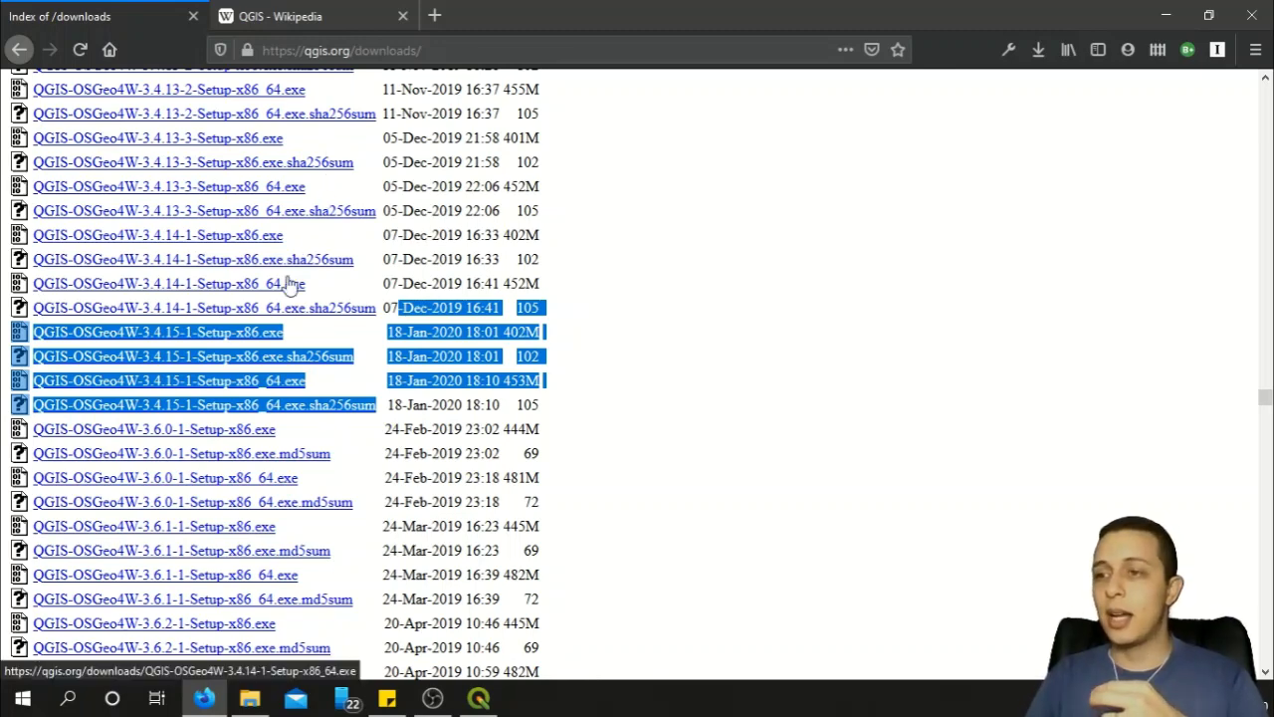
click(19, 49)
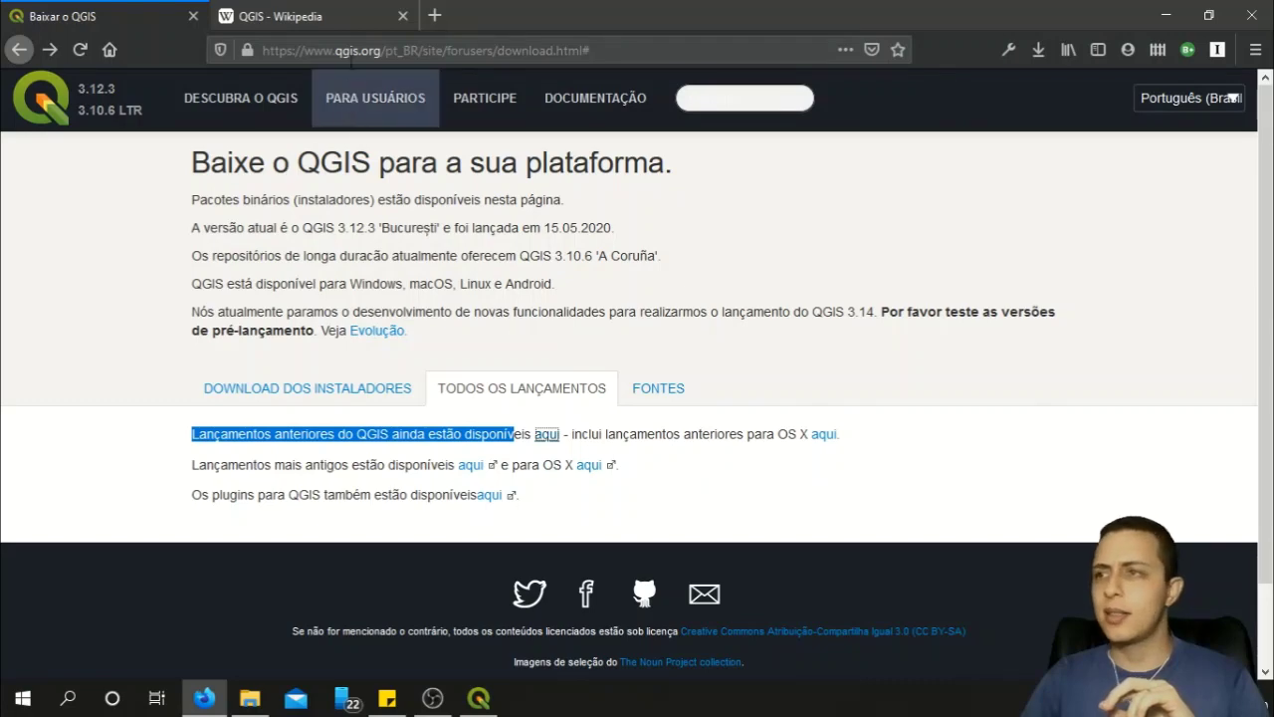
Step: Open google.com in place of the Wikipedia page and search for "wikipedia qgis"
click(357, 18)
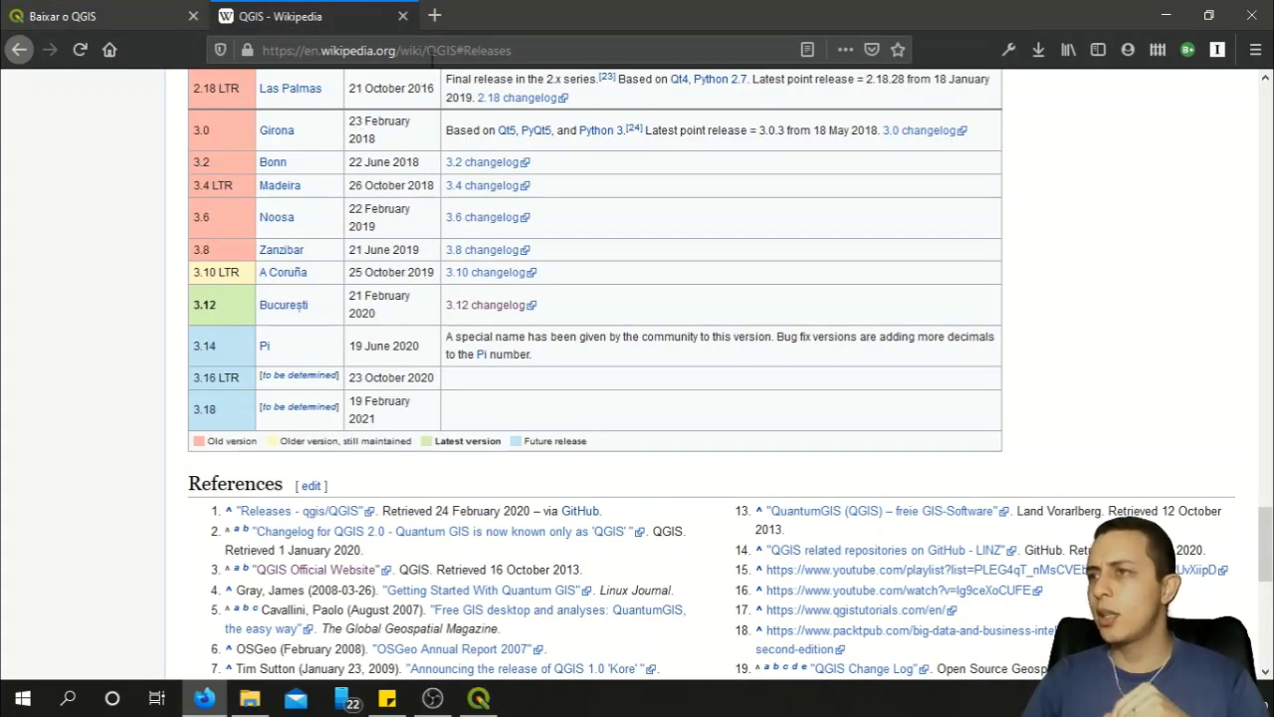
click(441, 50)
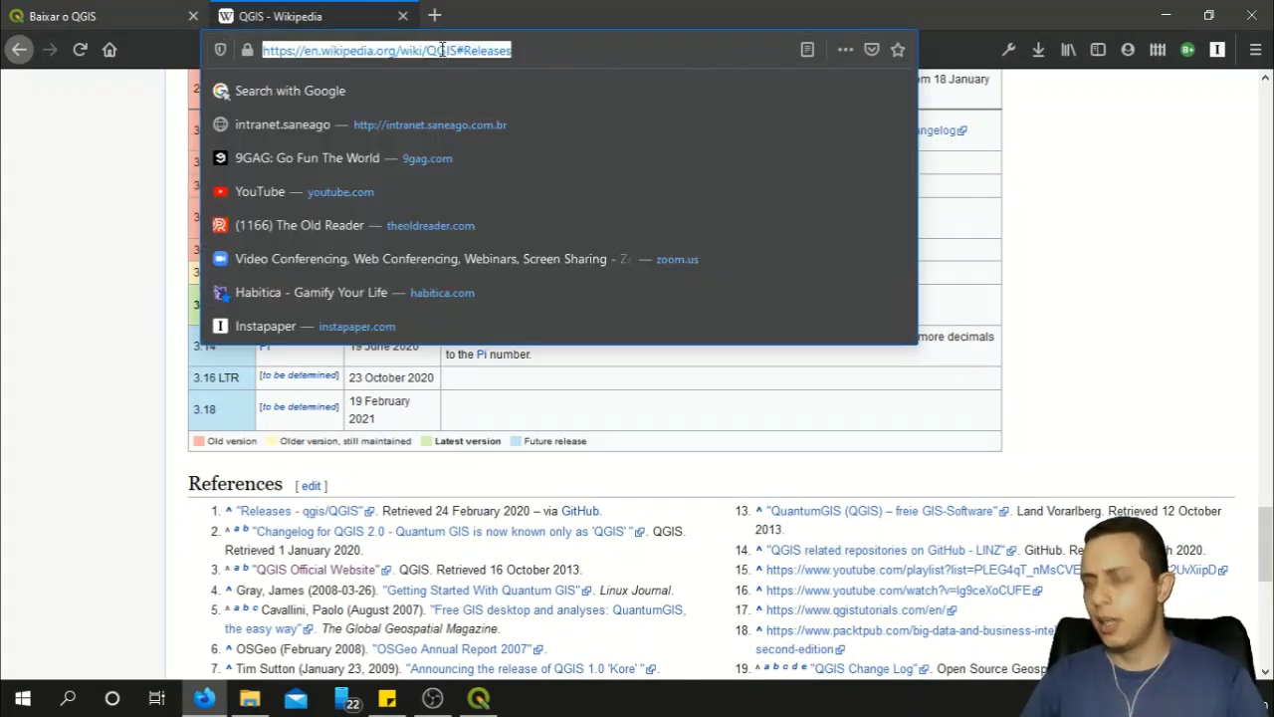
text(google.com)
key(Return)
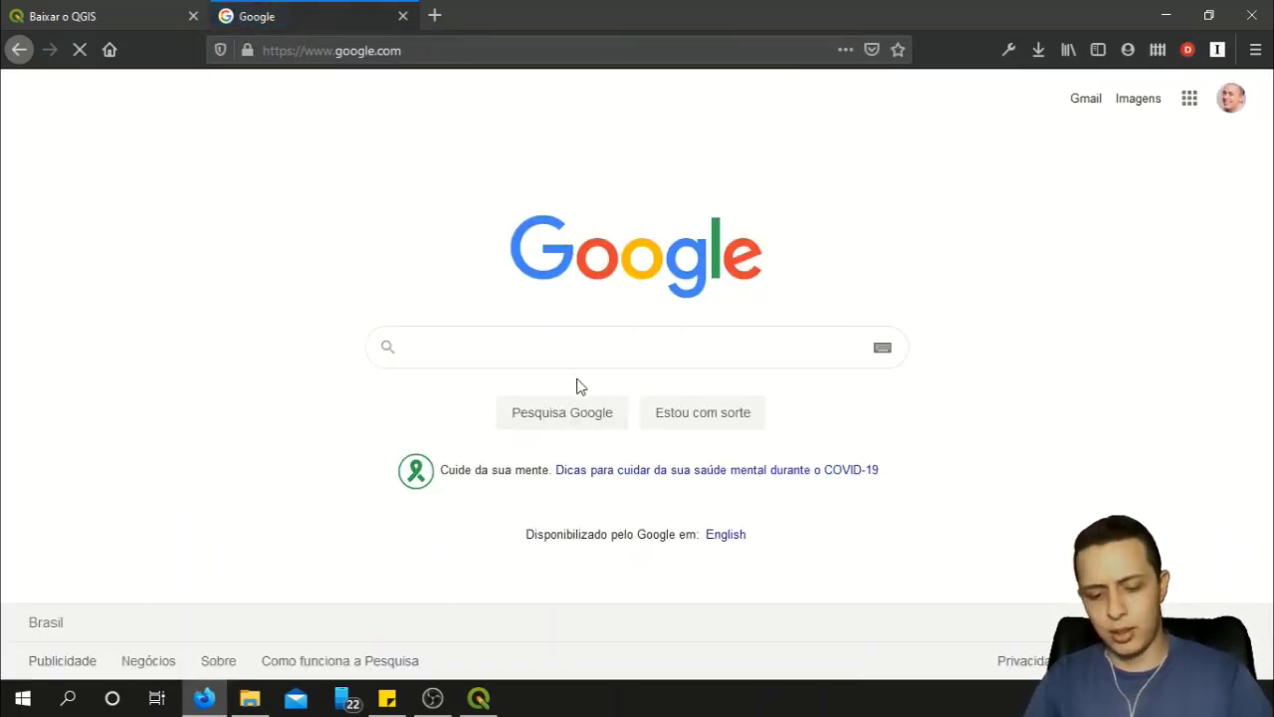
text(wikipedia )
text(qgis)
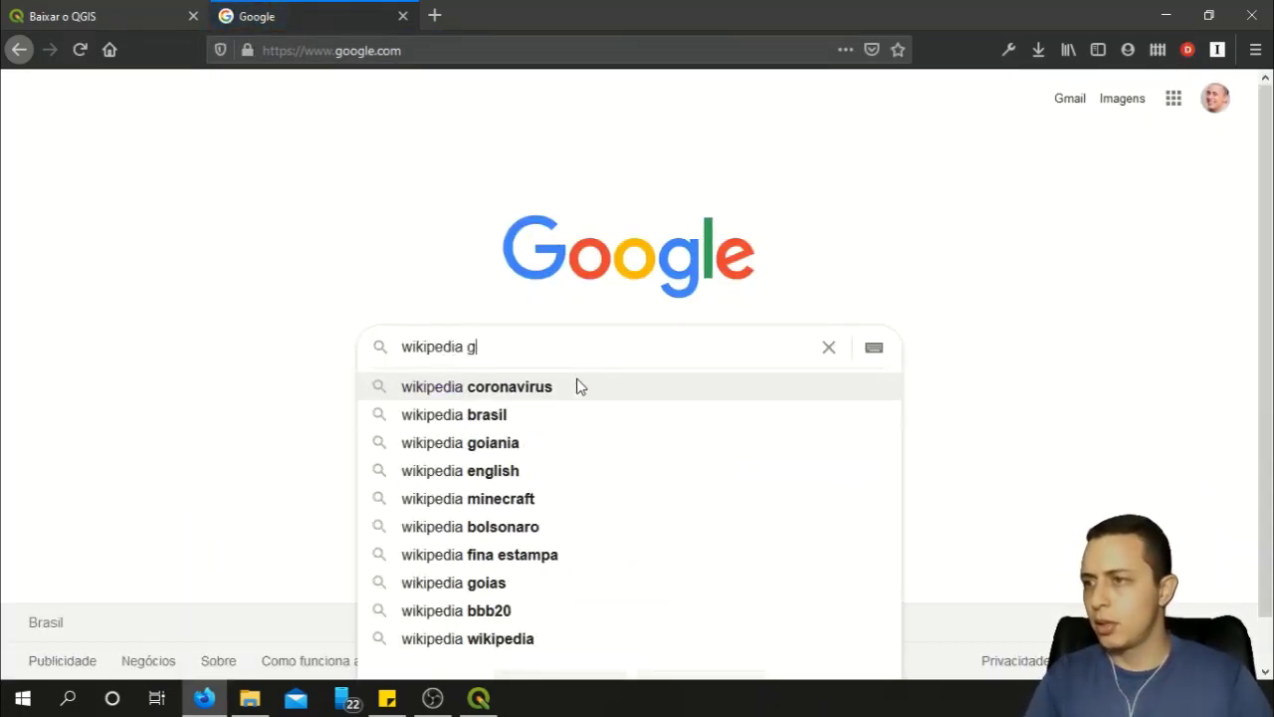
key(Return)
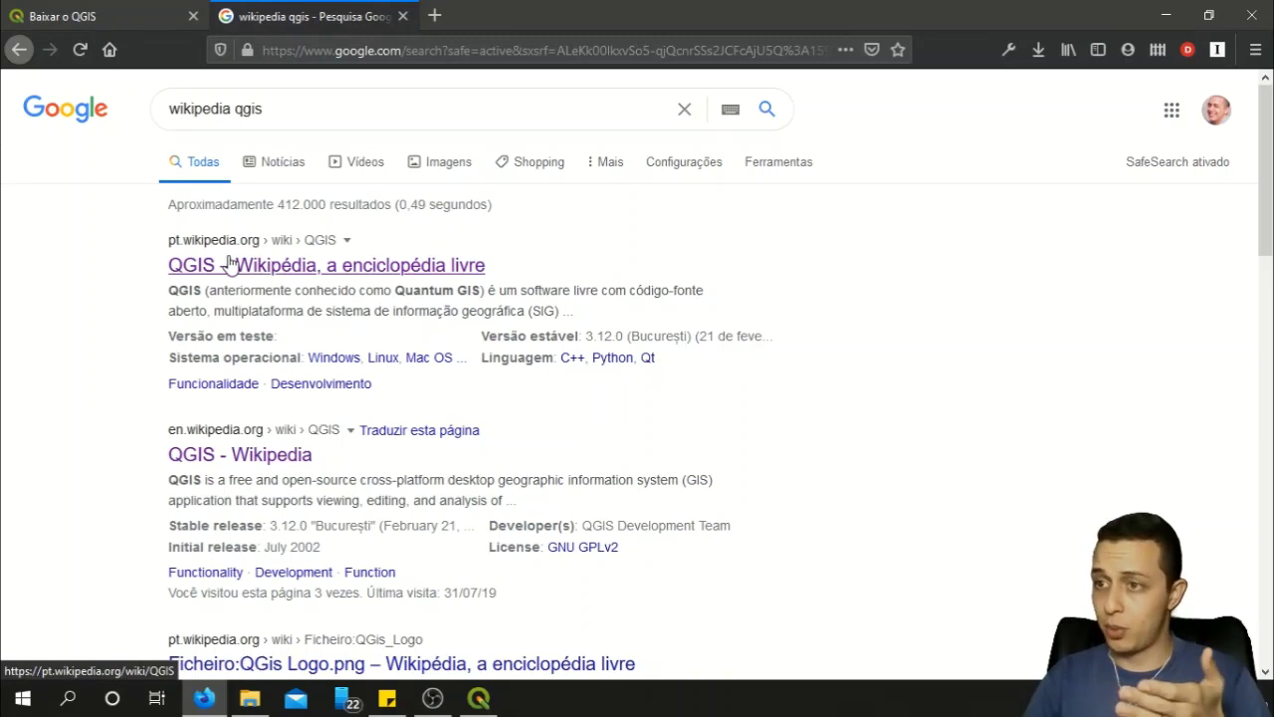
Step: Open the English Wikipedia article on QGIS and find the 3.x versions in its releases table
click(257, 470)
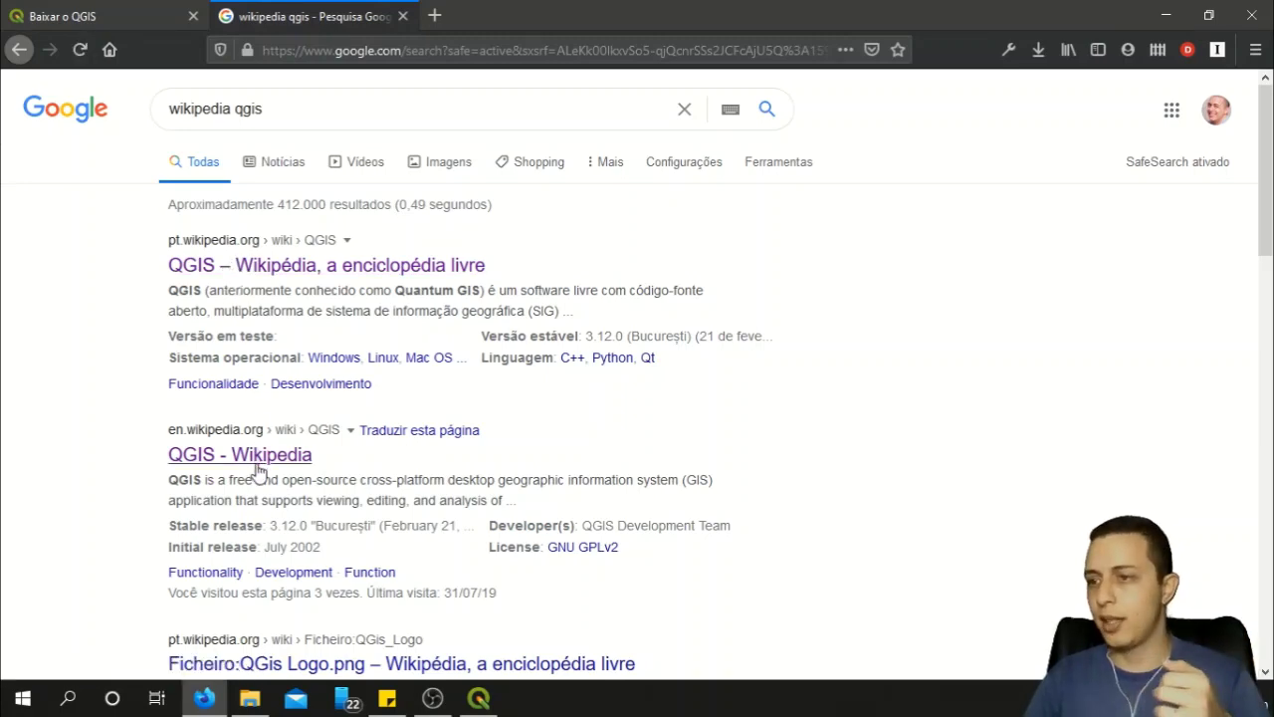
click(256, 471)
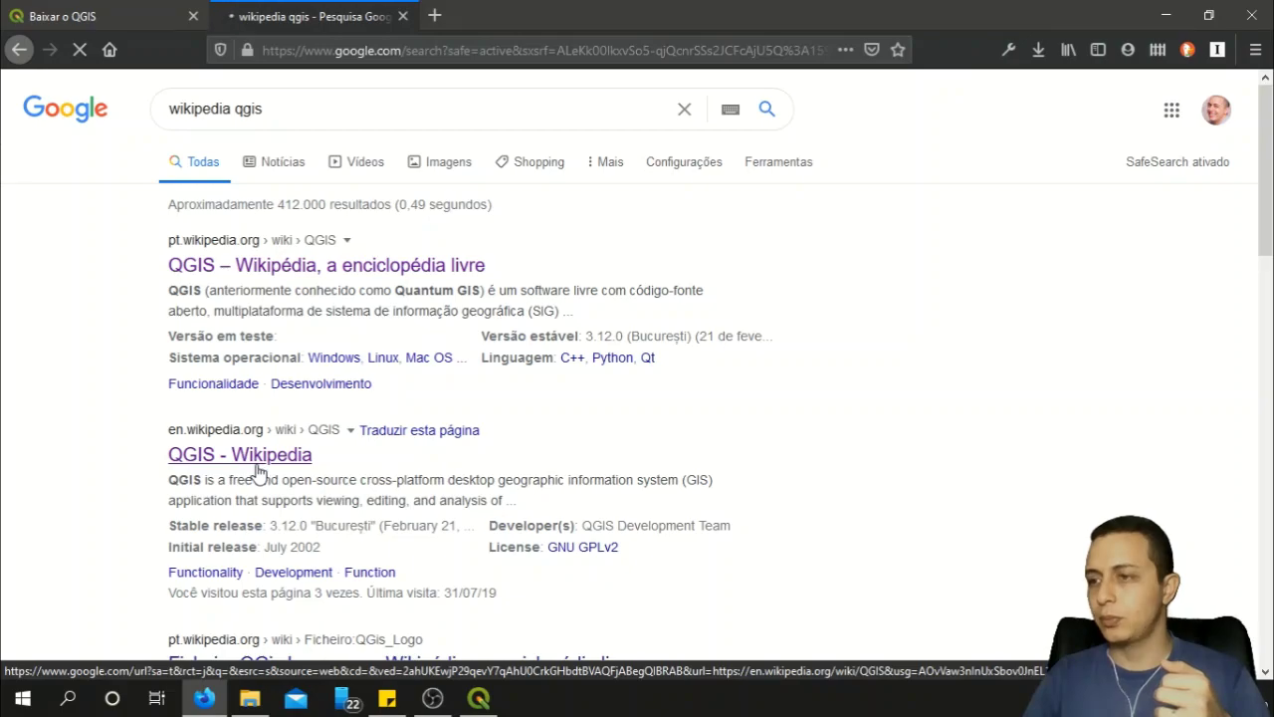
scroll(537, 343, down, 18)
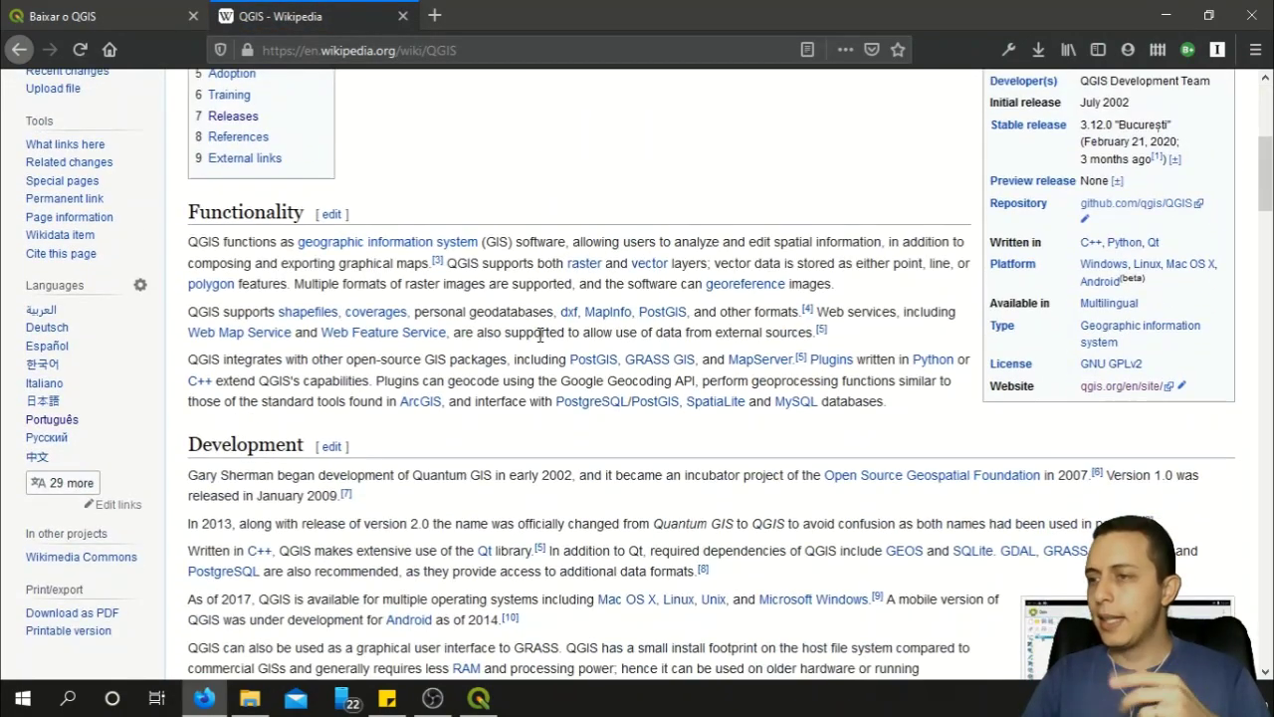
scroll(498, 369, down, 6)
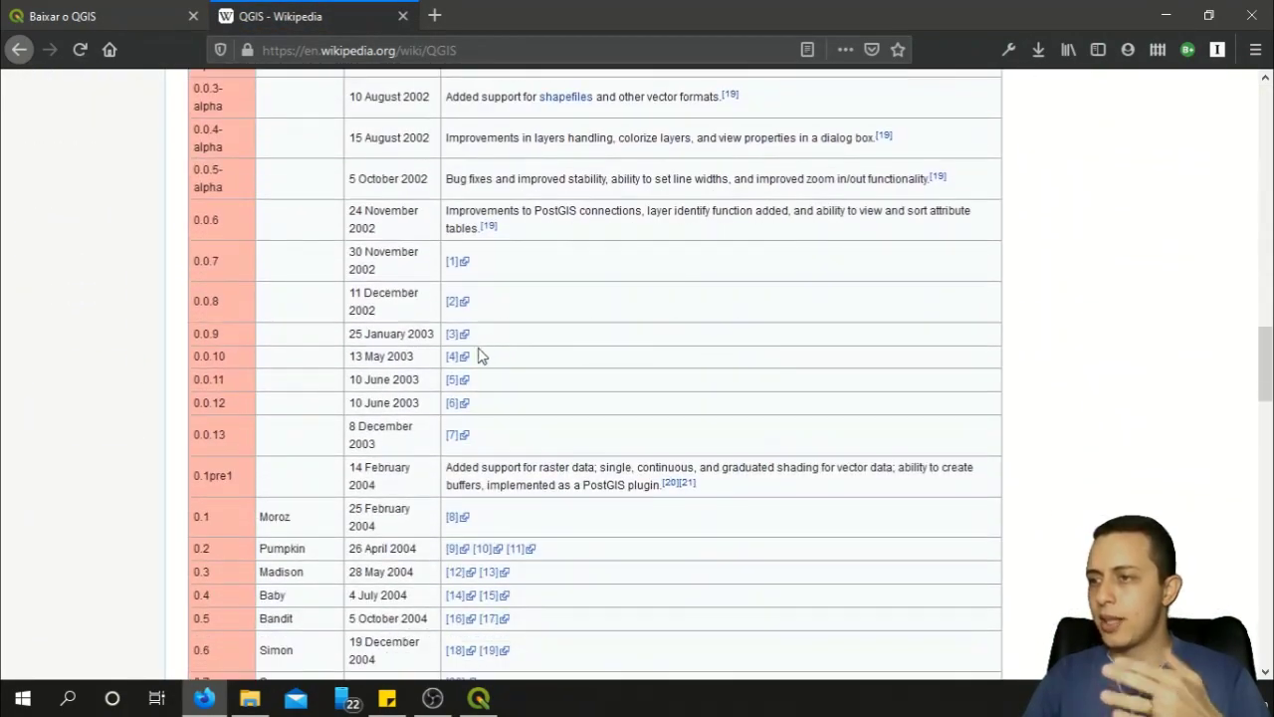
scroll(542, 374, up, 4)
scroll(543, 356, down, 15)
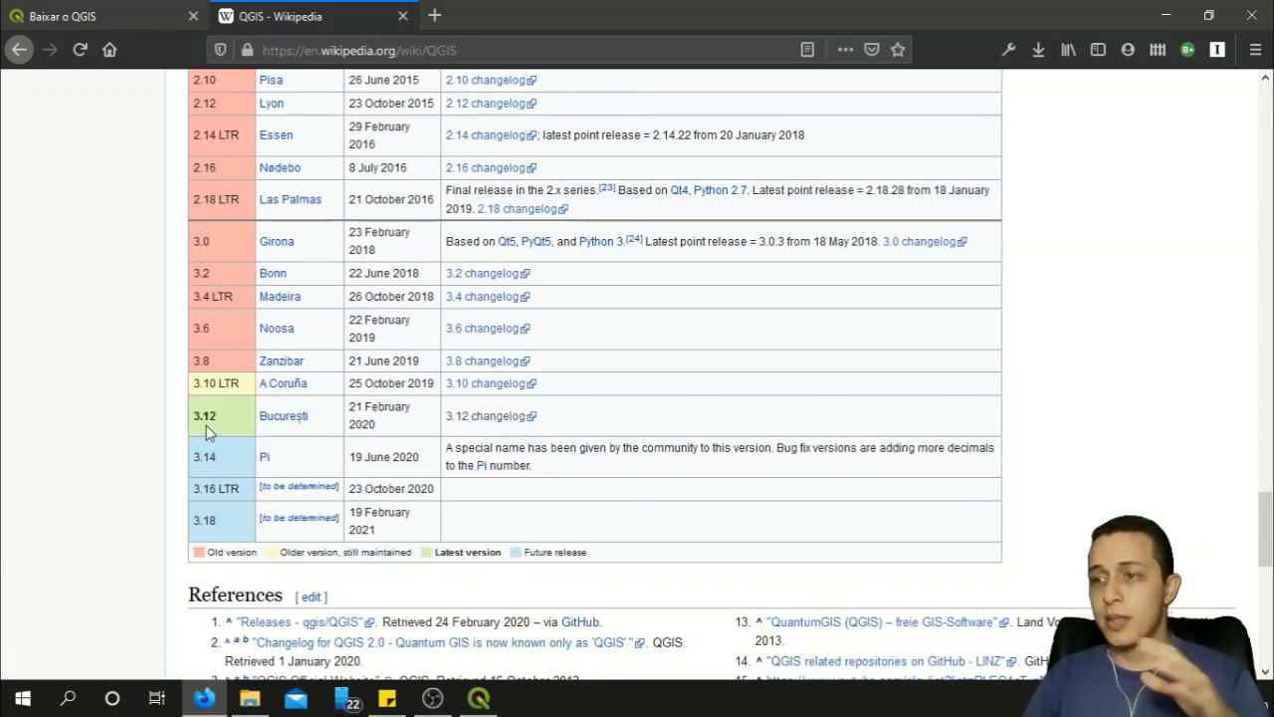
Step: Open the QGIS 3.12 changelog from the releases table and look over its introduction and sustaining members
click(508, 428)
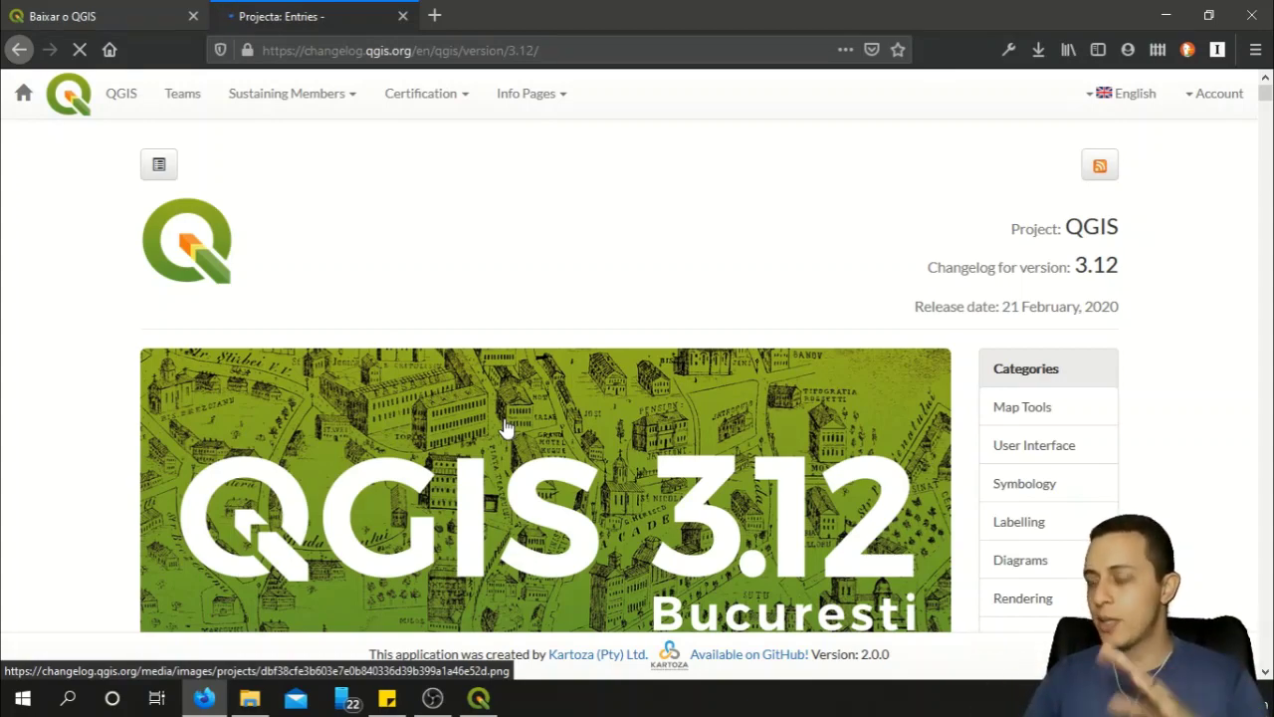
scroll(515, 417, down, 4)
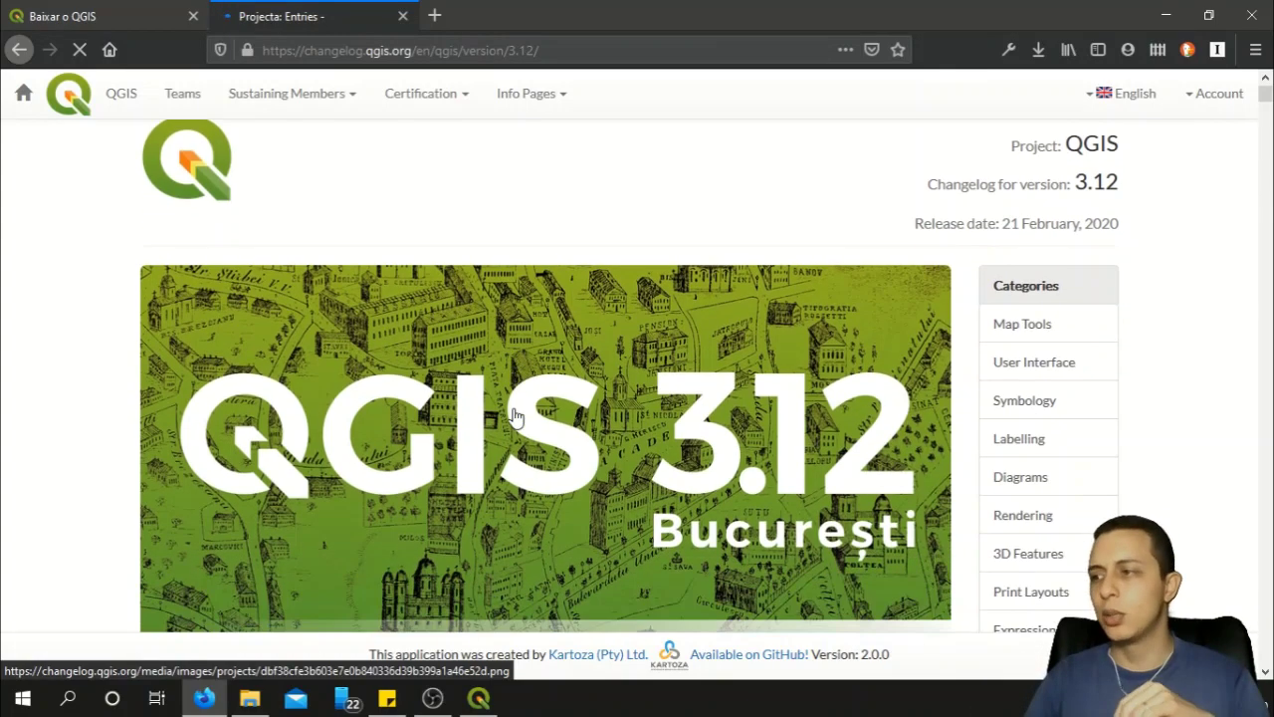
scroll(515, 414, down, 6)
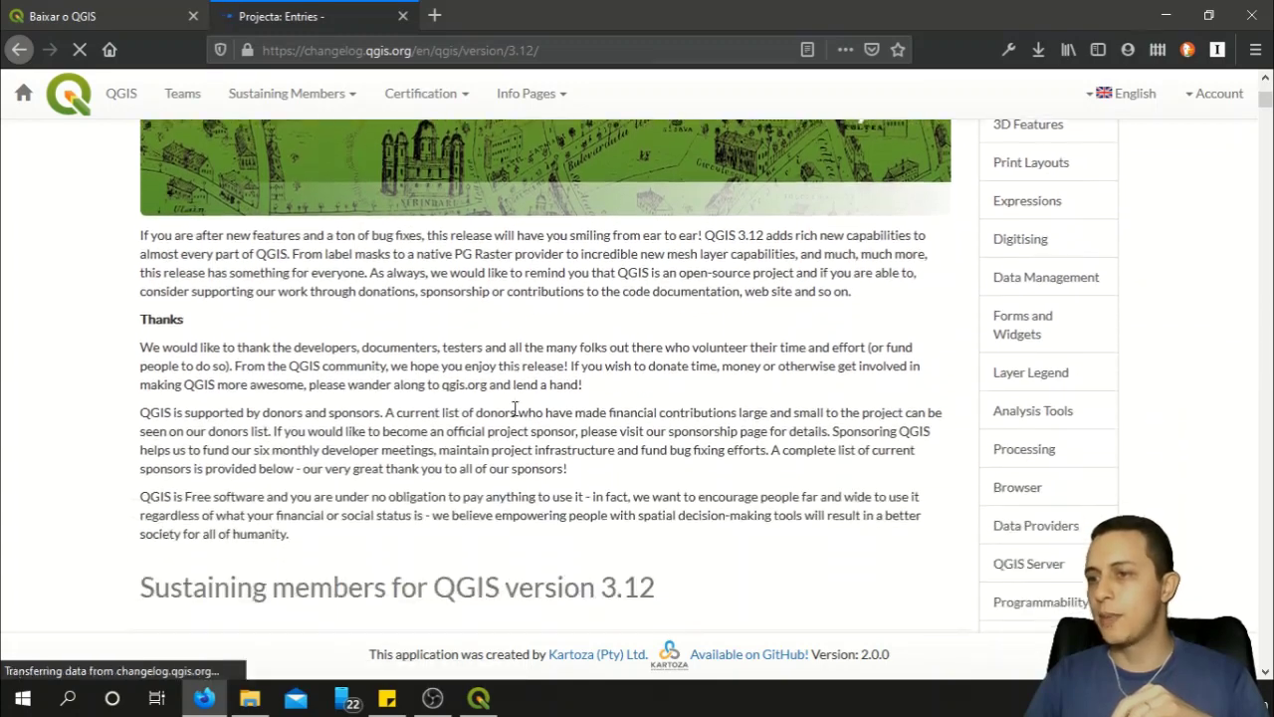
scroll(515, 417, down, 4)
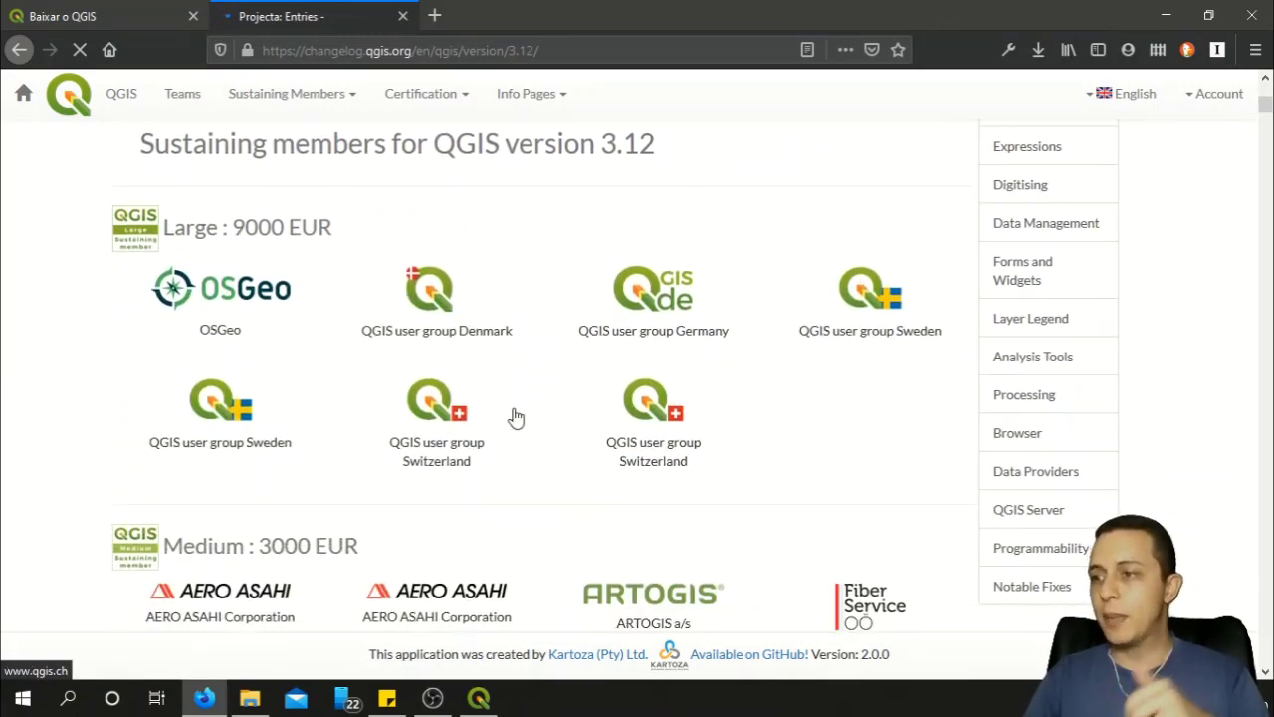
scroll(514, 417, down, 15)
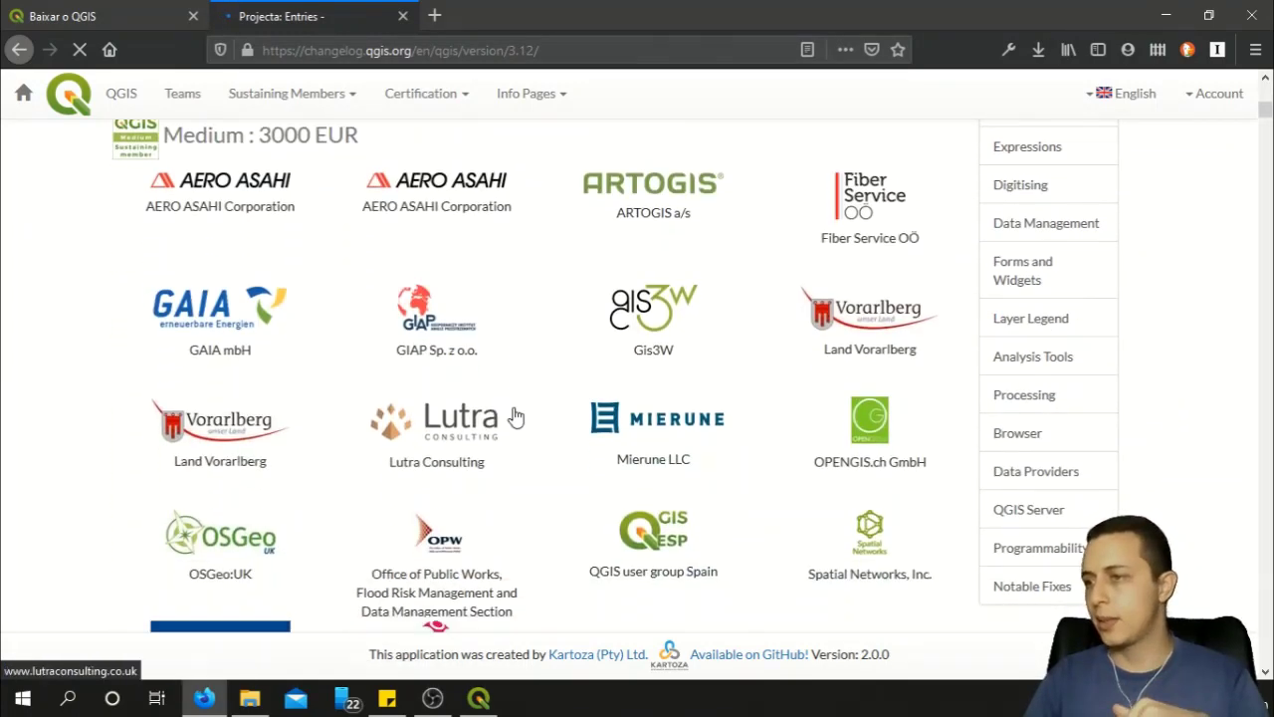
scroll(515, 416, down, 20)
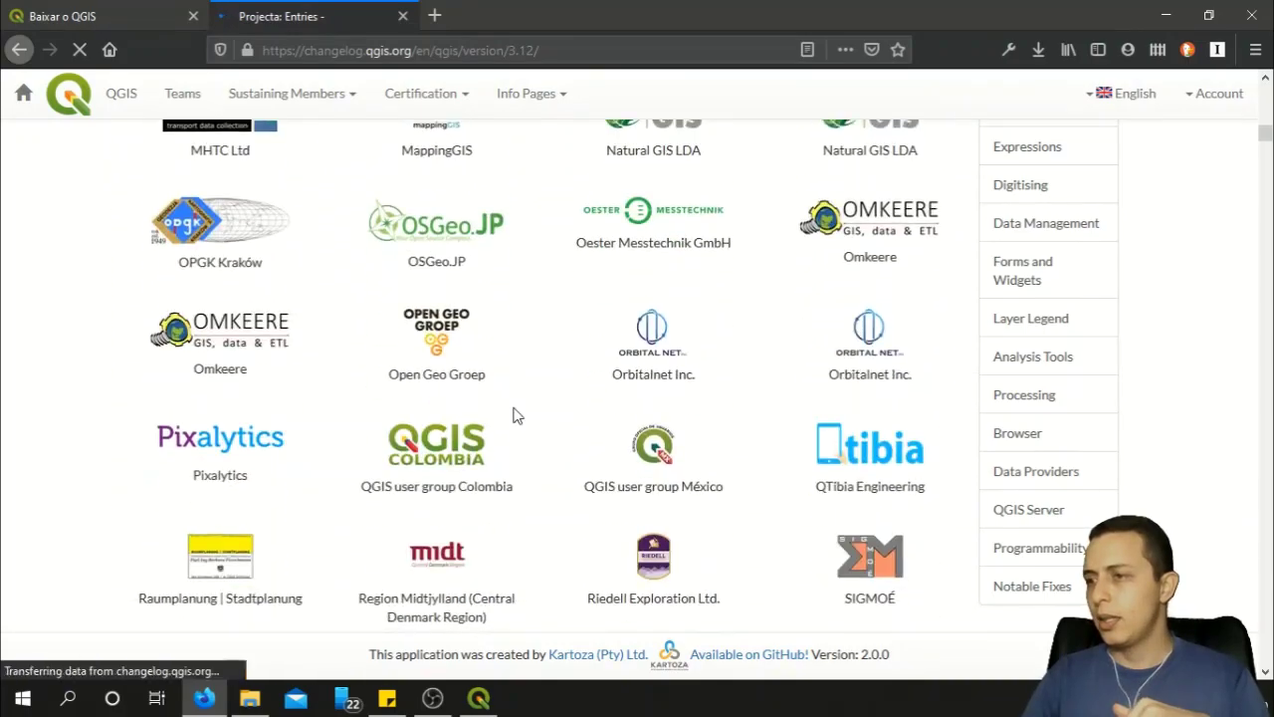
scroll(515, 408, up, 9)
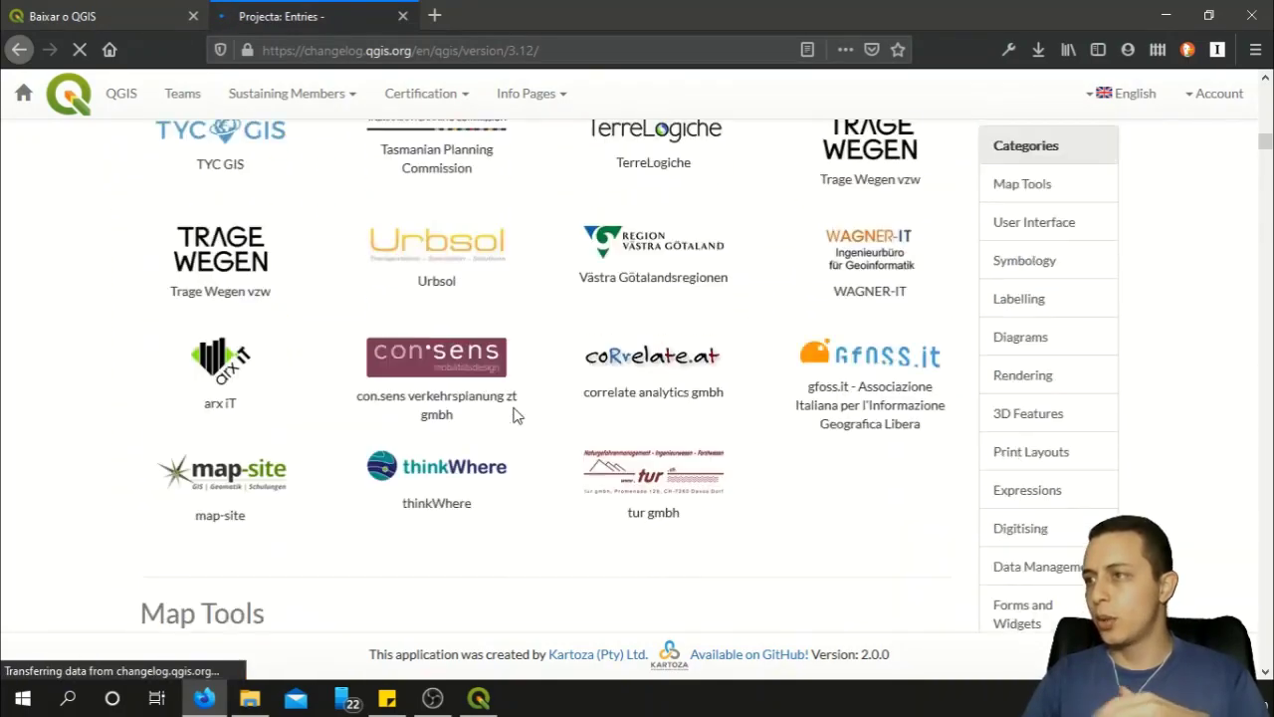
scroll(515, 418, up, 8)
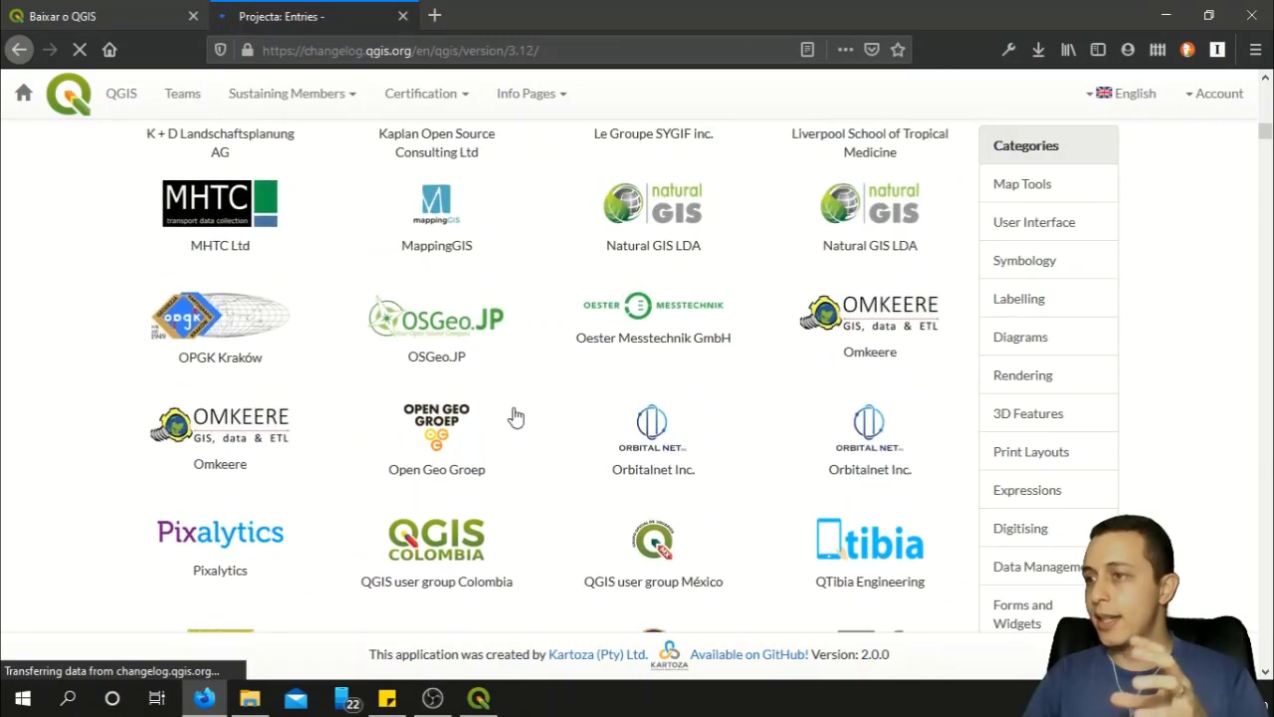
scroll(515, 416, up, 3)
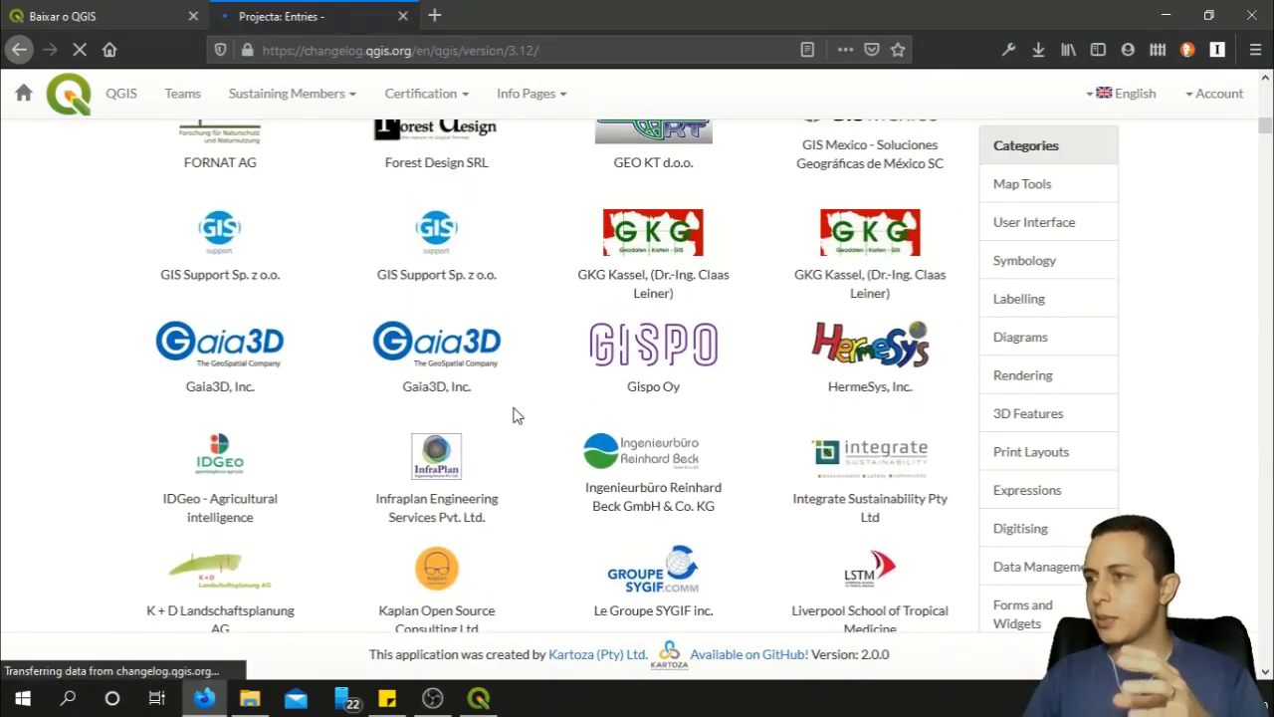
Step: Look through the new features described in the Map Tools section of the 3.12 changelog
scroll(515, 416, down, 10)
scroll(515, 416, down, 10)
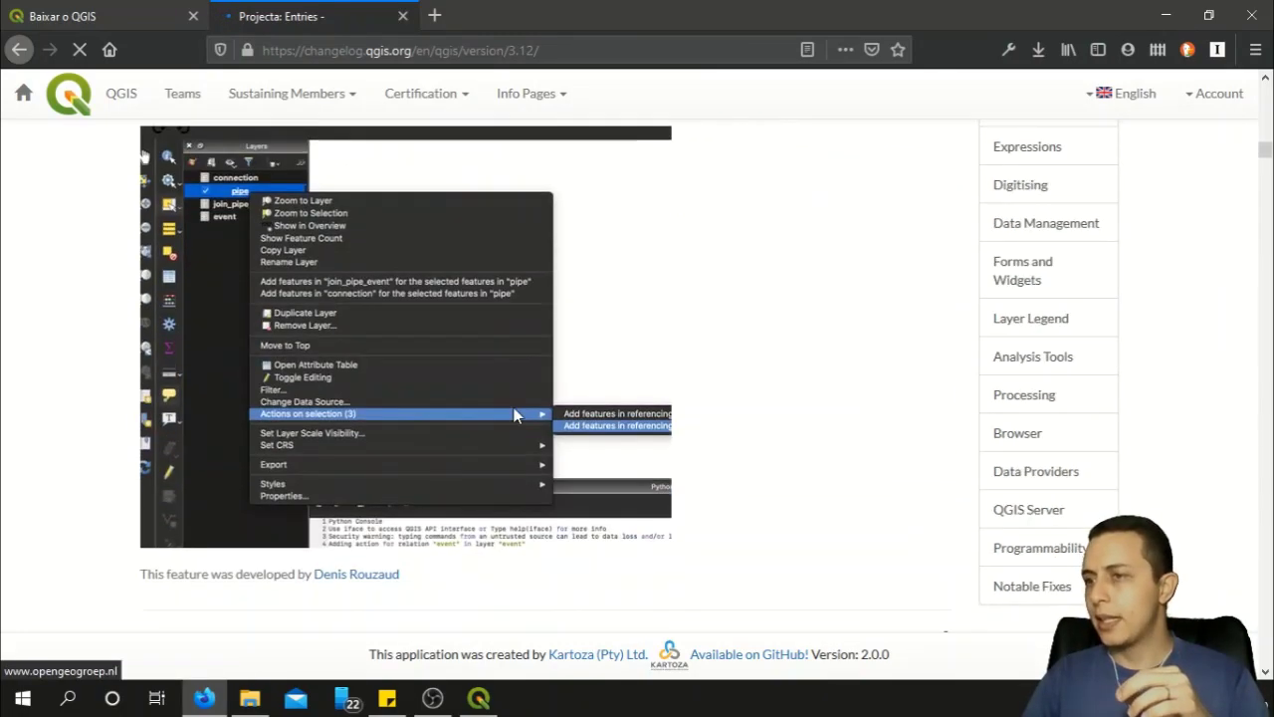
scroll(512, 412, up, 3)
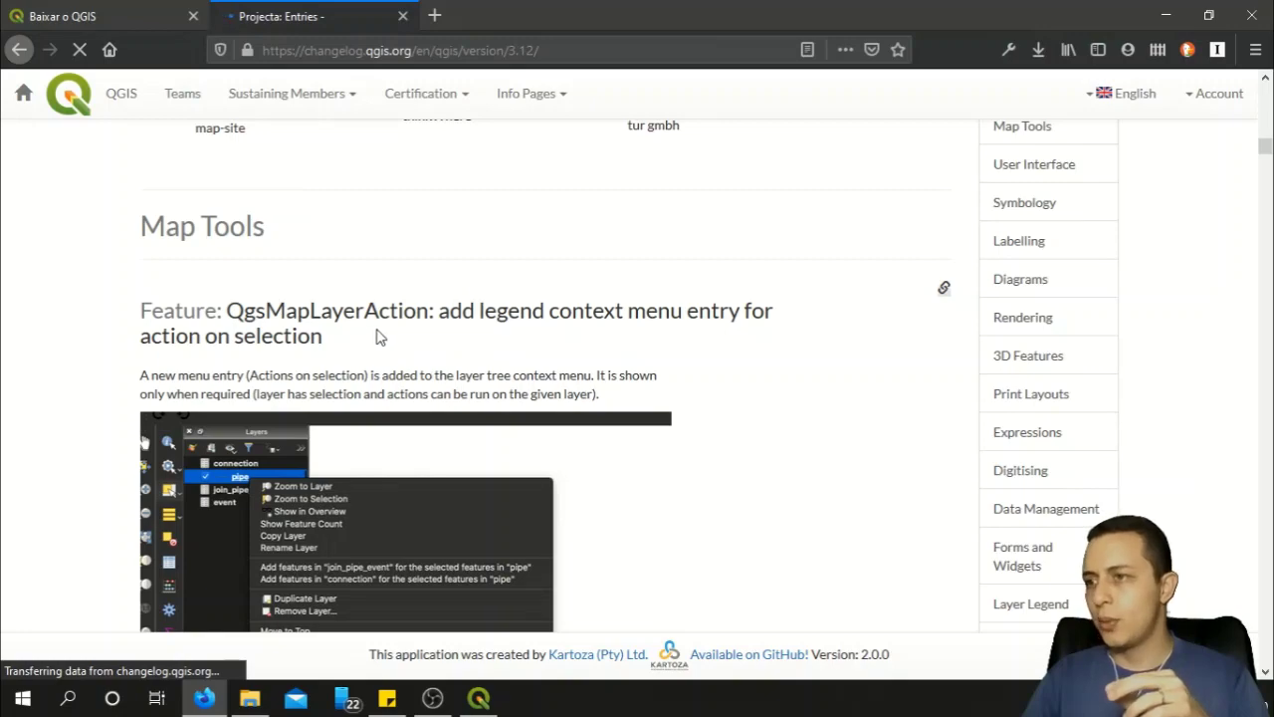
scroll(501, 365, down, 5)
scroll(501, 365, down, 8)
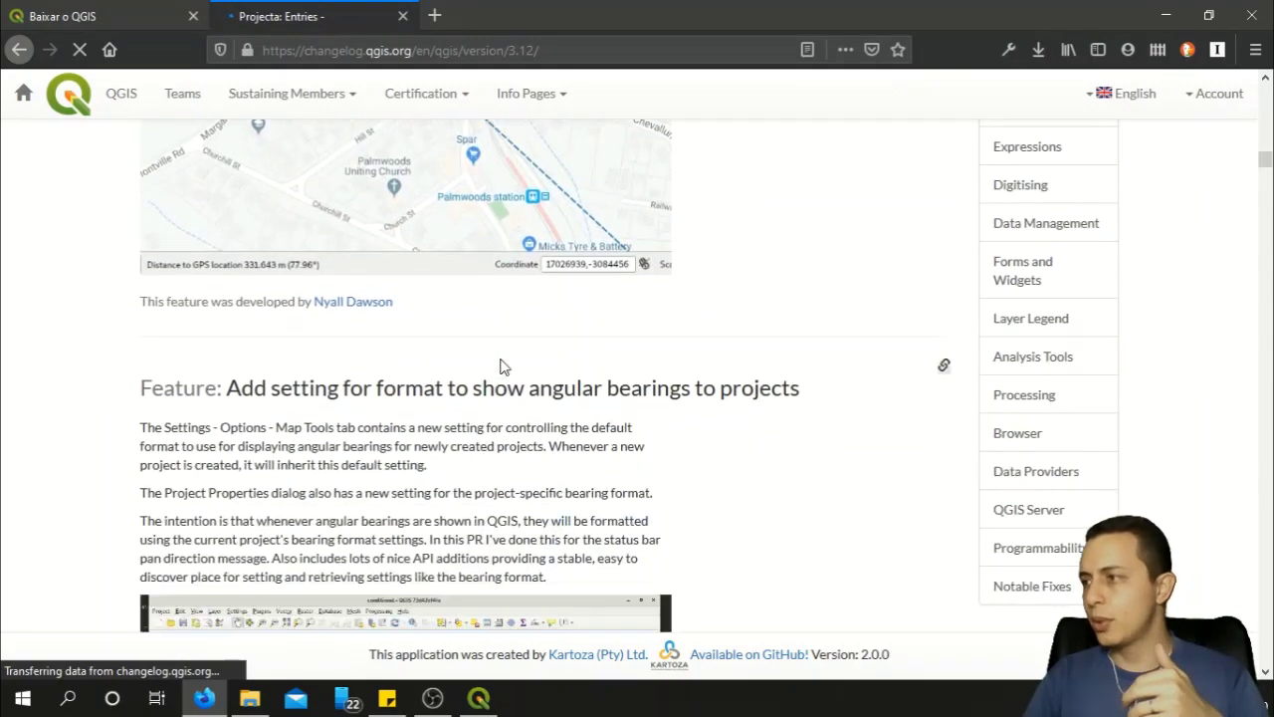
scroll(1051, 353, up, 6)
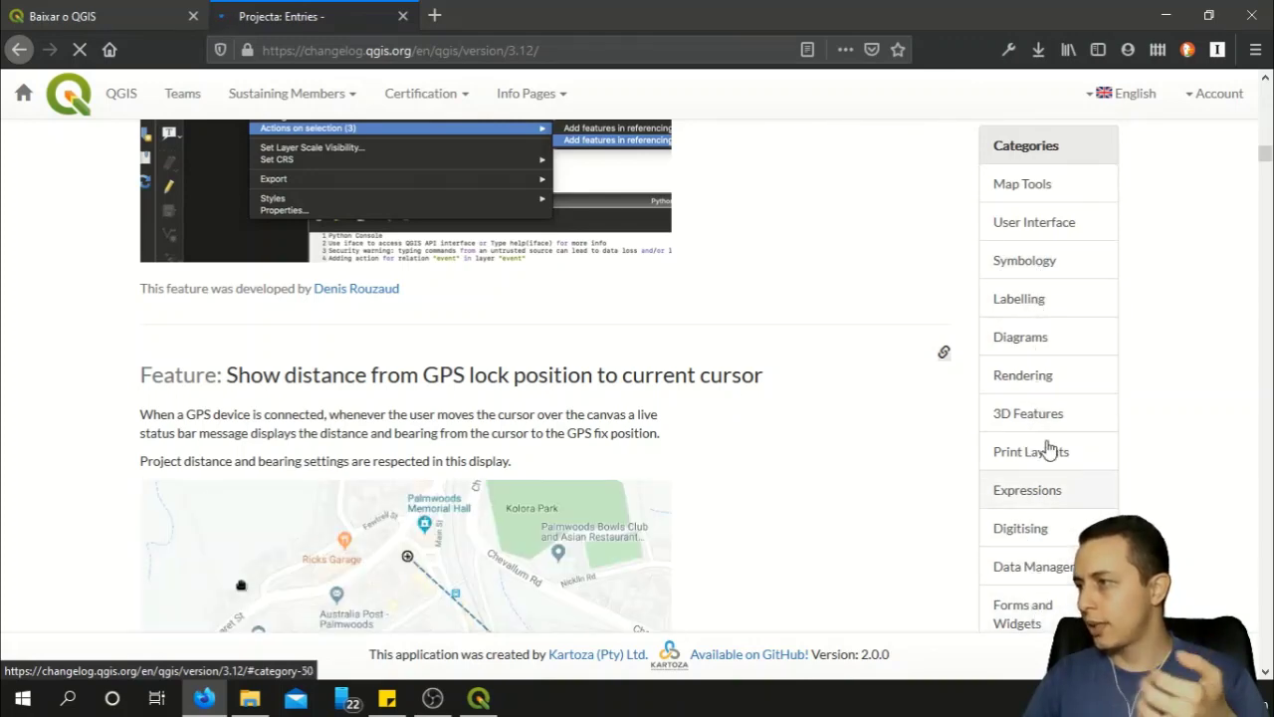
Step: Go to the Symbology category of the changelog and read its features down to the random marker fill symbol layer type
click(1039, 275)
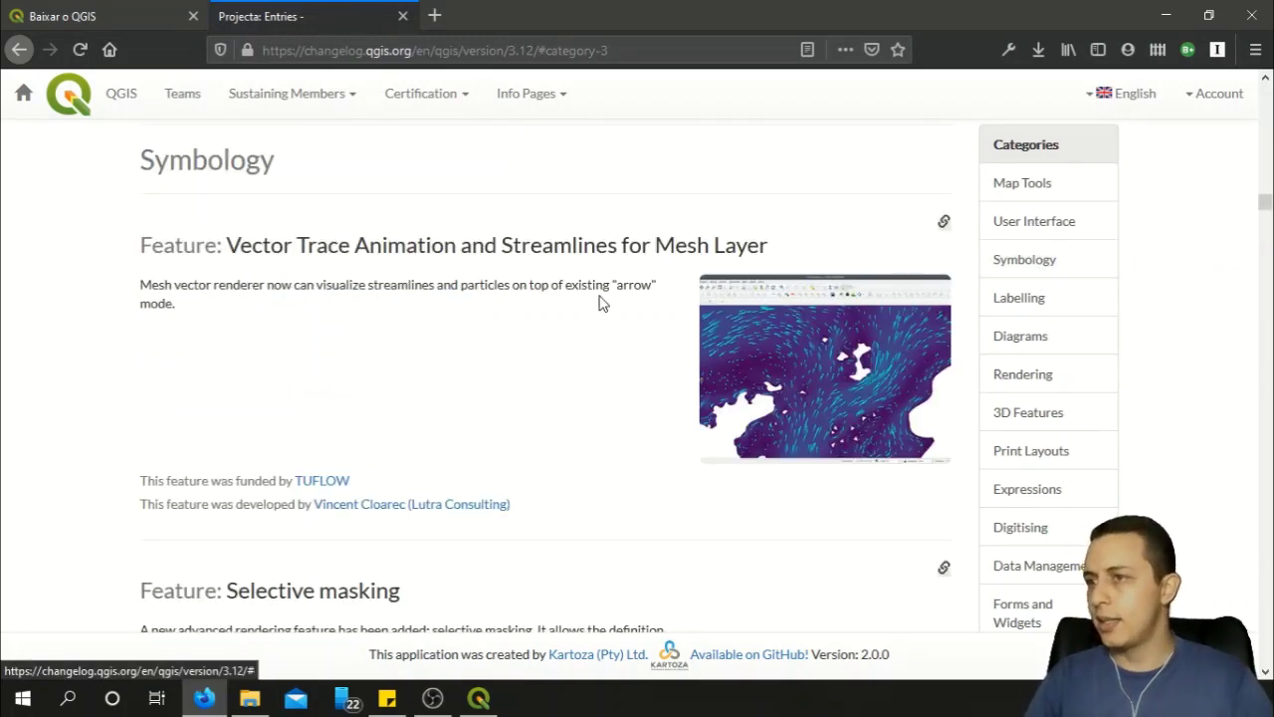
scroll(587, 318, down, 2)
scroll(576, 330, down, 9)
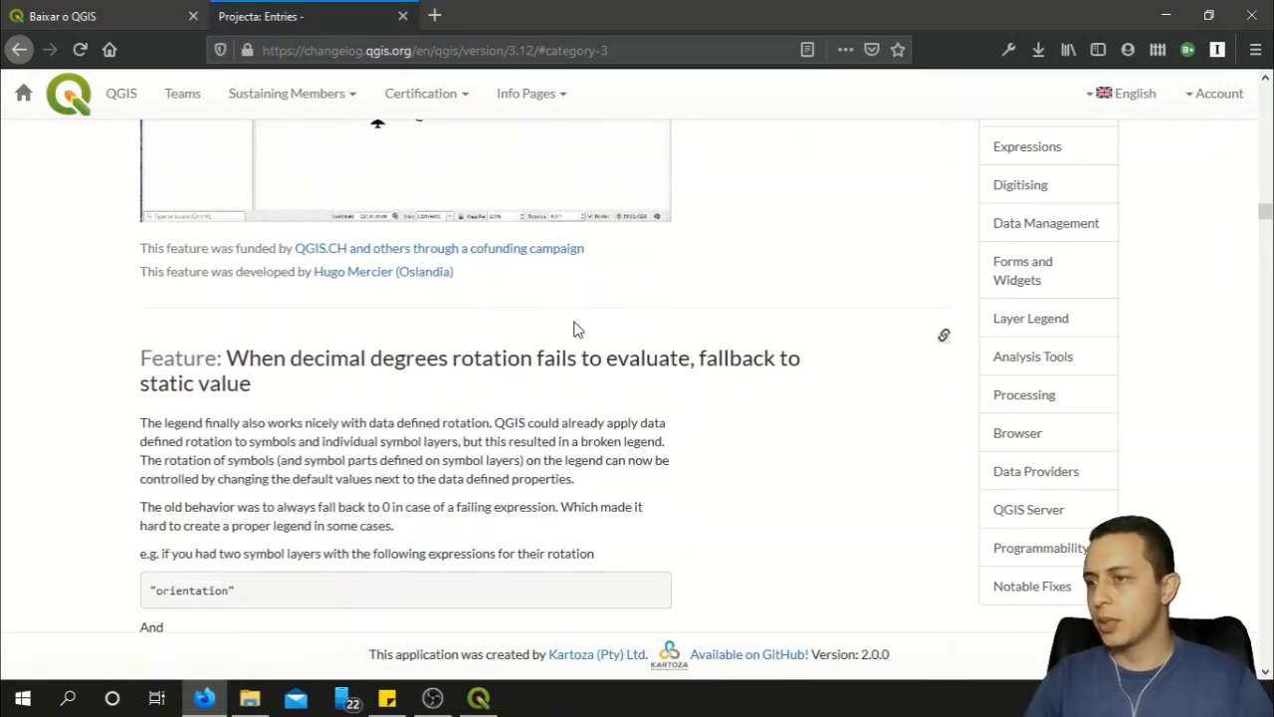
scroll(576, 325, down, 15)
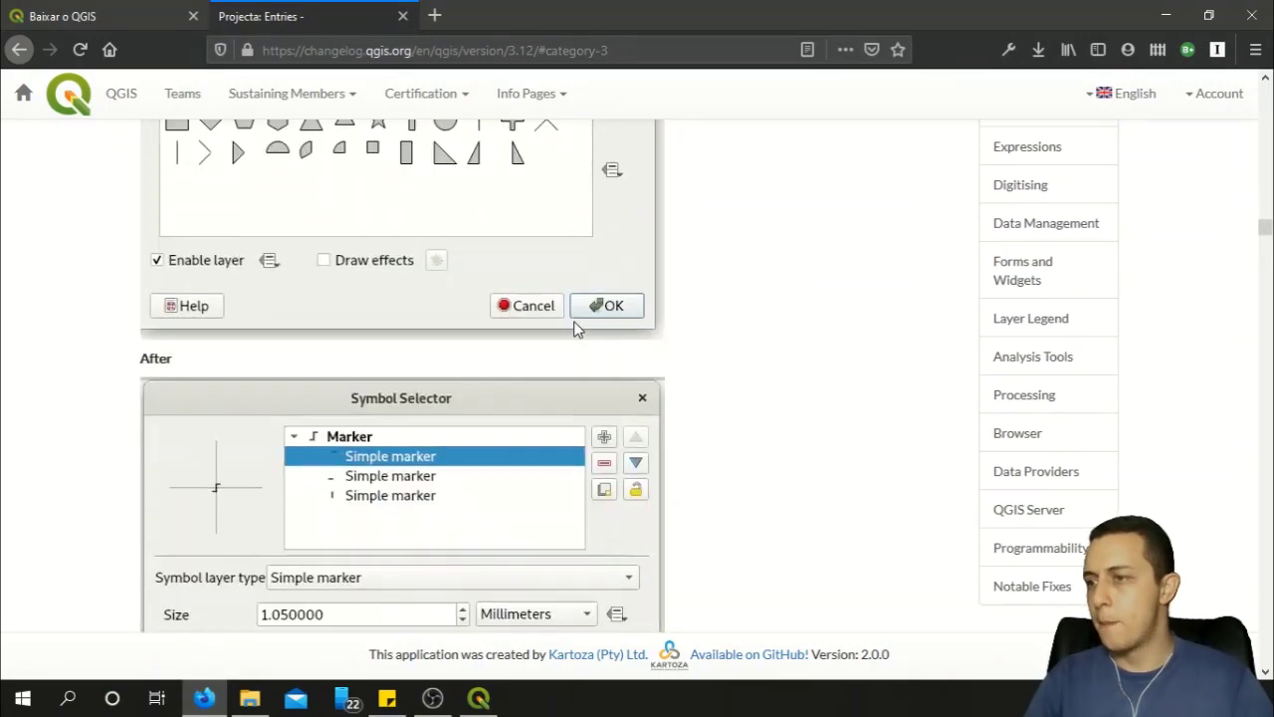
scroll(575, 330, down, 15)
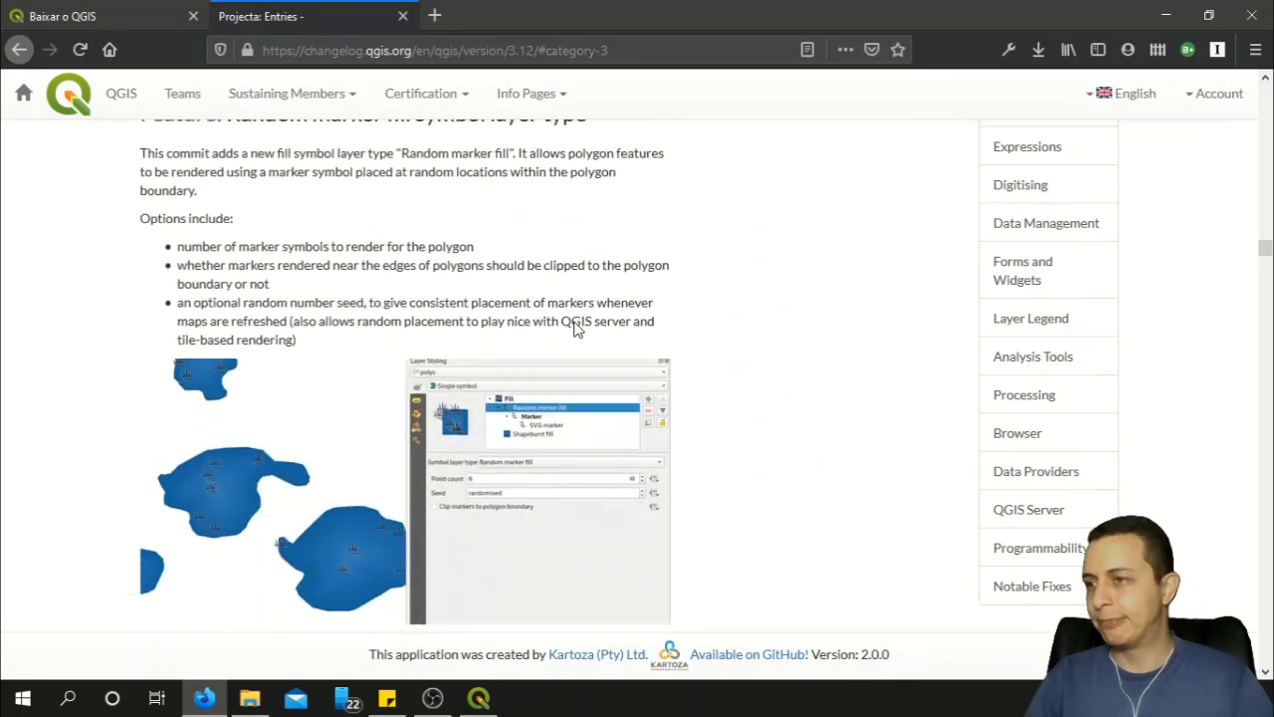
scroll(518, 310, up, 2)
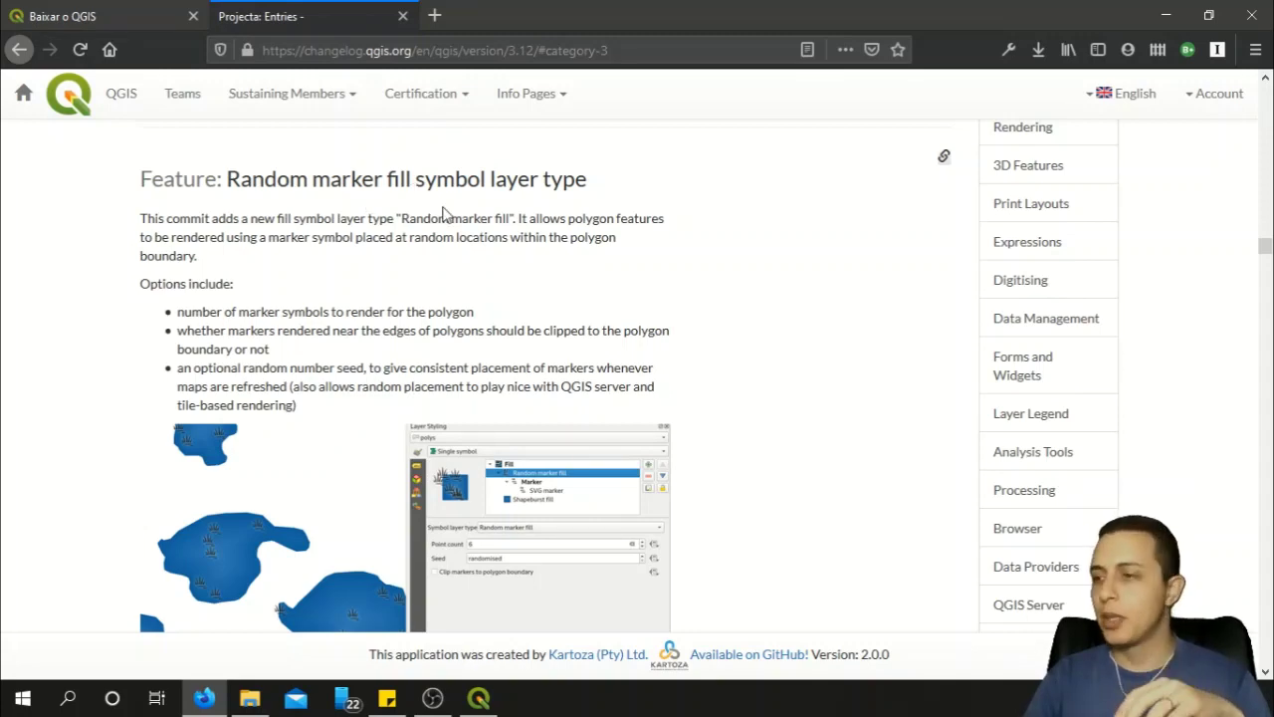
scroll(518, 254, down, 2)
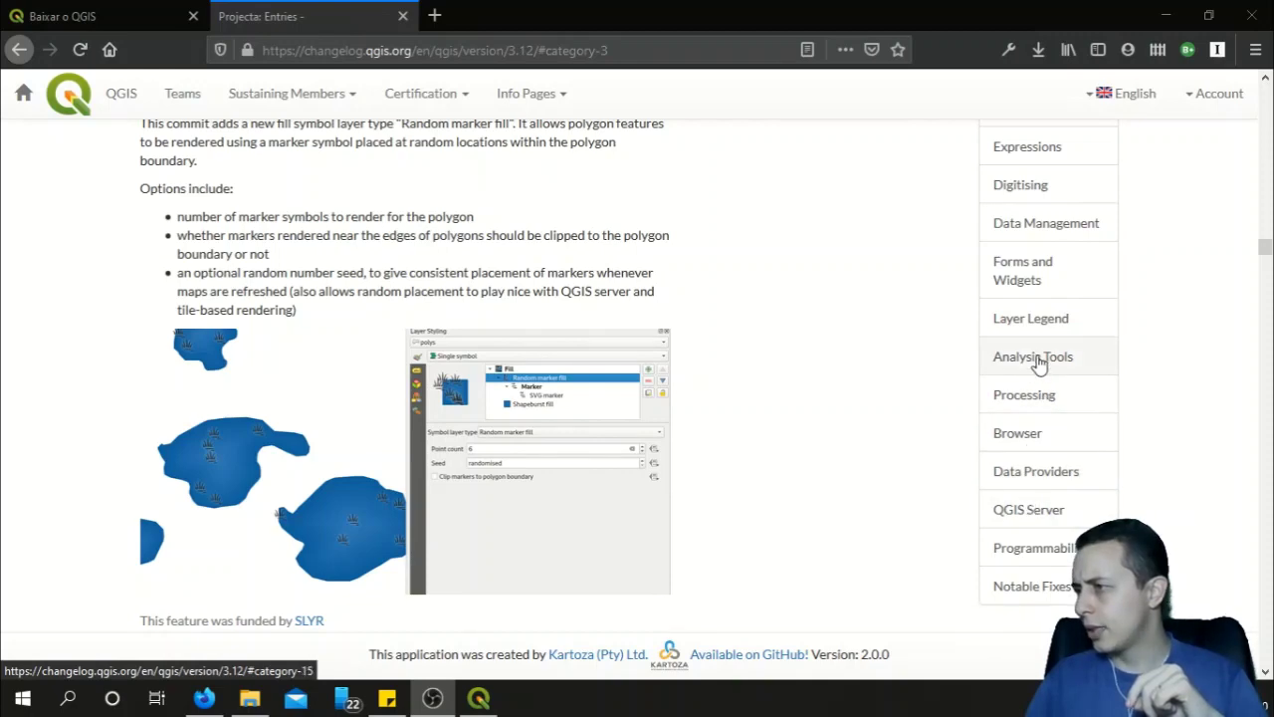
Step: Examine the changelog's Data Management category and the features listed above it, then return to the Symbology view
click(1012, 231)
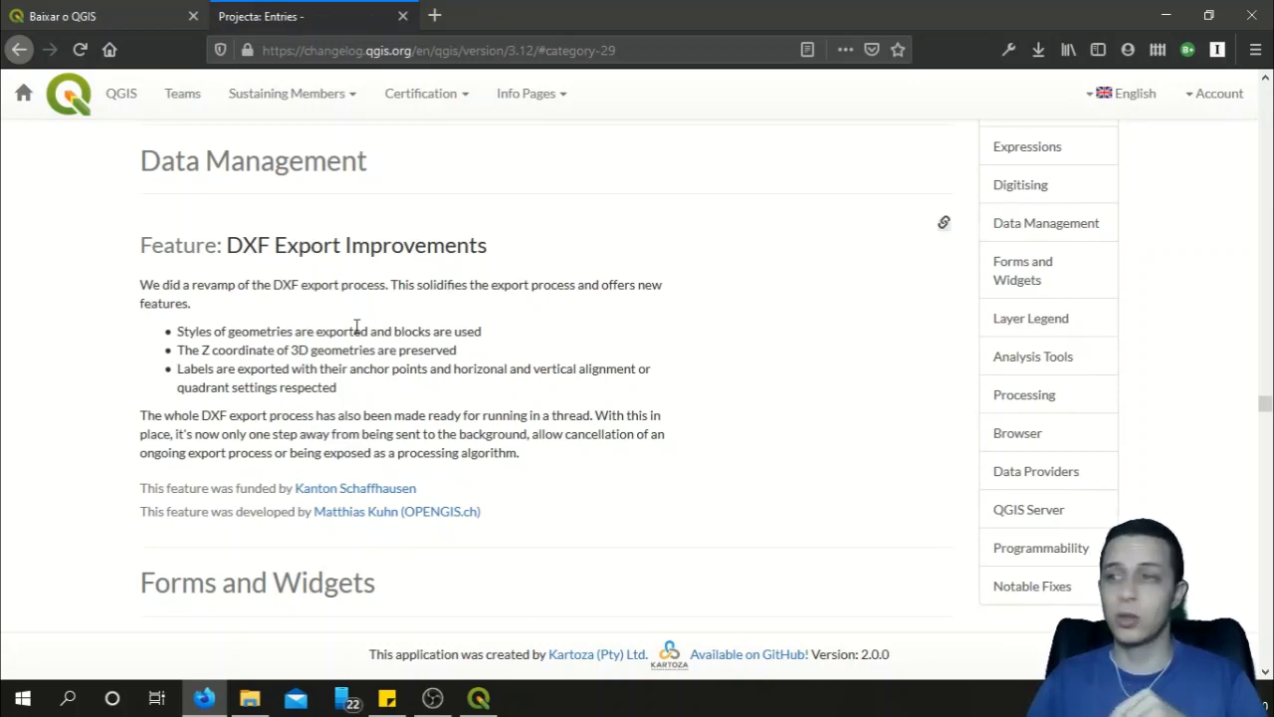
scroll(422, 347, up, 10)
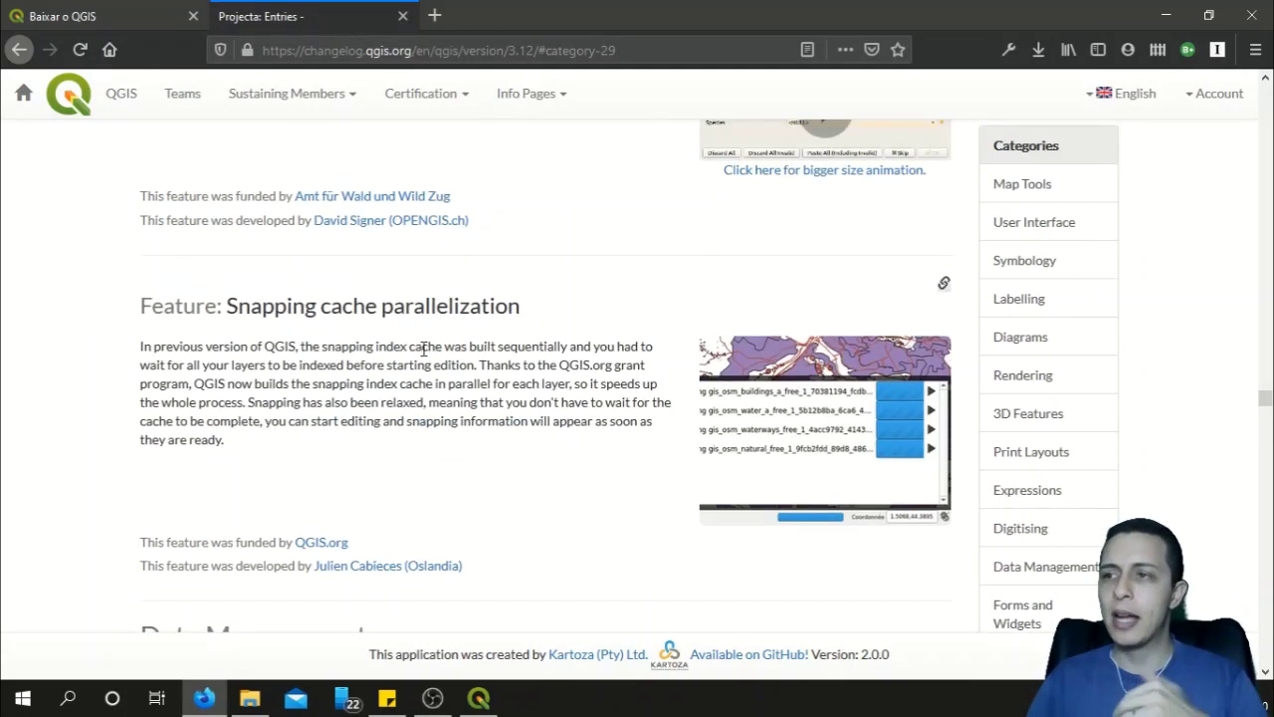
scroll(423, 351, up, 5)
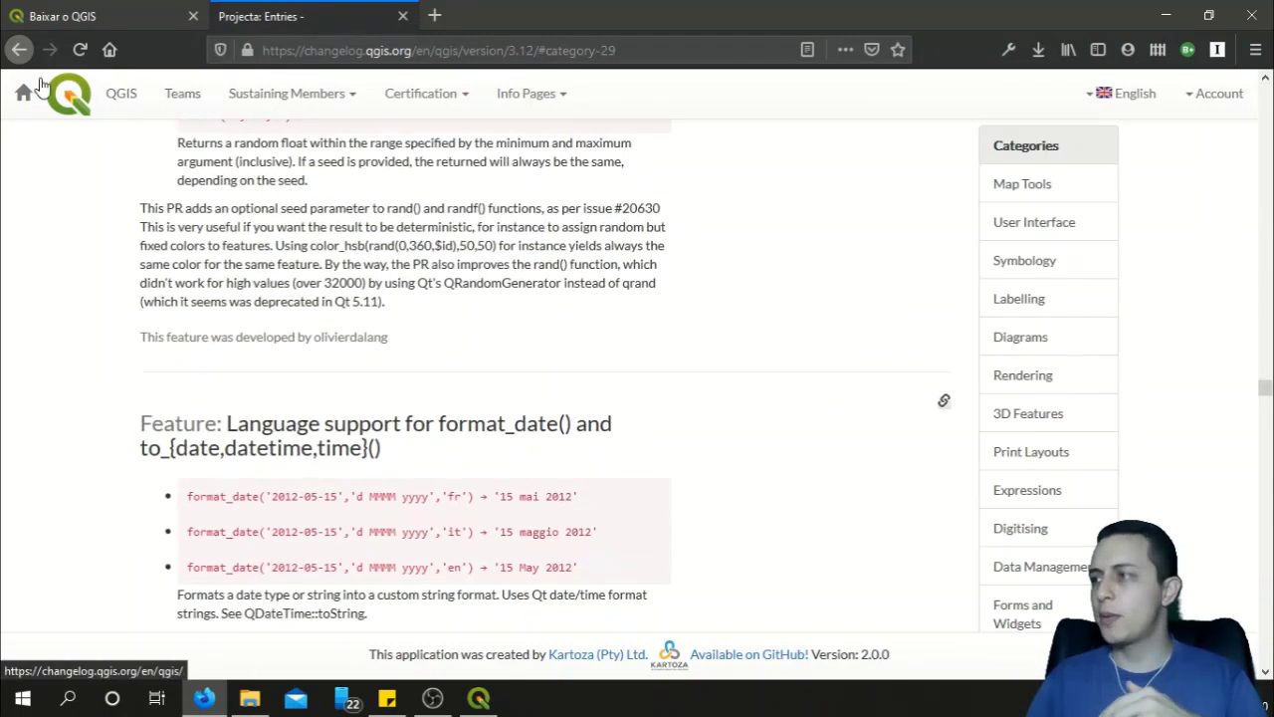
click(20, 50)
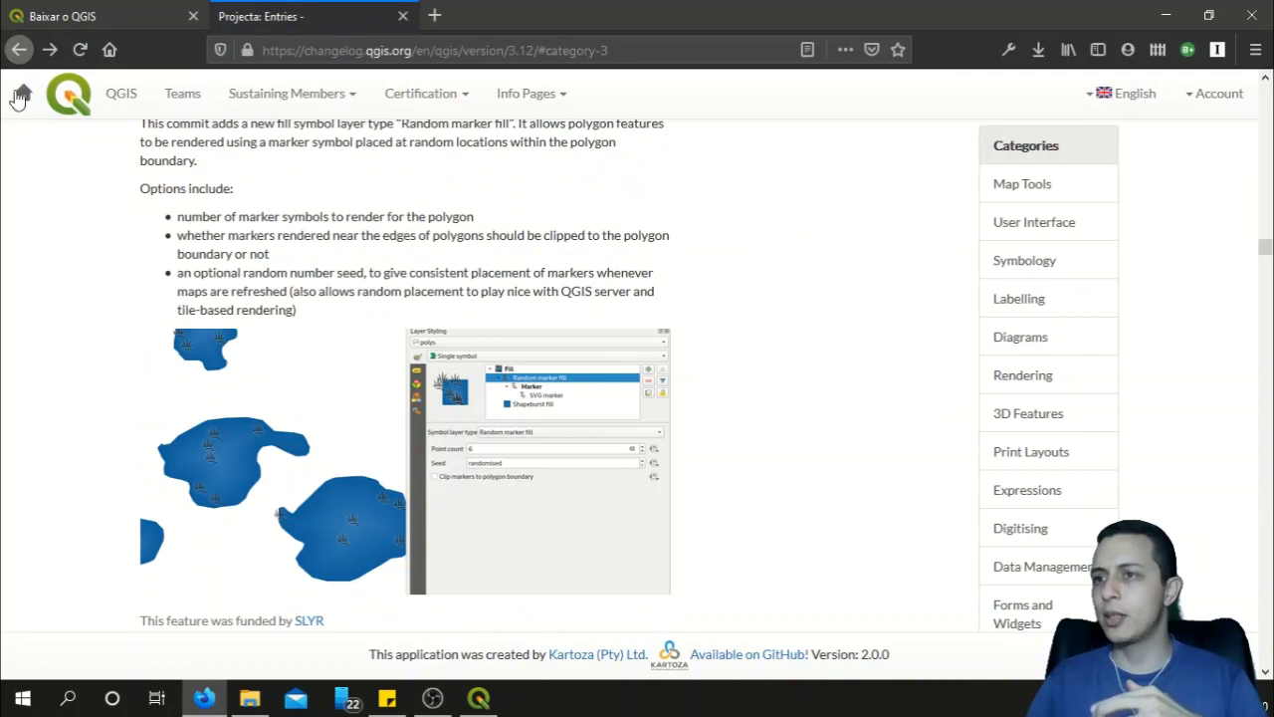
Step: Leave the QGIS 3.12 changelog and return to the table of releases in the Wikipedia article on QGIS
click(20, 55)
click(20, 55)
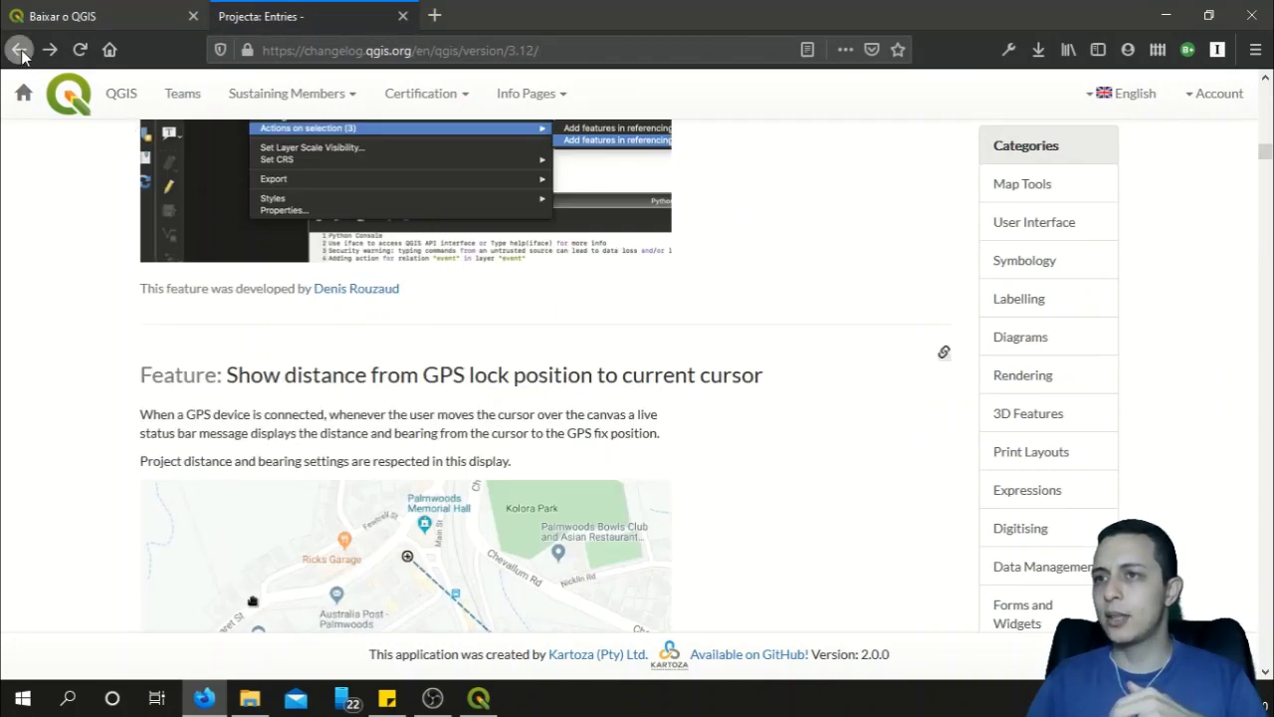
click(18, 50)
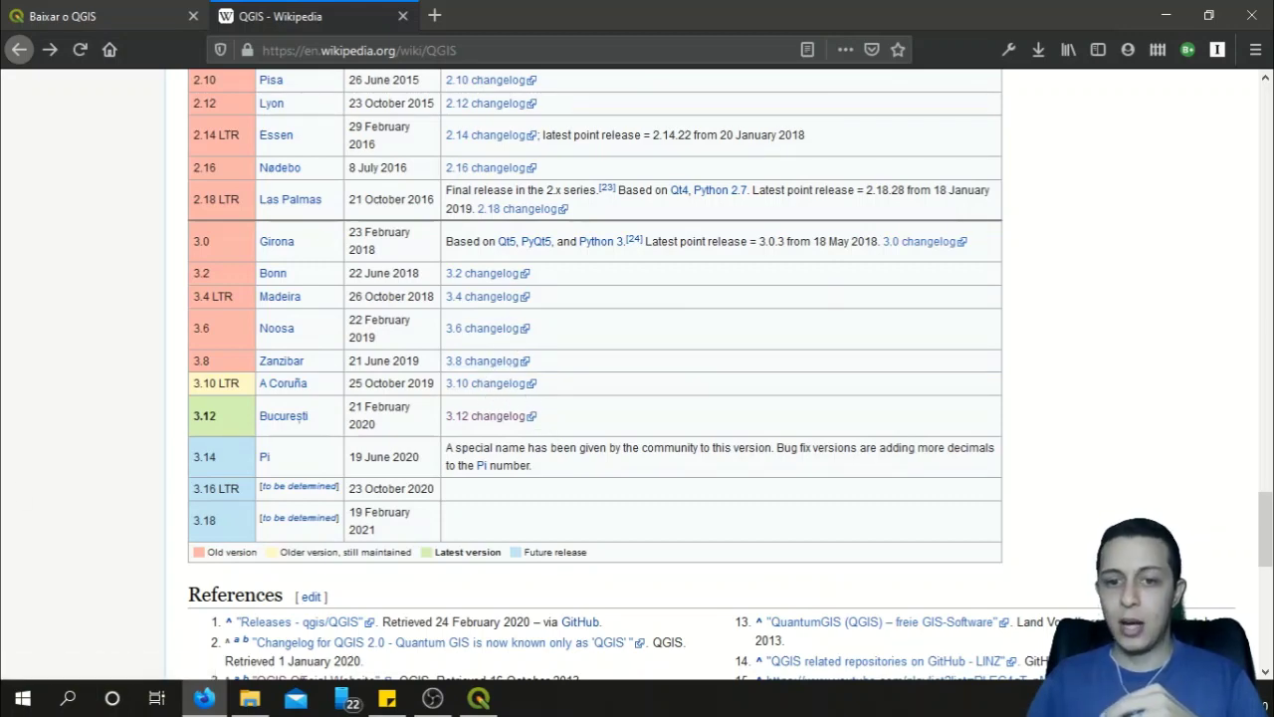
Step: Switch to a new Command Prompt (cmd) and place its window over the middle of the browser page
key(alt+Tab)
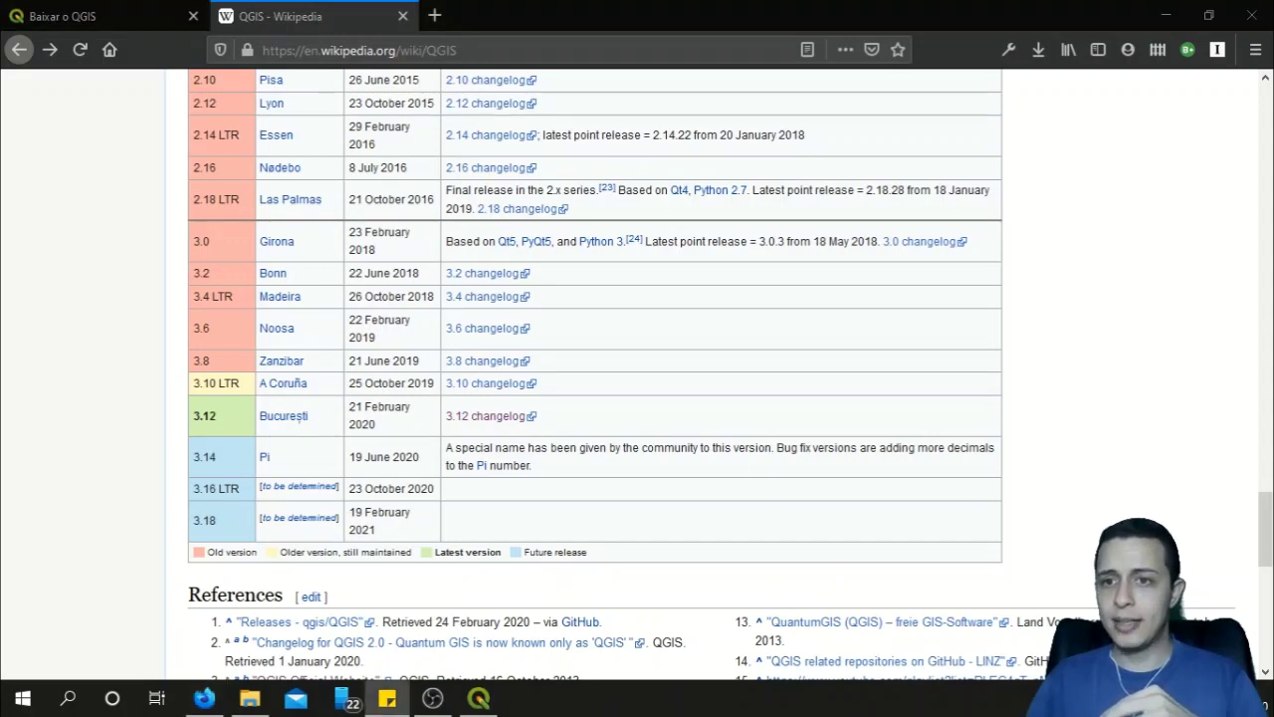
click(478, 701)
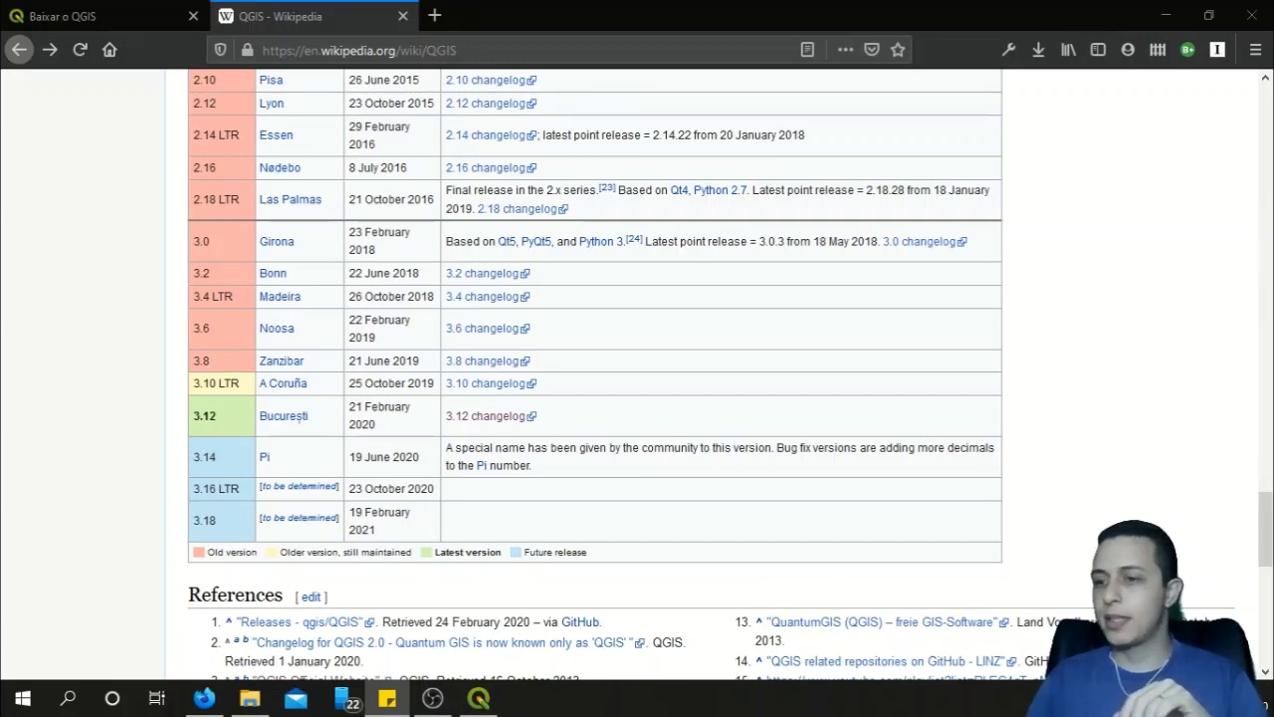
click(38, 699)
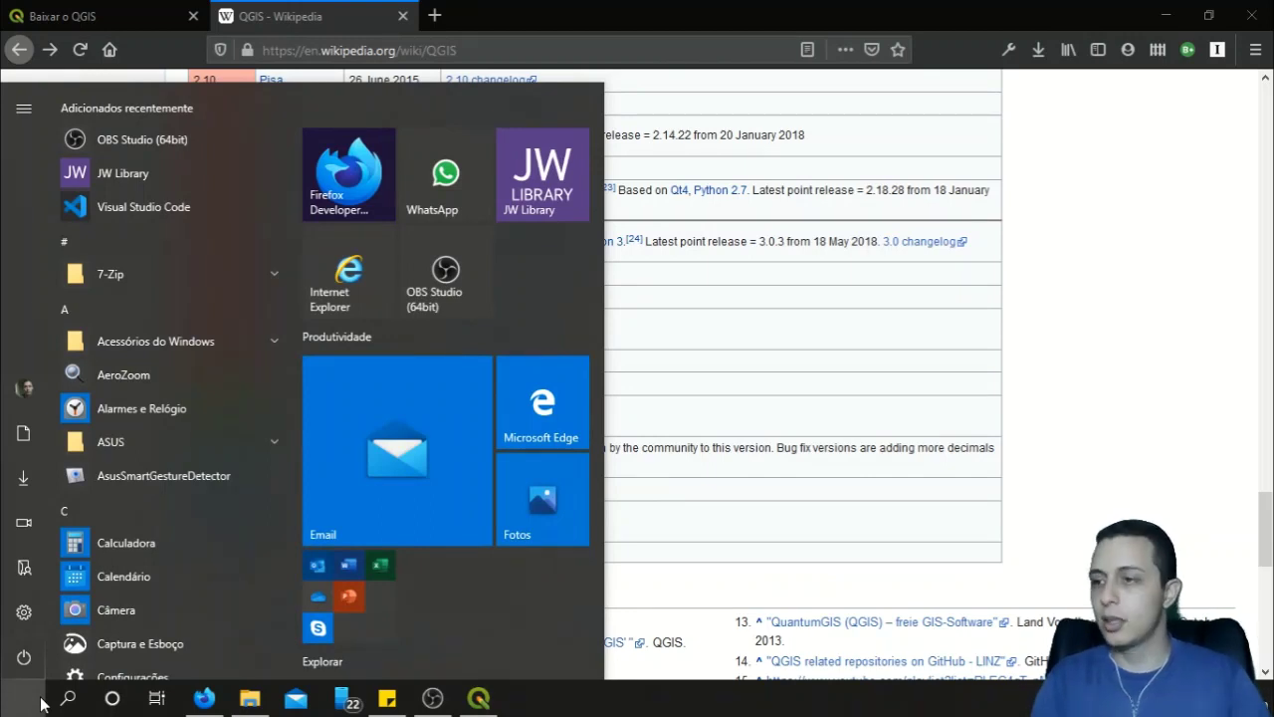
text(cmd)
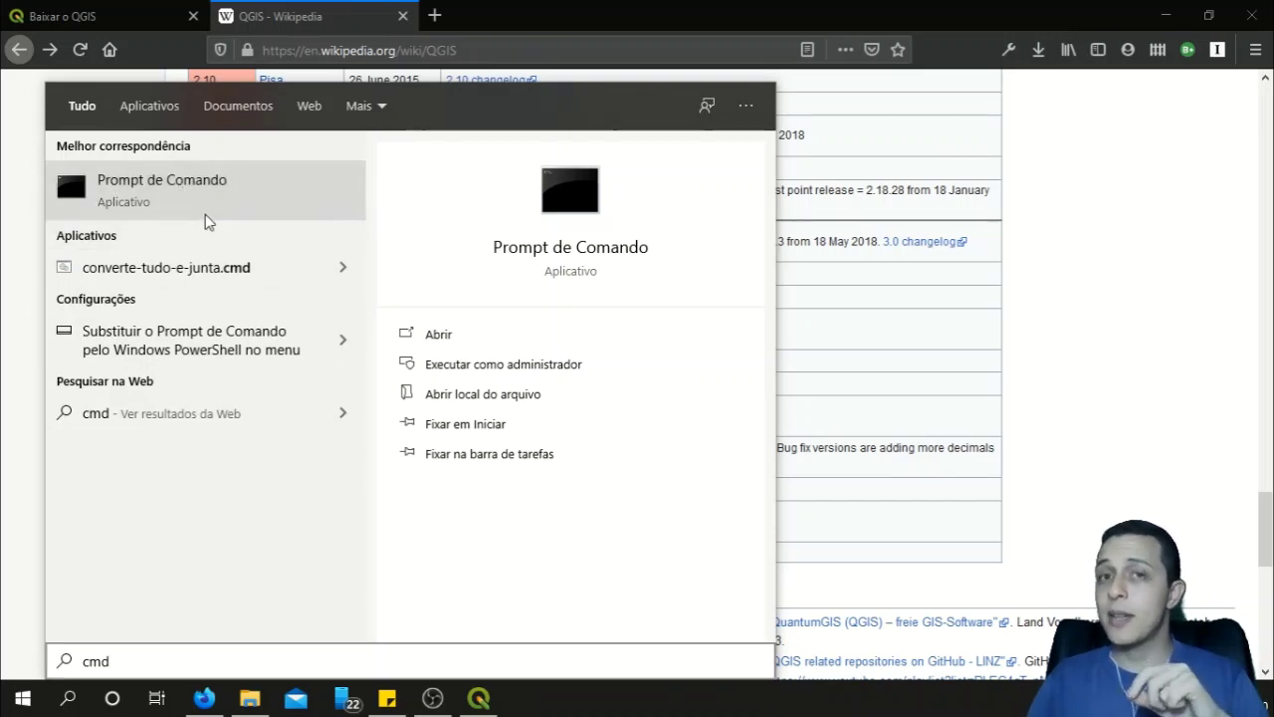
key(Return)
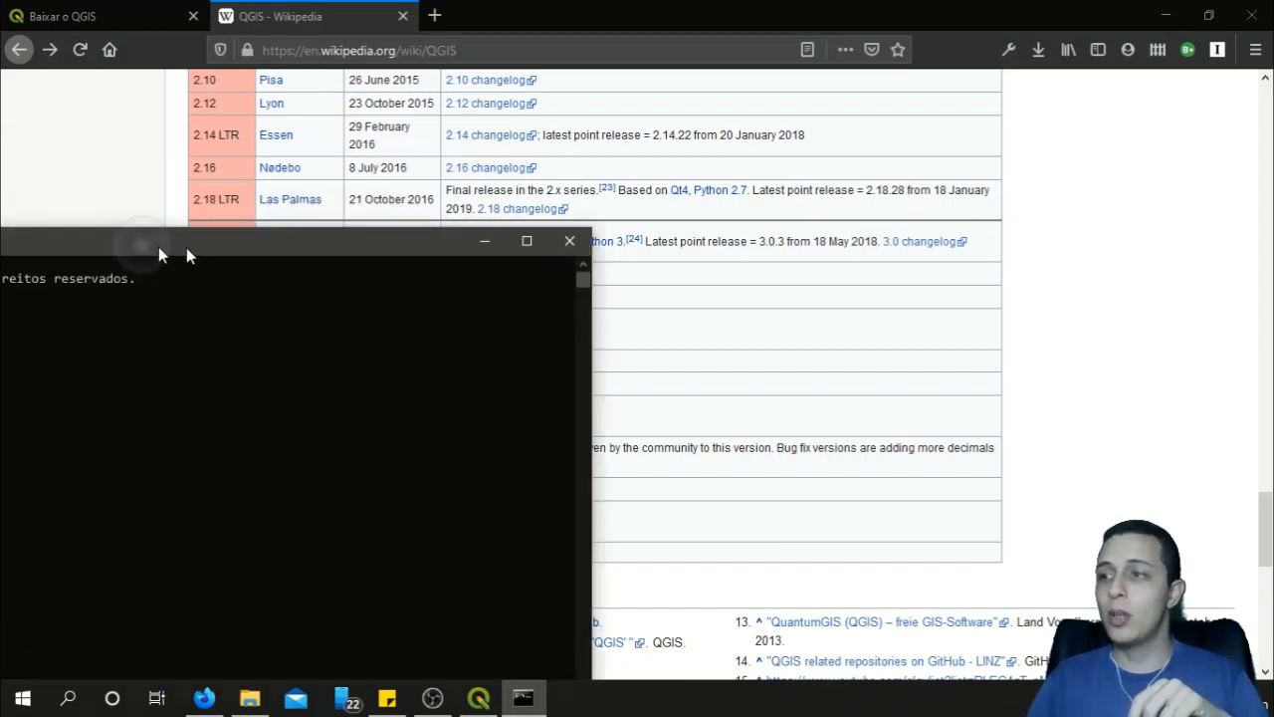
drag(185, 249, 640, 151)
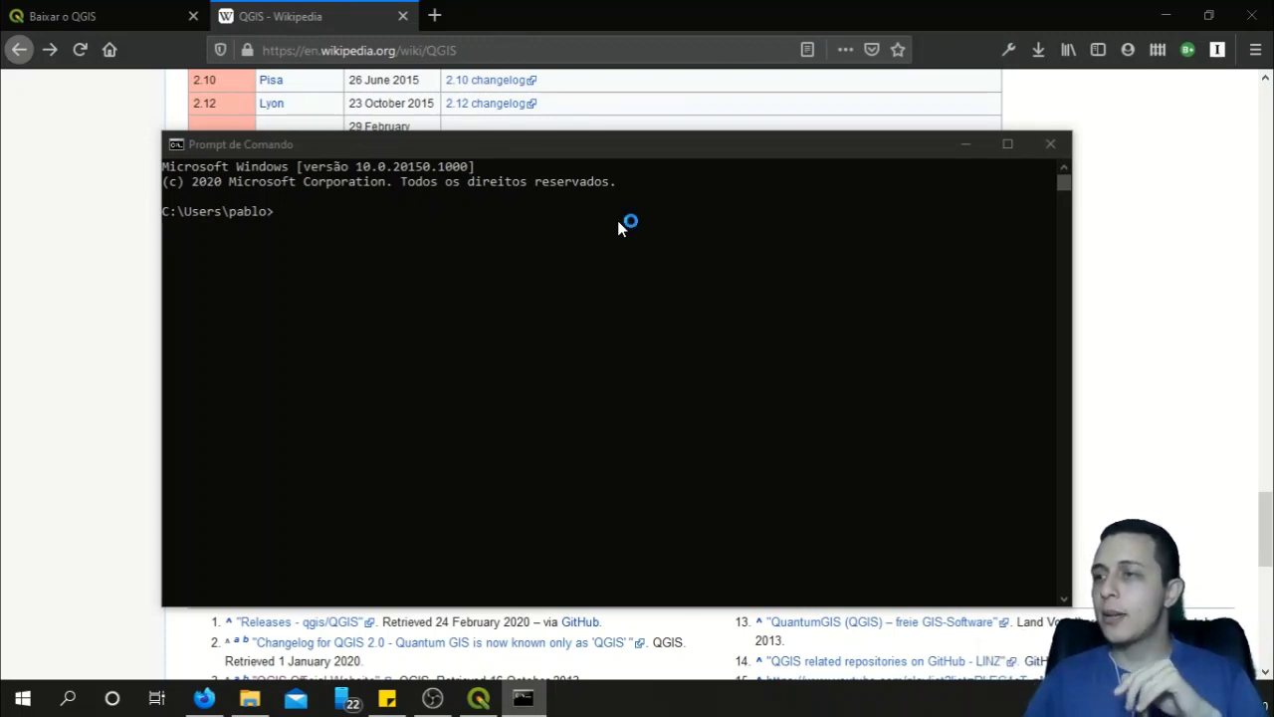
mouse_move(605, 147)
mouse_down()
mouse_move(624, 141)
mouse_move(623, 152)
mouse_up()
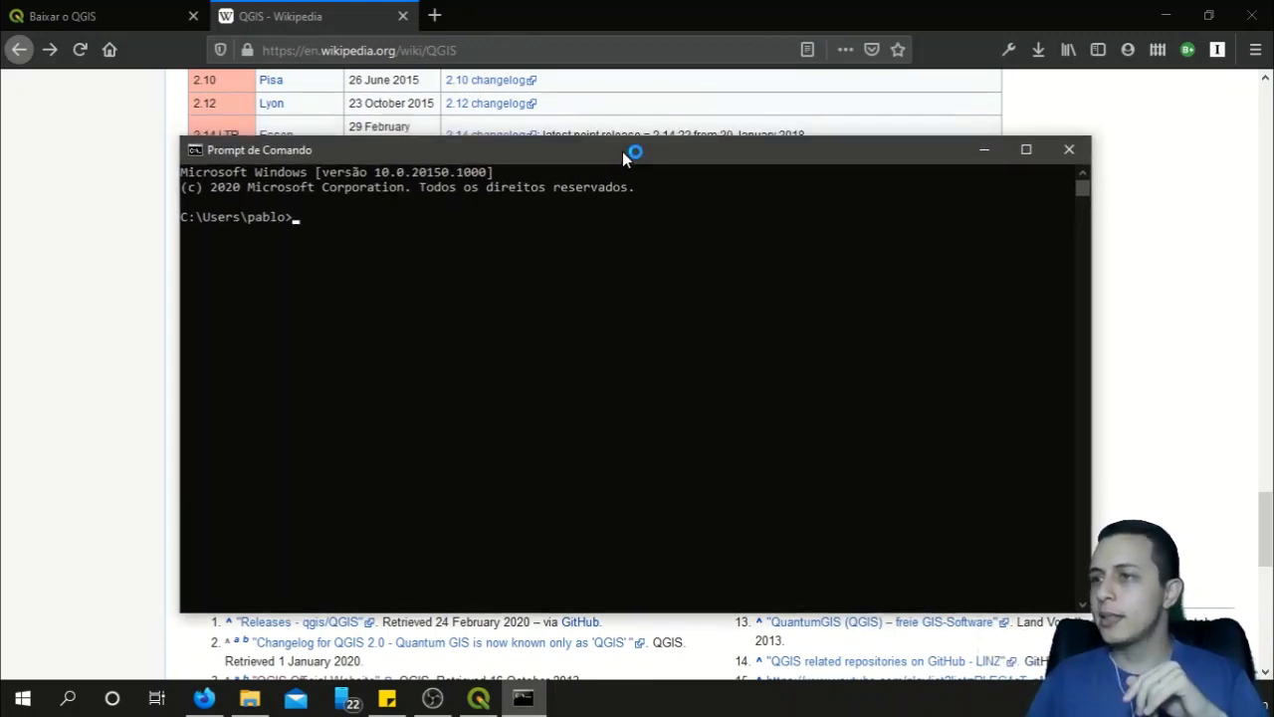
Step: Run winget without arguments to view its available commands and options, and clear the console with cls
click(430, 247)
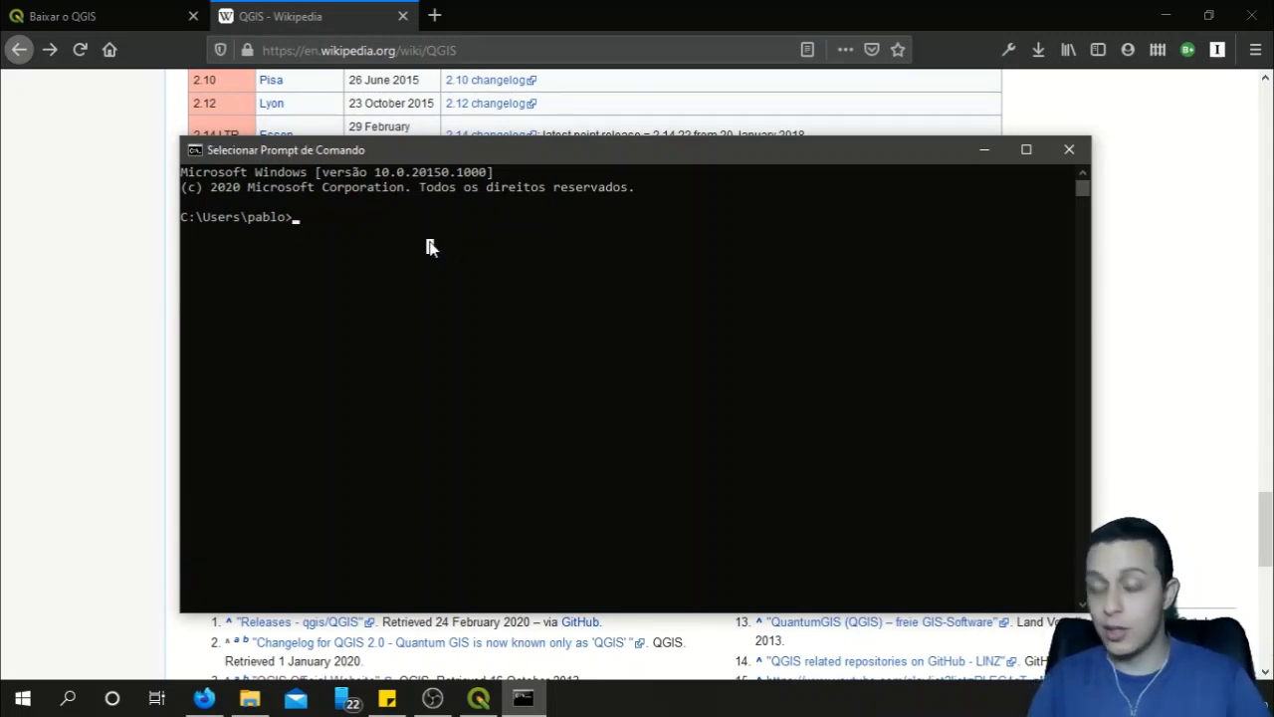
key(Escape)
text(winget)
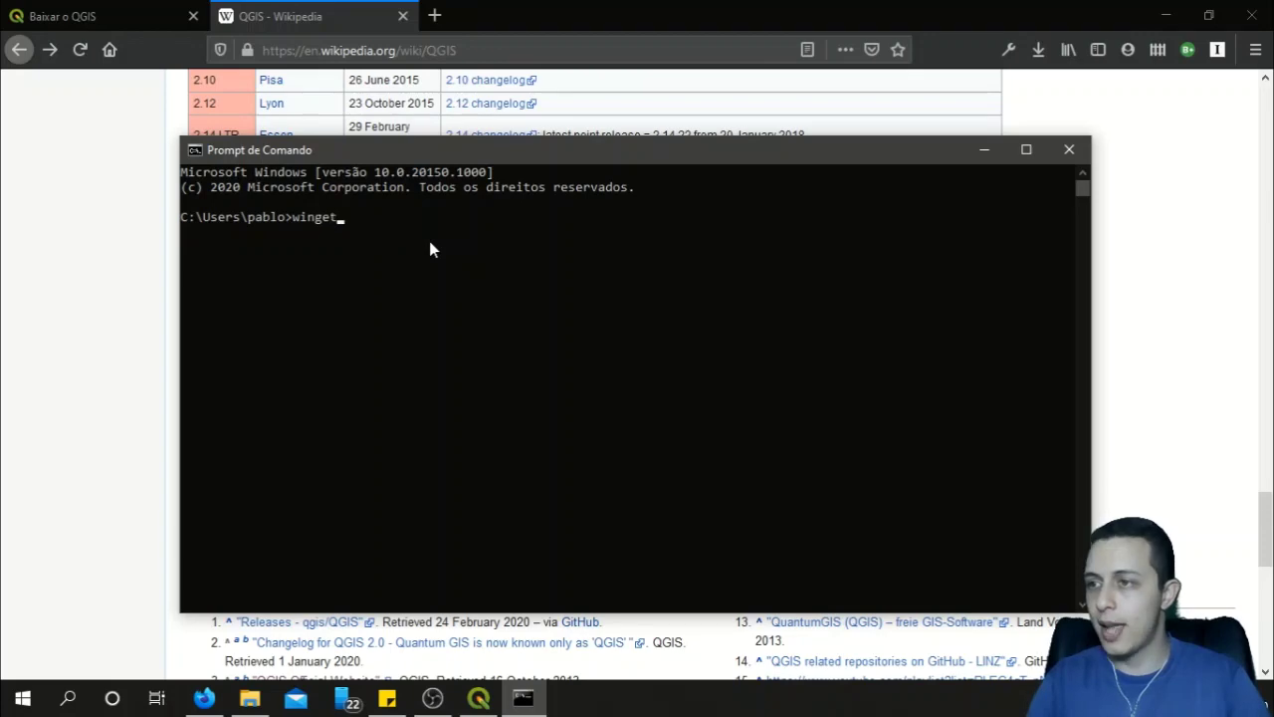
key(Return)
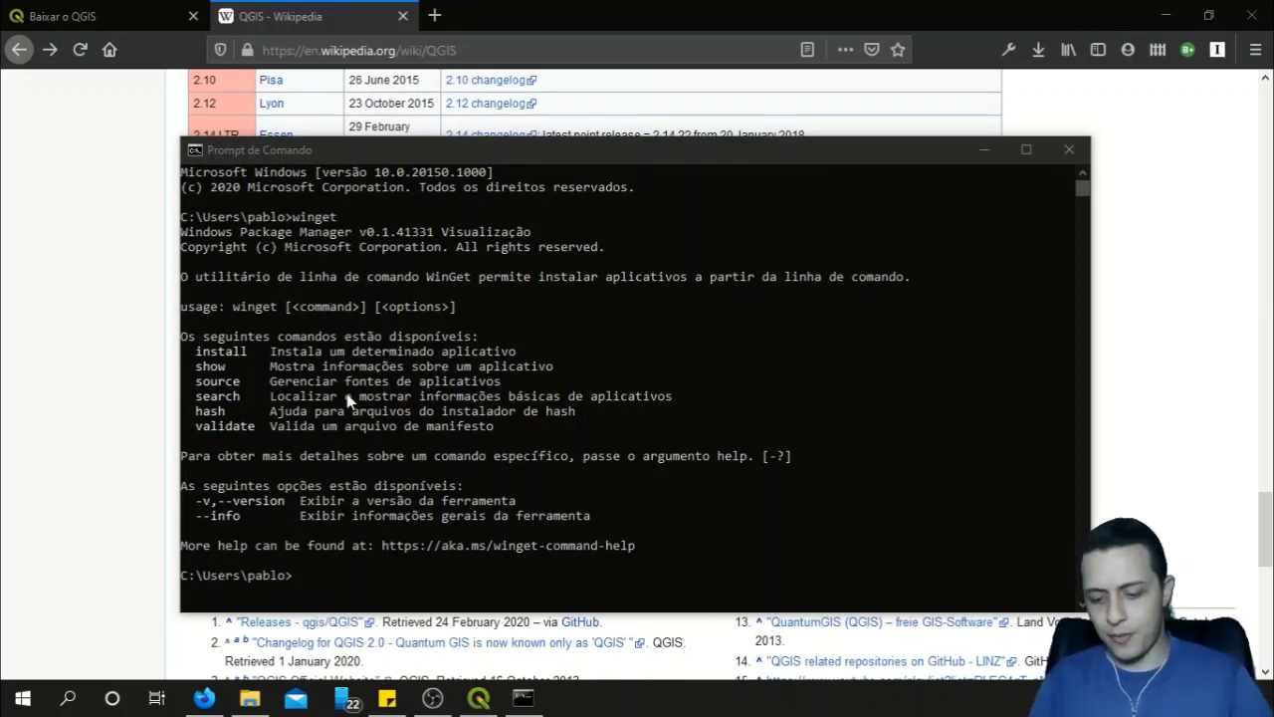
click(362, 569)
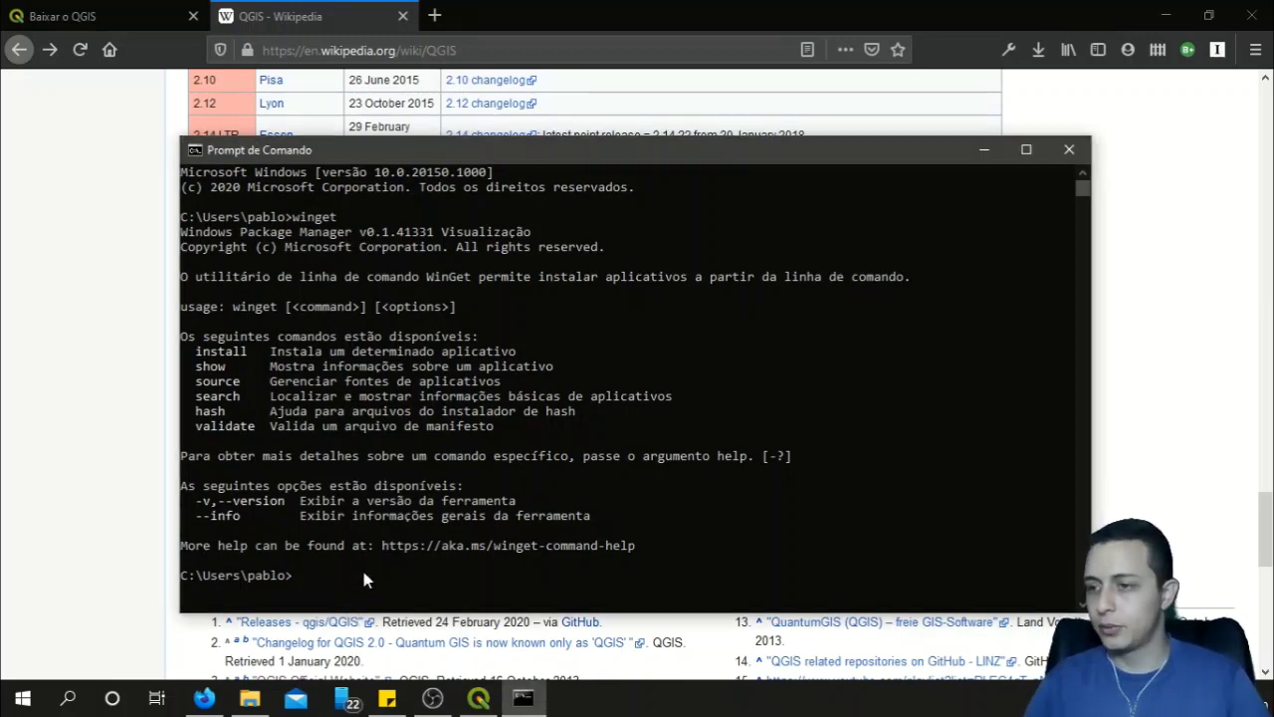
text(cls)
key(Return)
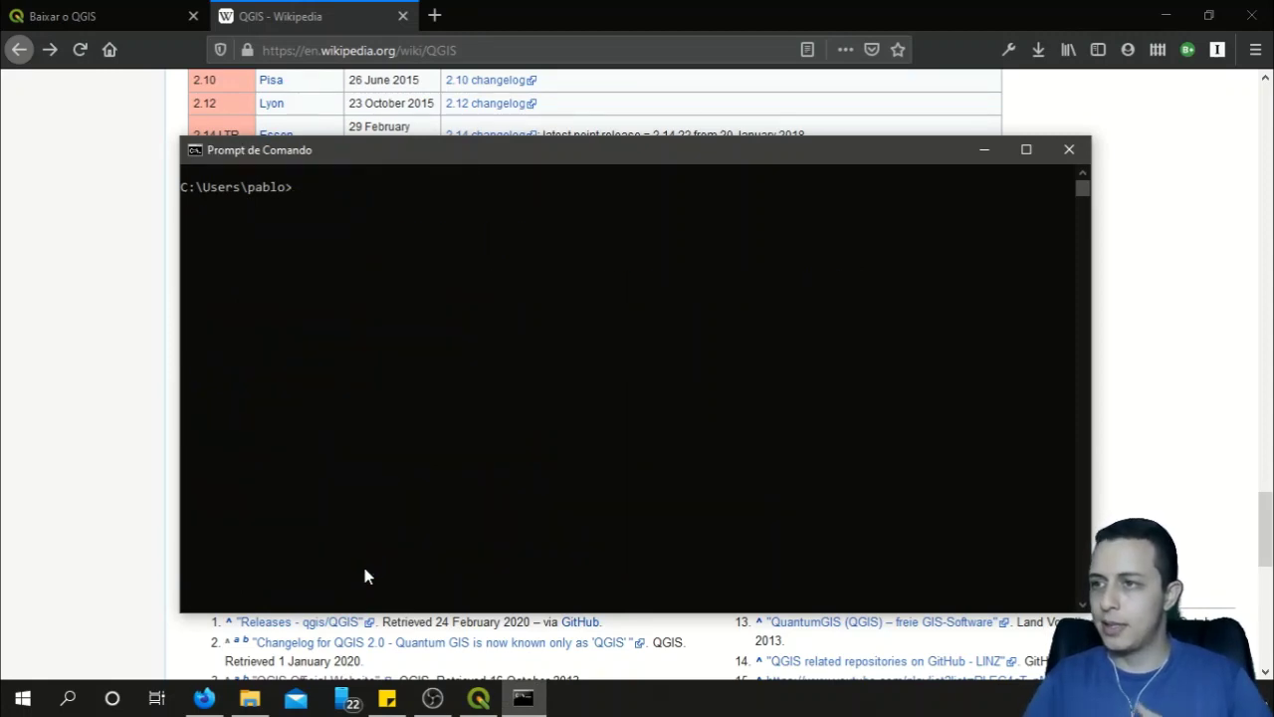
Step: Display the winget command and option overview again in the cleared console
text(w)
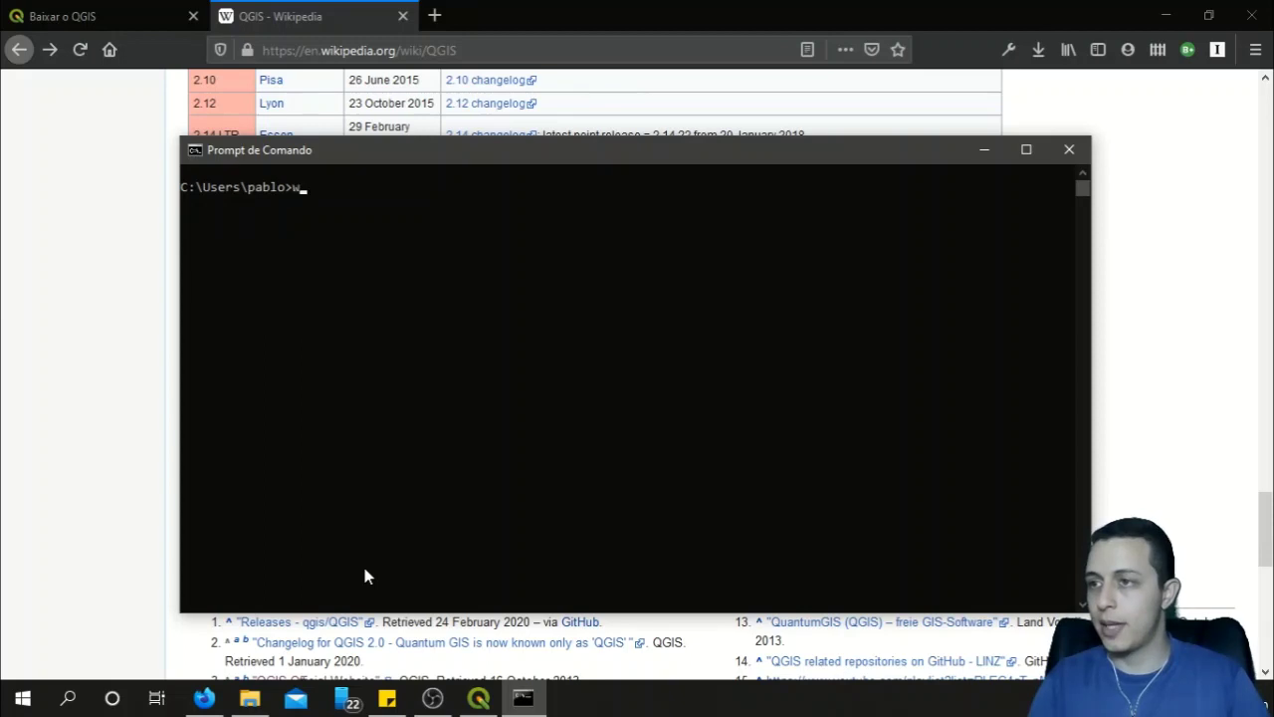
text(ingets)
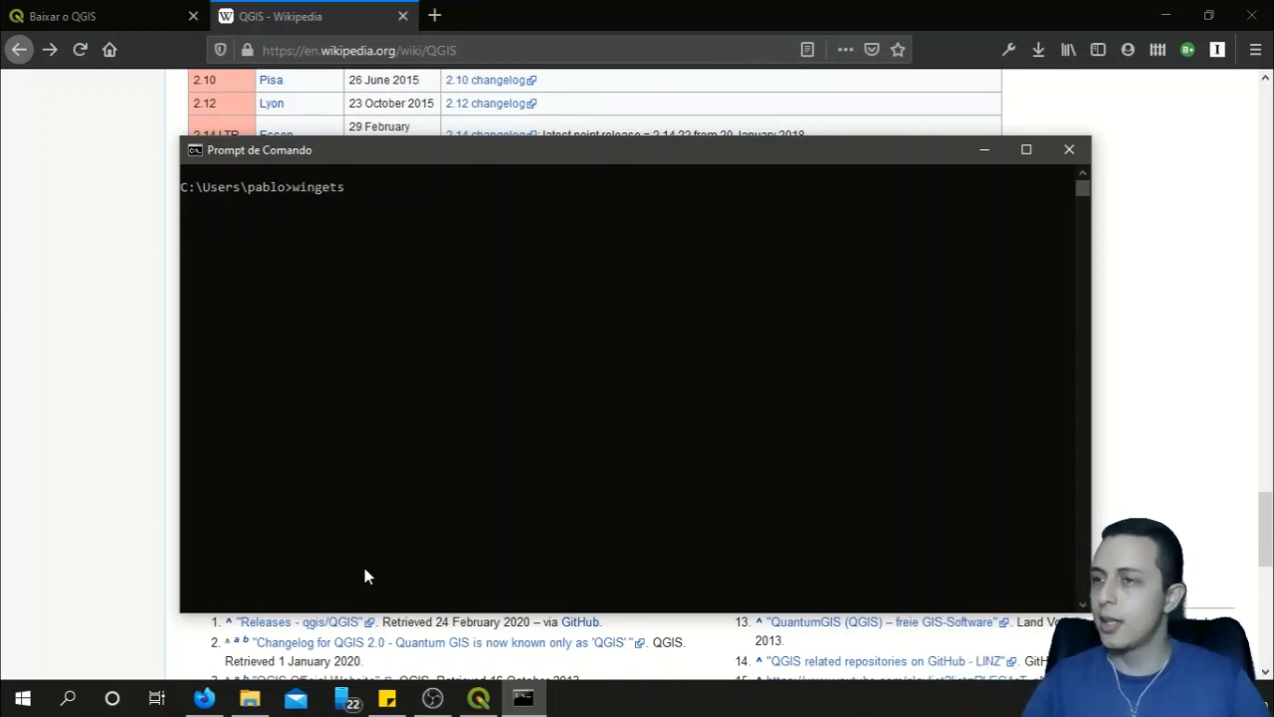
key(Return)
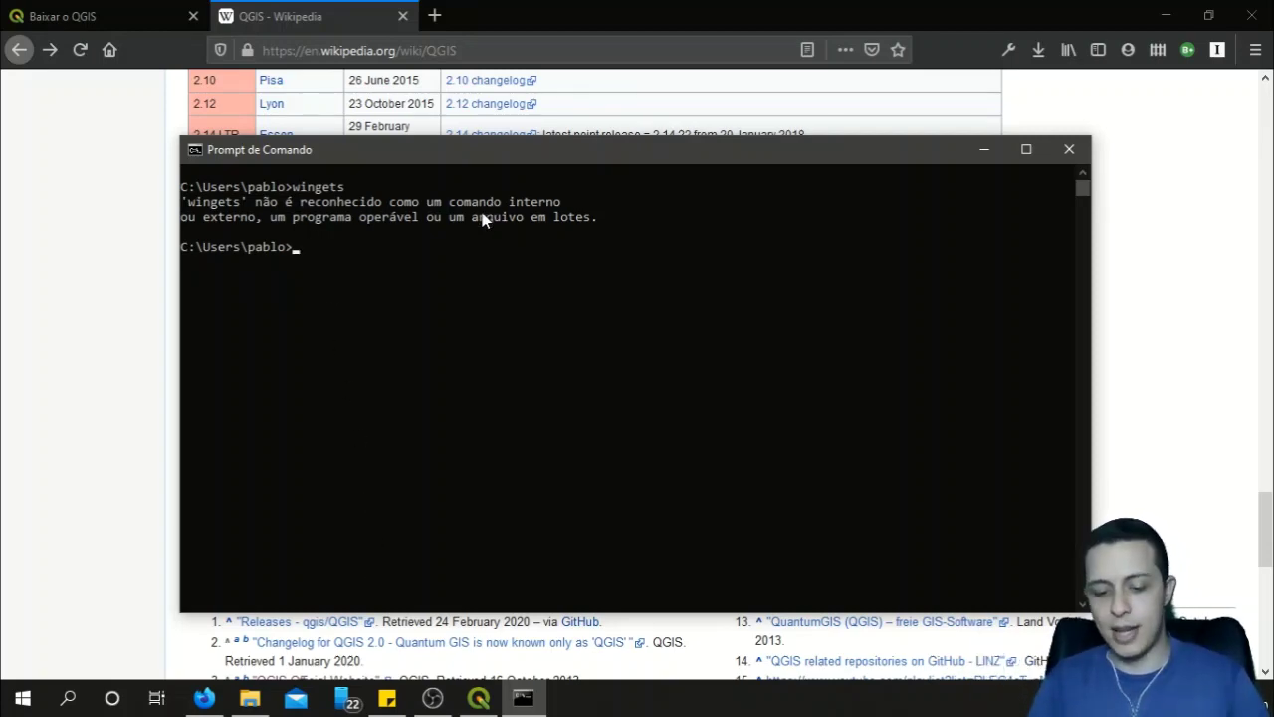
text(winget)
key(Return)
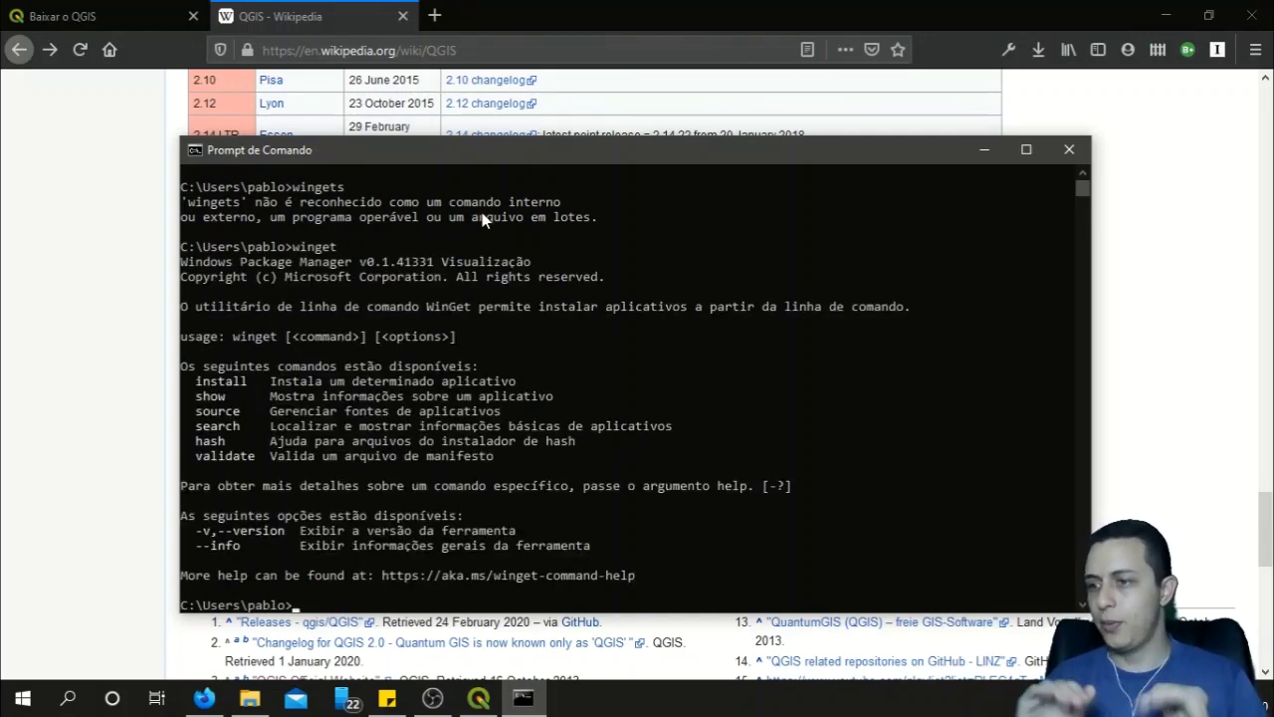
Step: Search the winget packages for qgis and examine the IDs of the regular and LTR packages
text(wing)
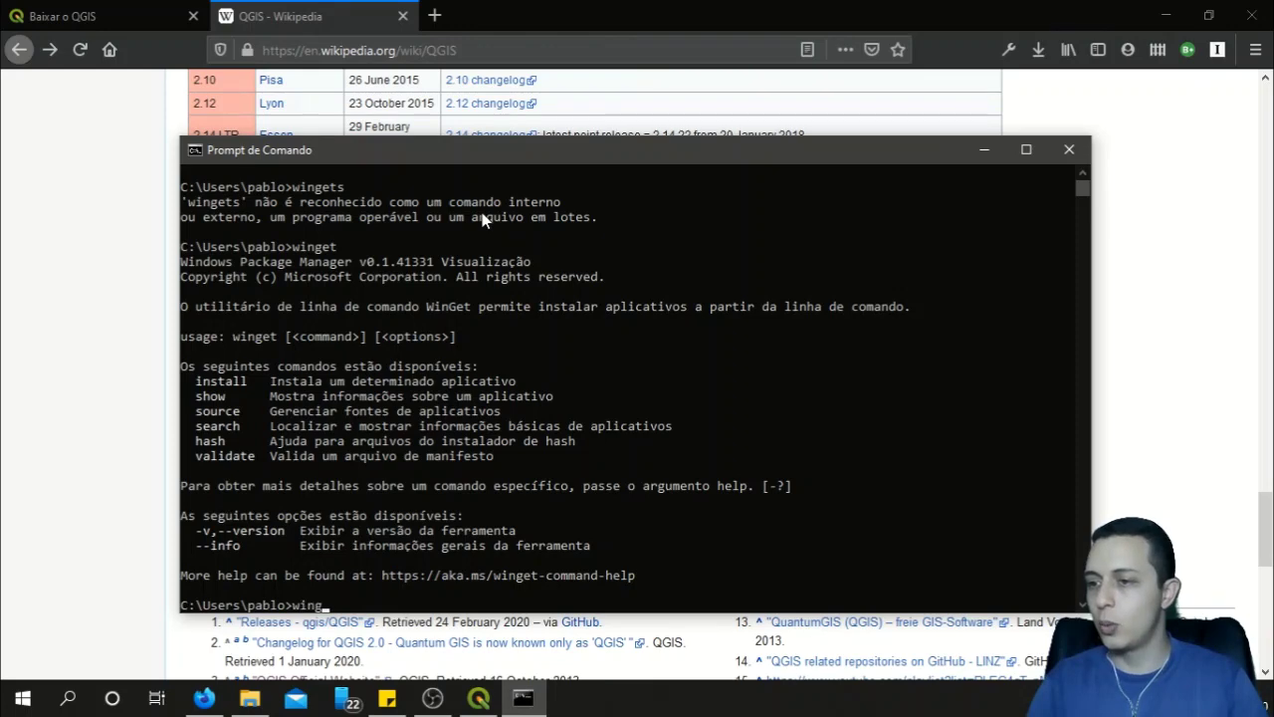
text(et sear)
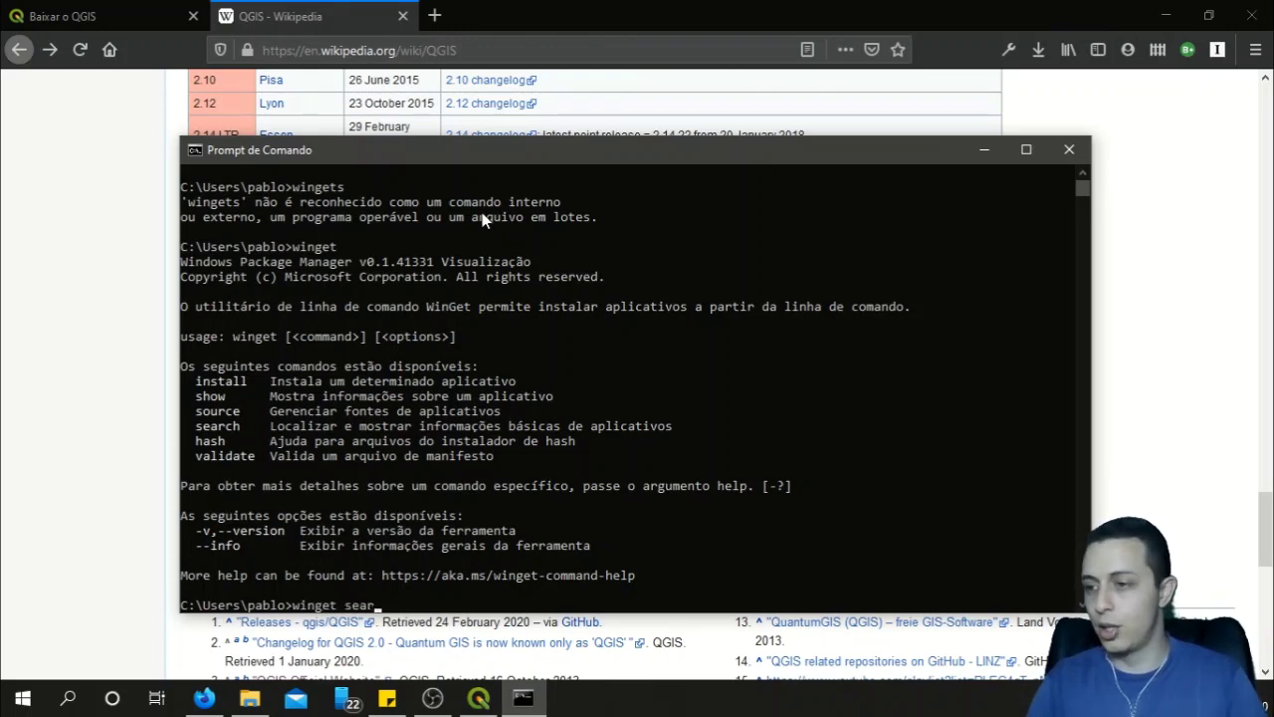
text(ch qgis)
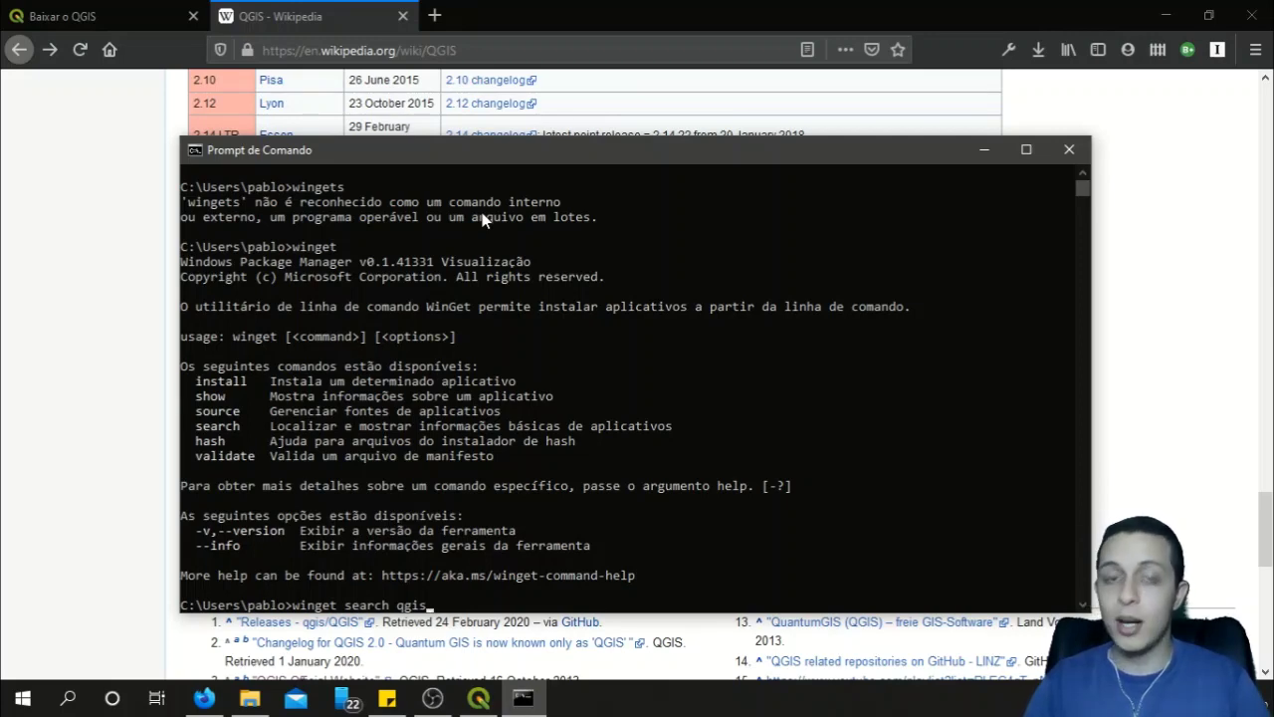
key(Return)
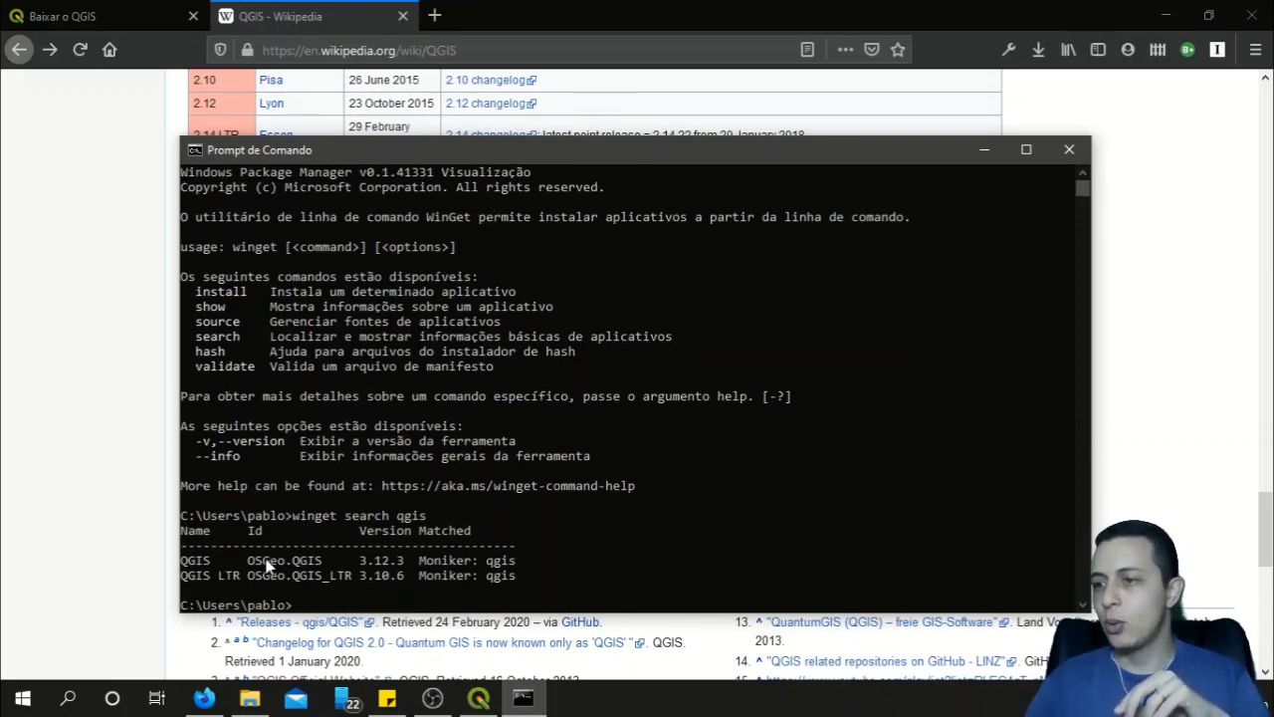
drag(293, 560, 351, 581)
scroll(370, 314, down, 7)
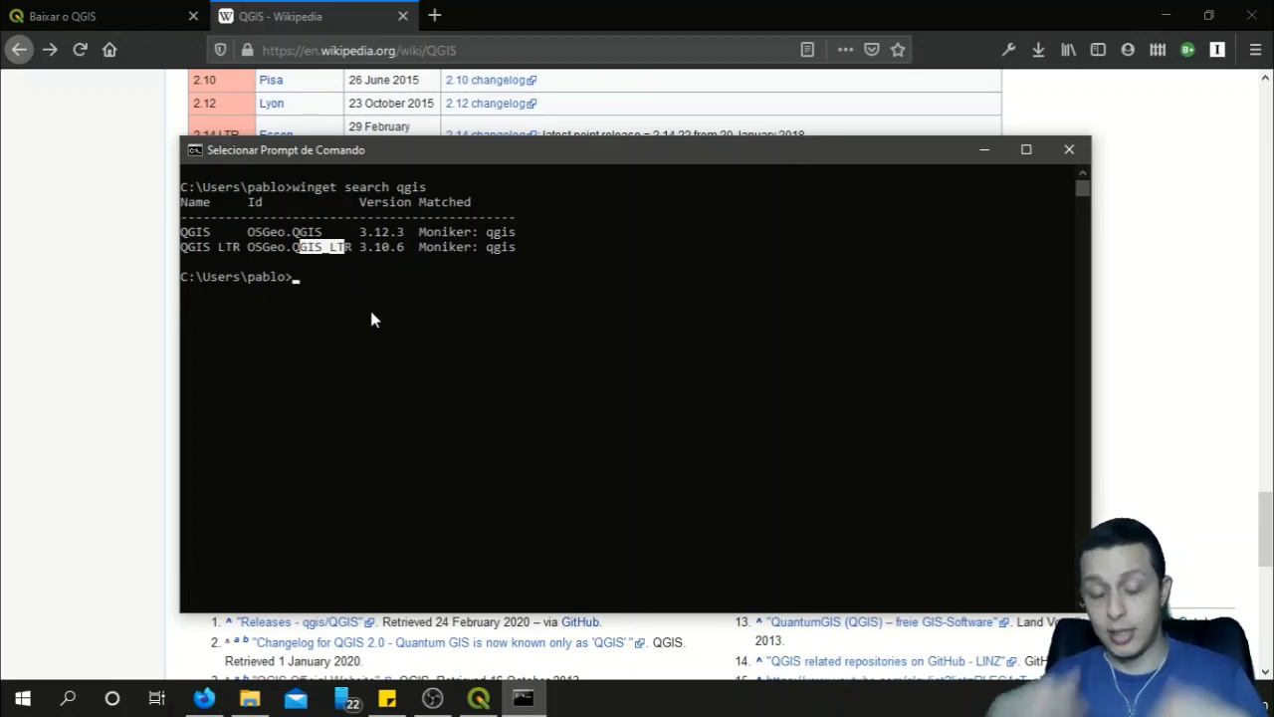
click(326, 248)
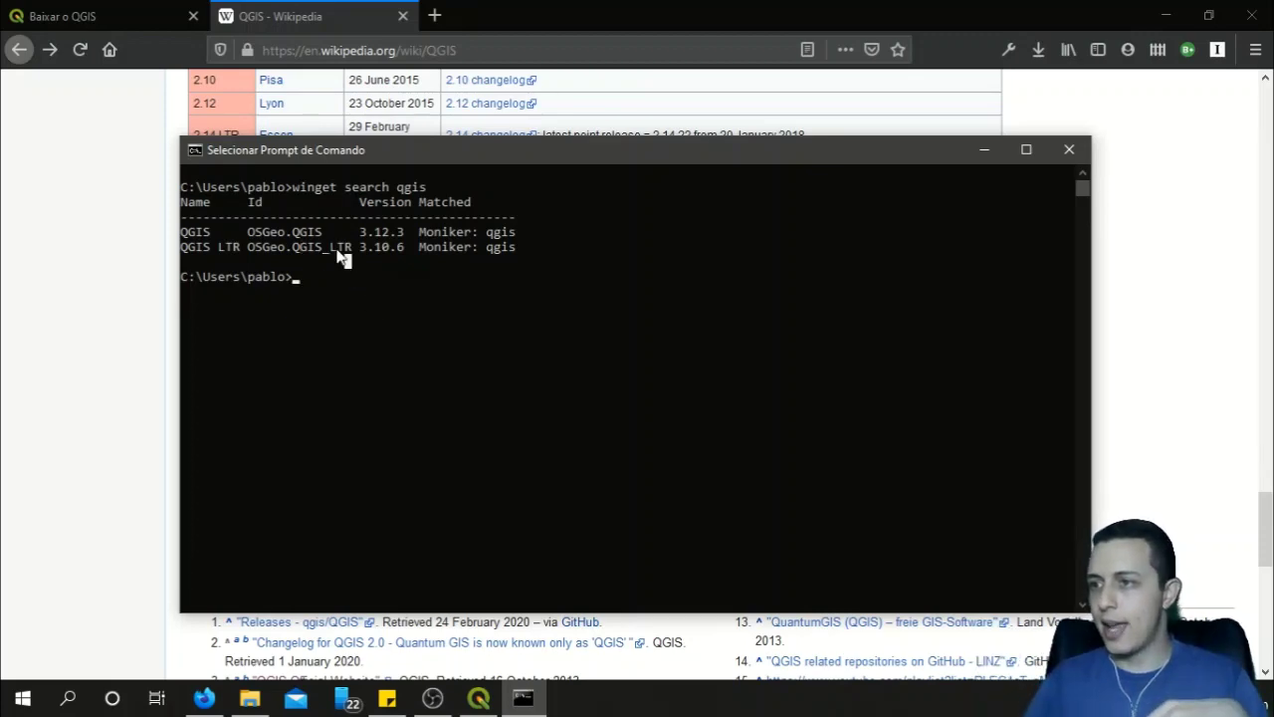
drag(327, 250, 355, 263)
click(354, 291)
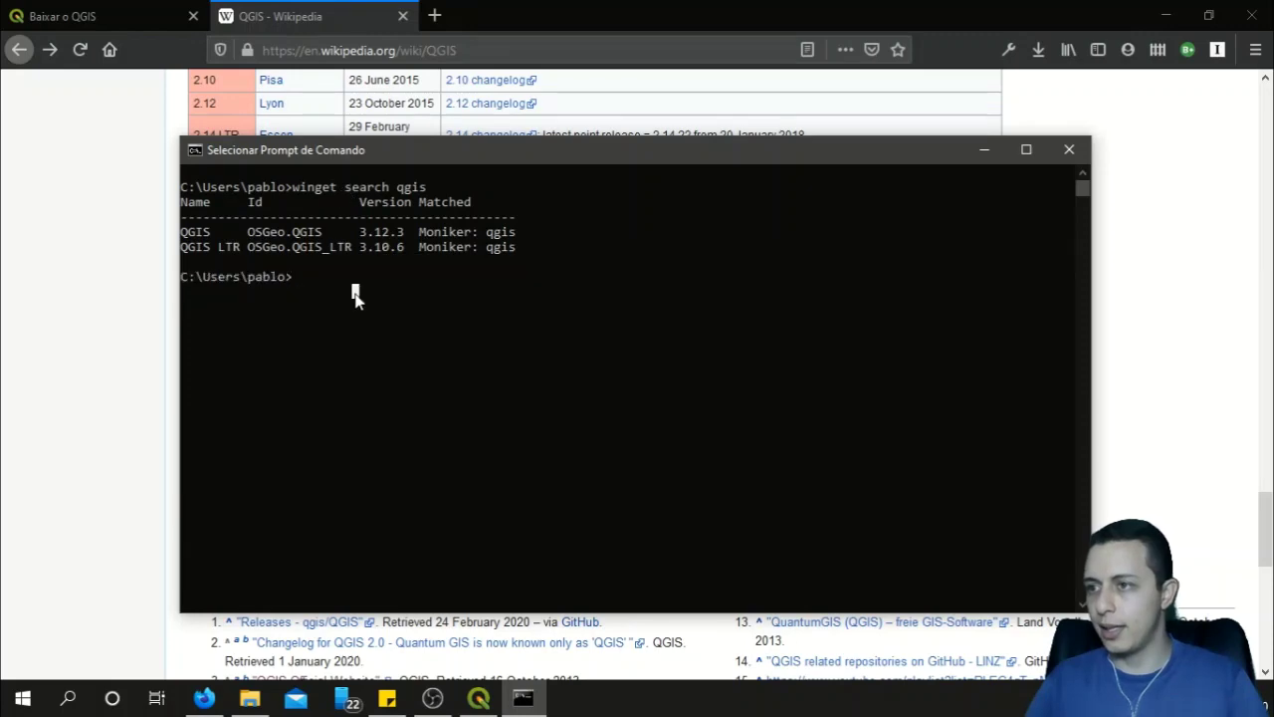
Step: Start installing the long-term release with "winget install qgis_ltr" and cancel the package download
text(win)
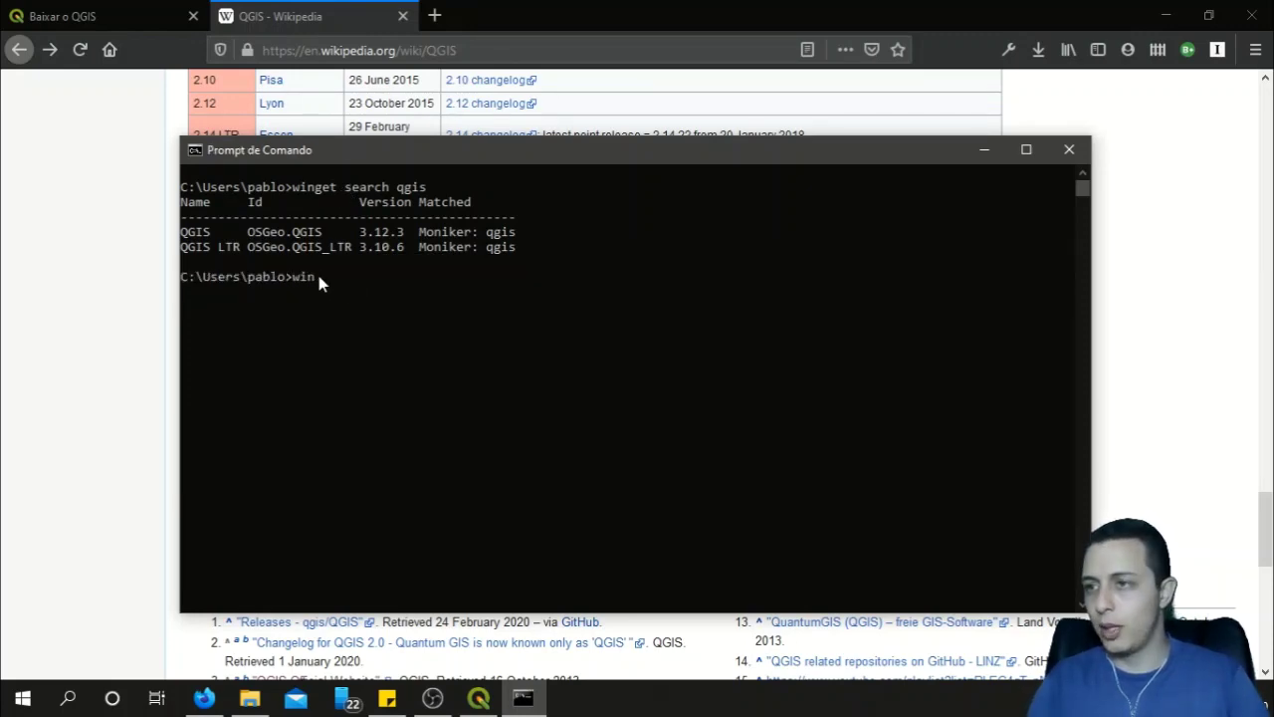
text(get install )
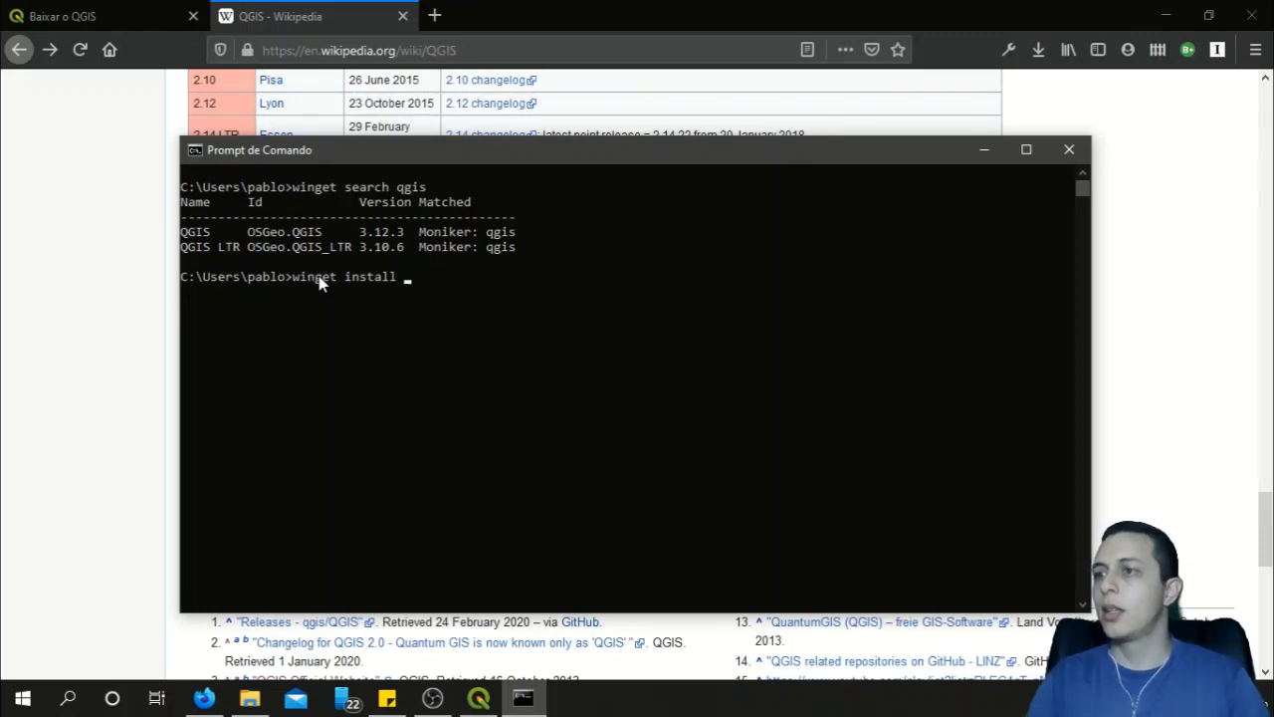
text(qgis_ltr)
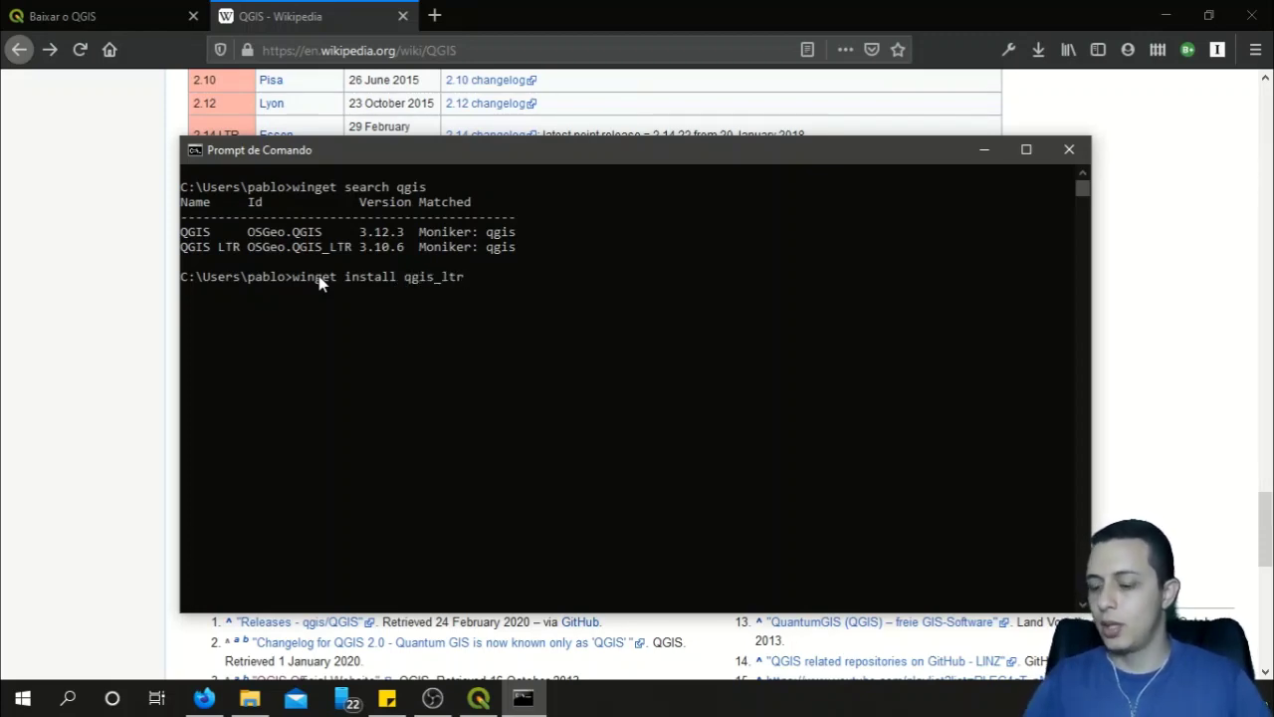
key(Return)
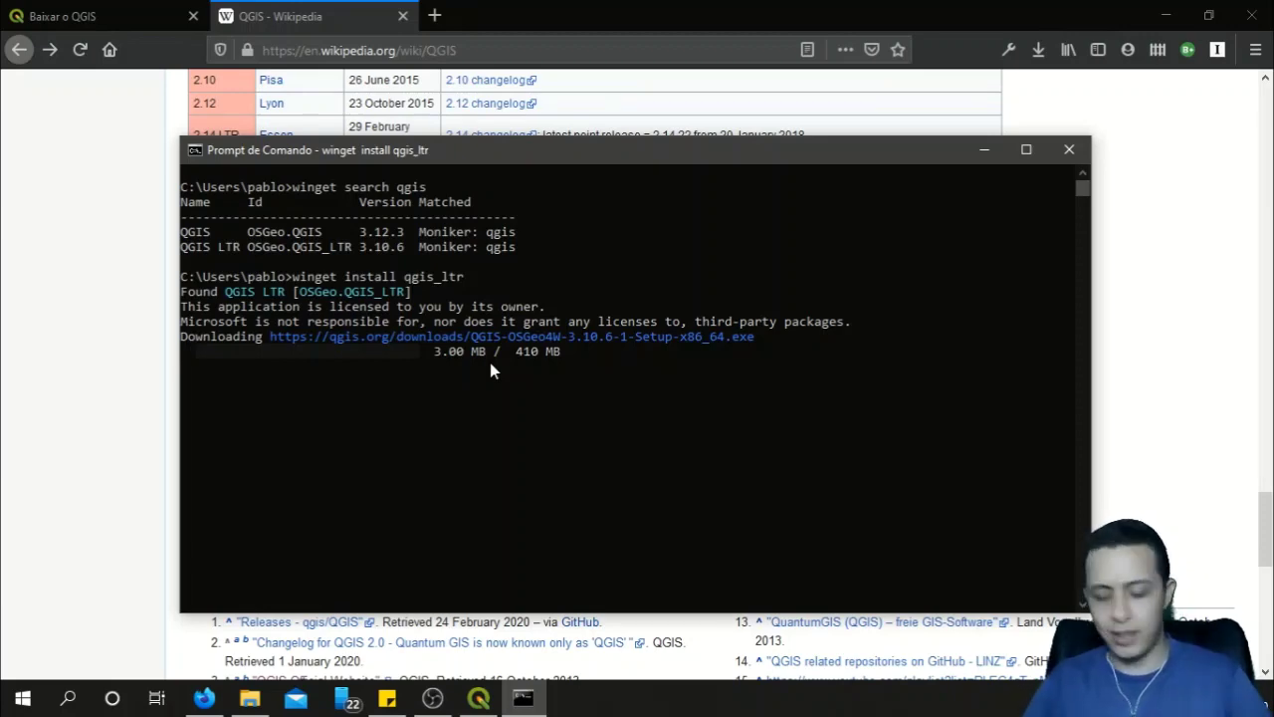
key(ctrl+c)
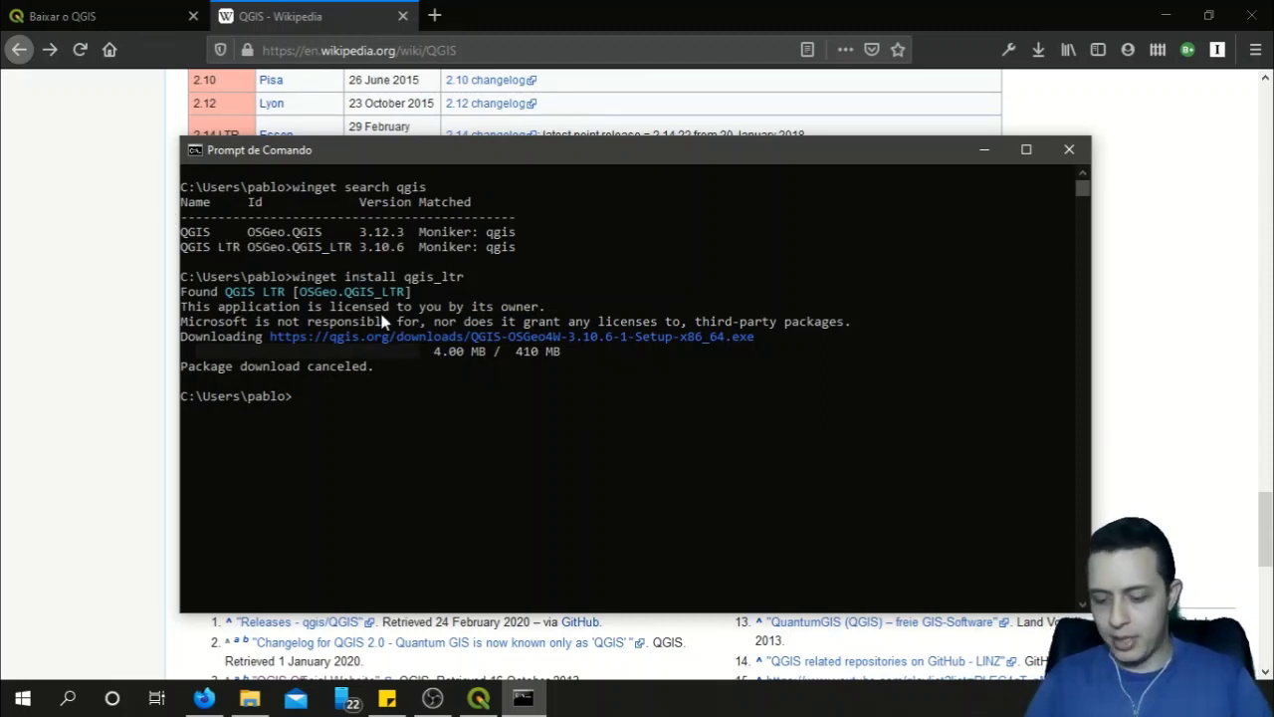
Step: Try to install the regular release with "winget install qgis"
text(winge)
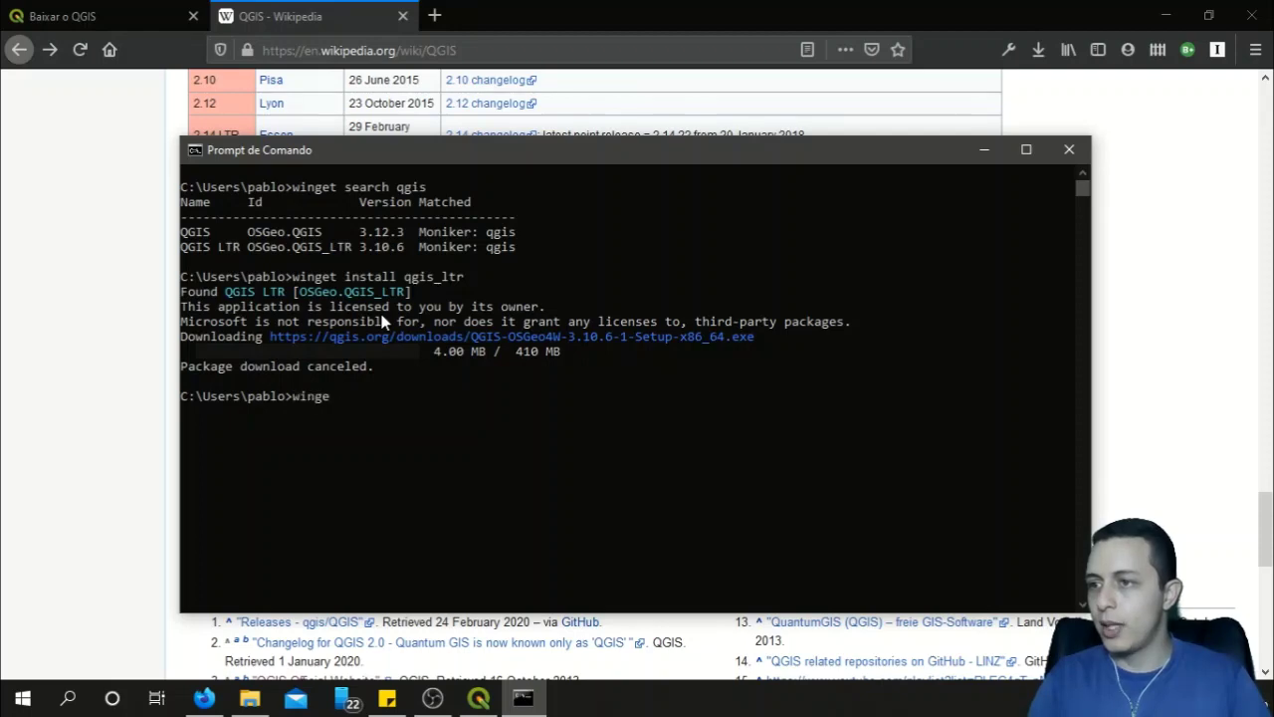
text(t install)
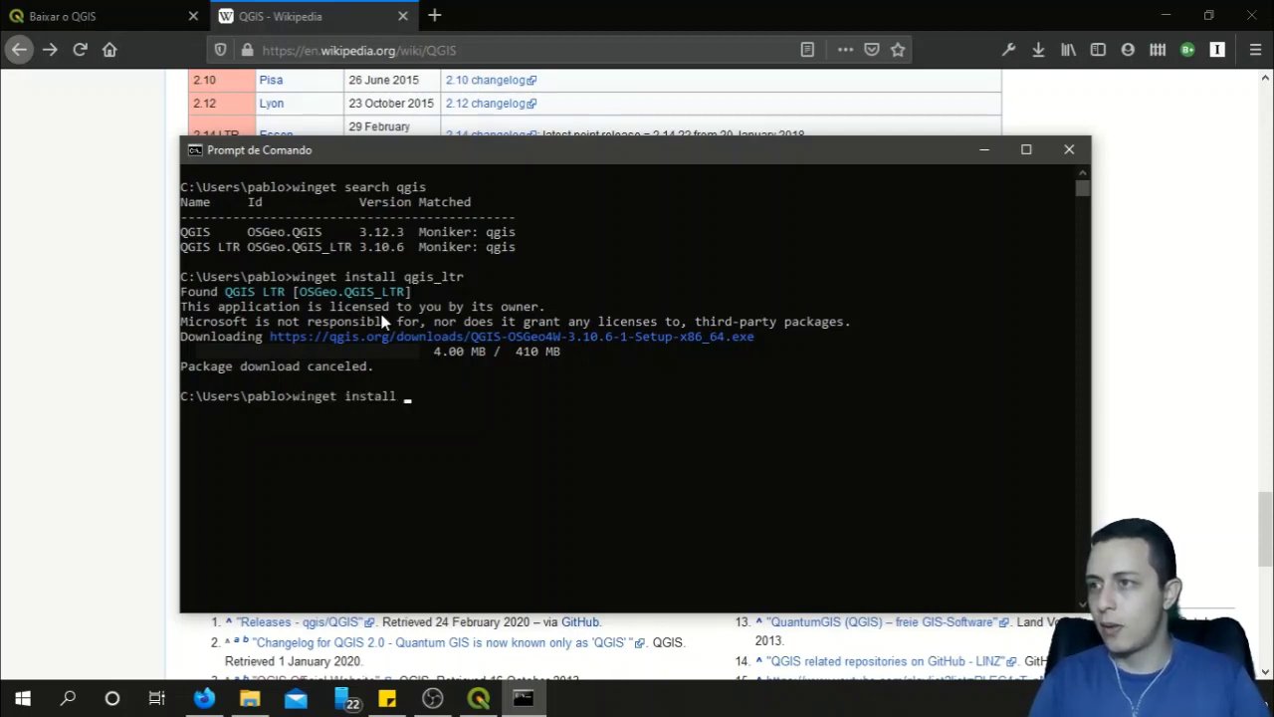
text( qgis)
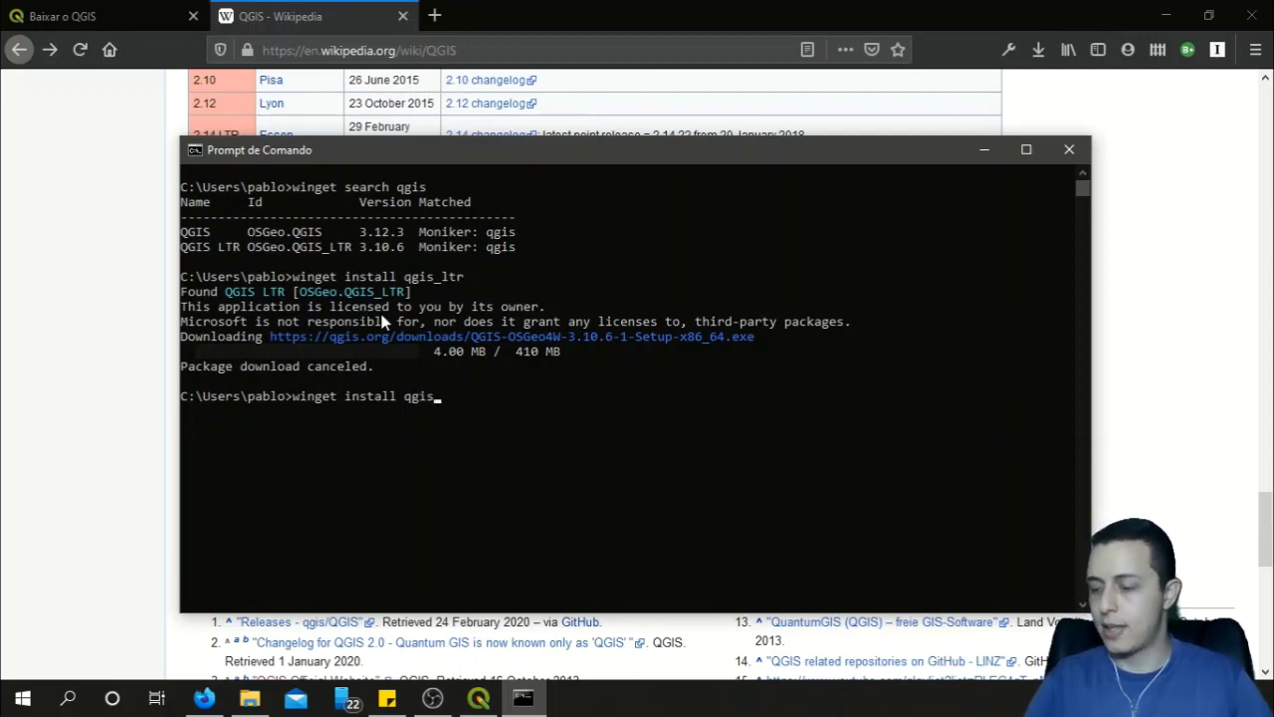
key(Return)
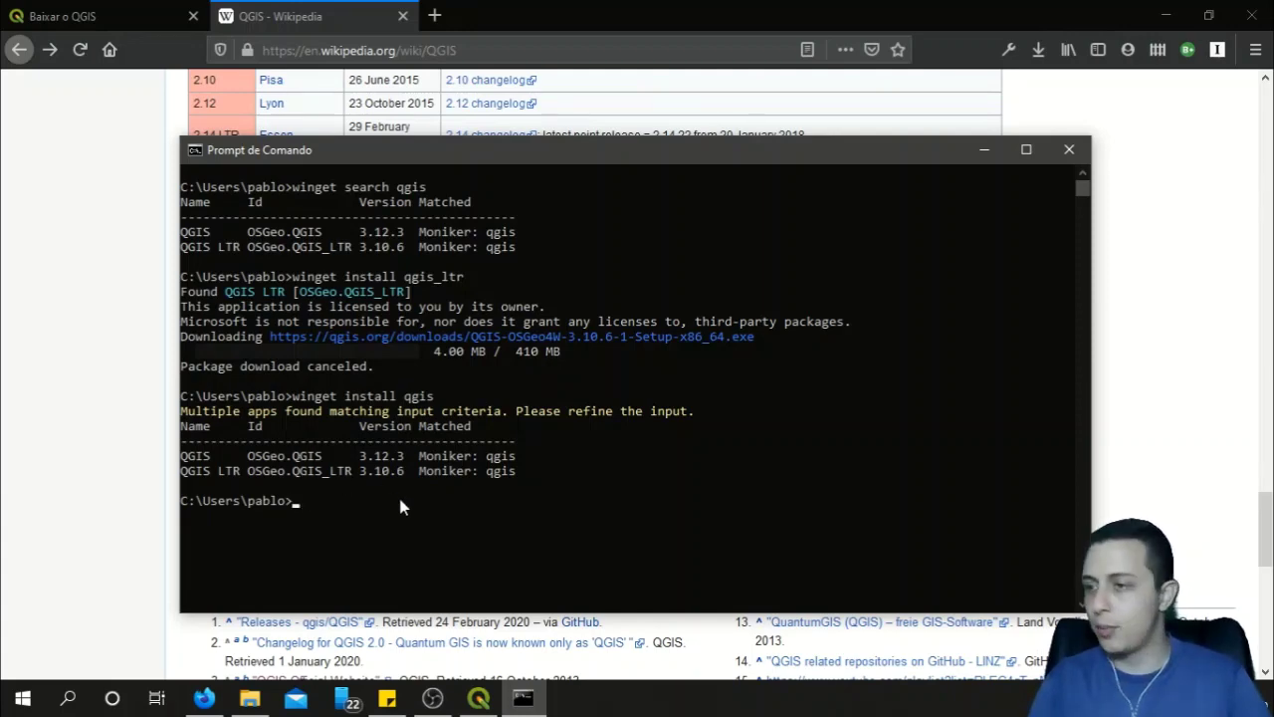
Step: Try to install the regular release by its package ID with "winget install --id OSGeo.QGIS"
text(winget )
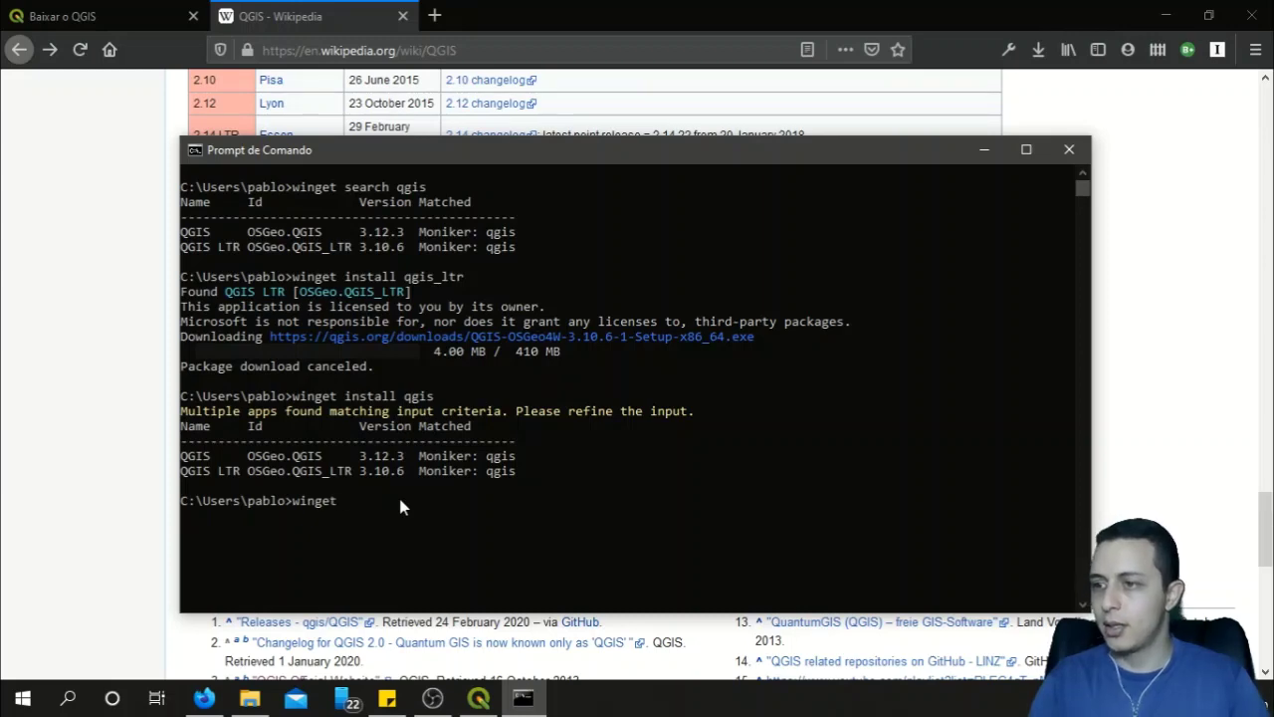
text(install)
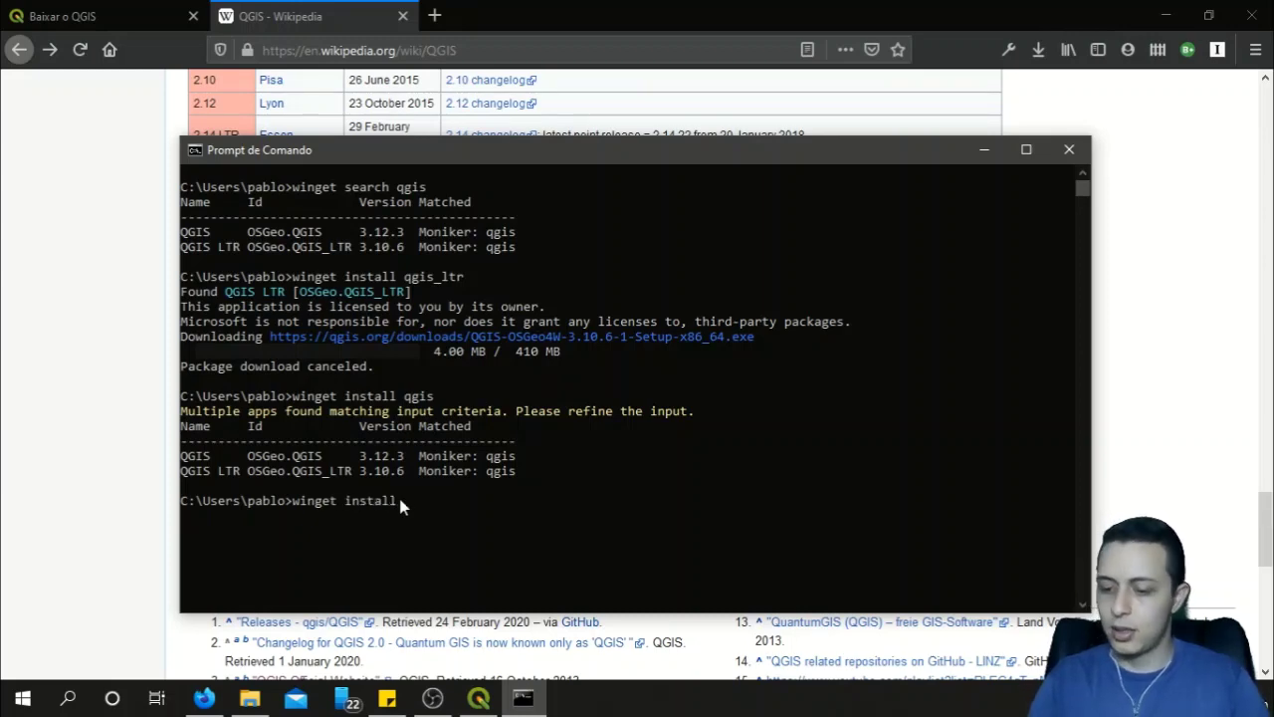
text( --id)
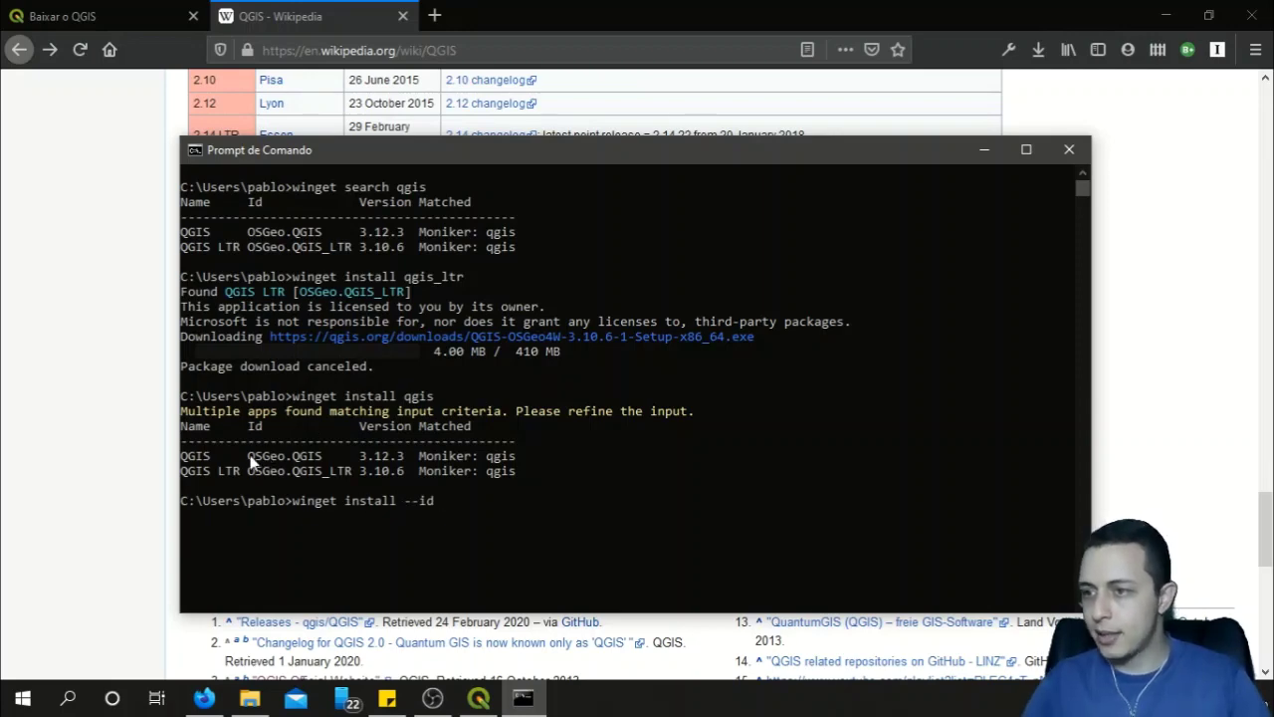
drag(249, 456, 318, 464)
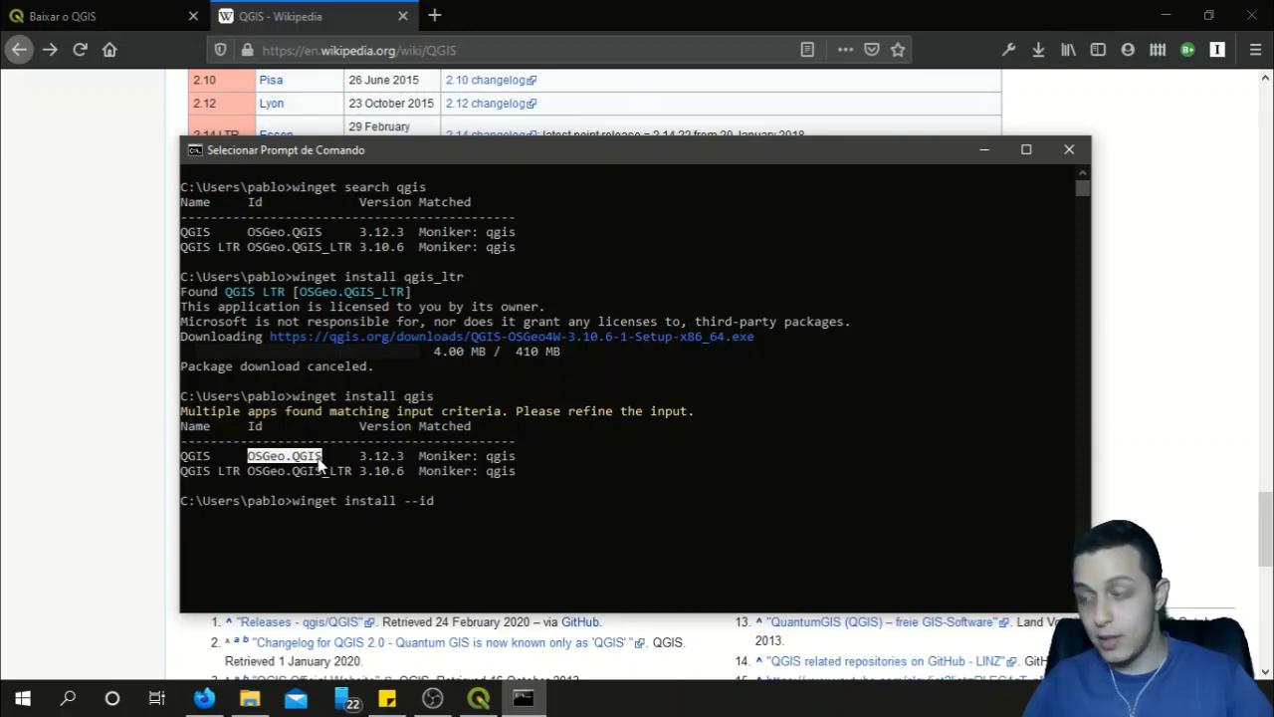
key(ctrl+c)
click(441, 501)
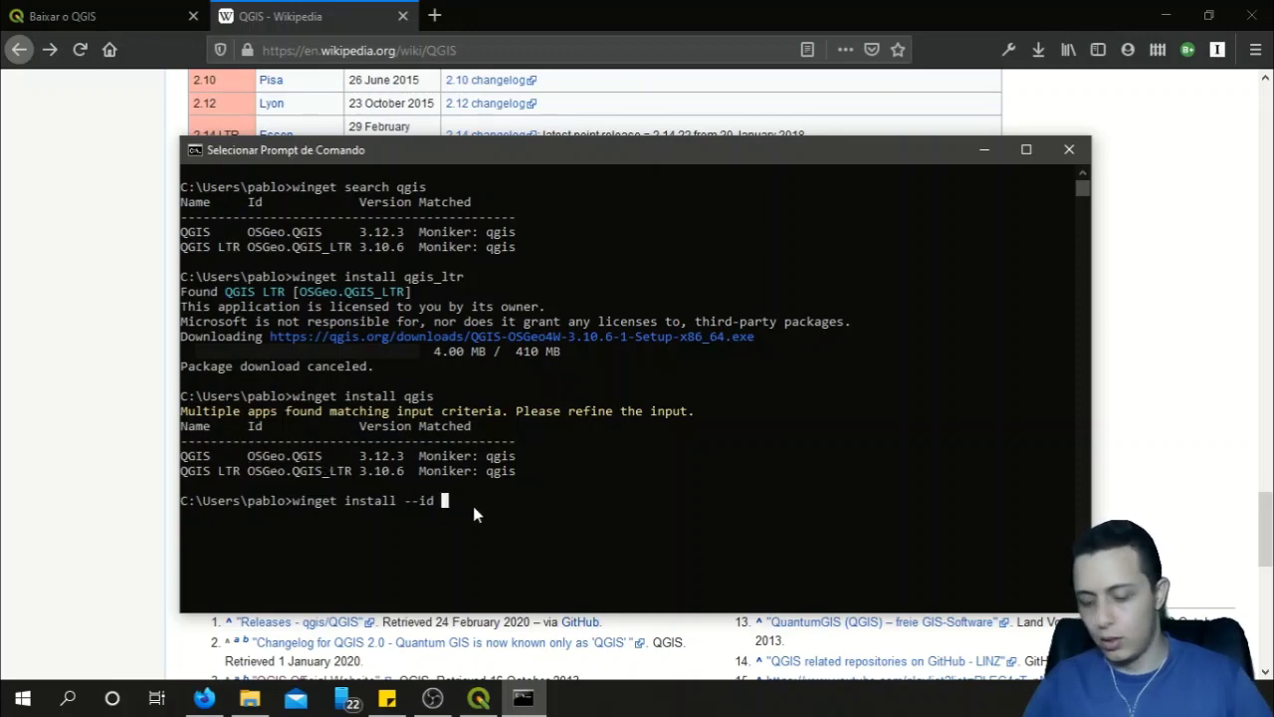
right_click(473, 506)
key(Return)
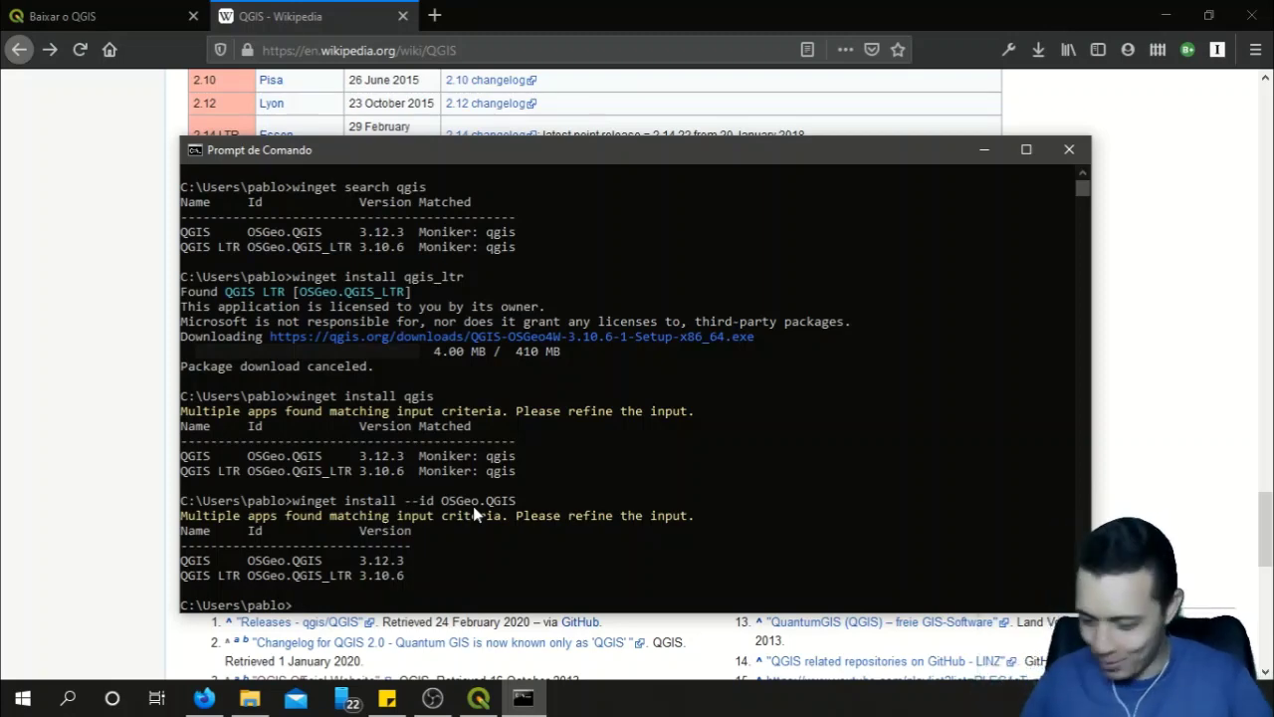
Step: Try the same install command with the version specified, "winget install --id OSGeo.QGIS -v 3.12.3"
key(Up)
text(-v)
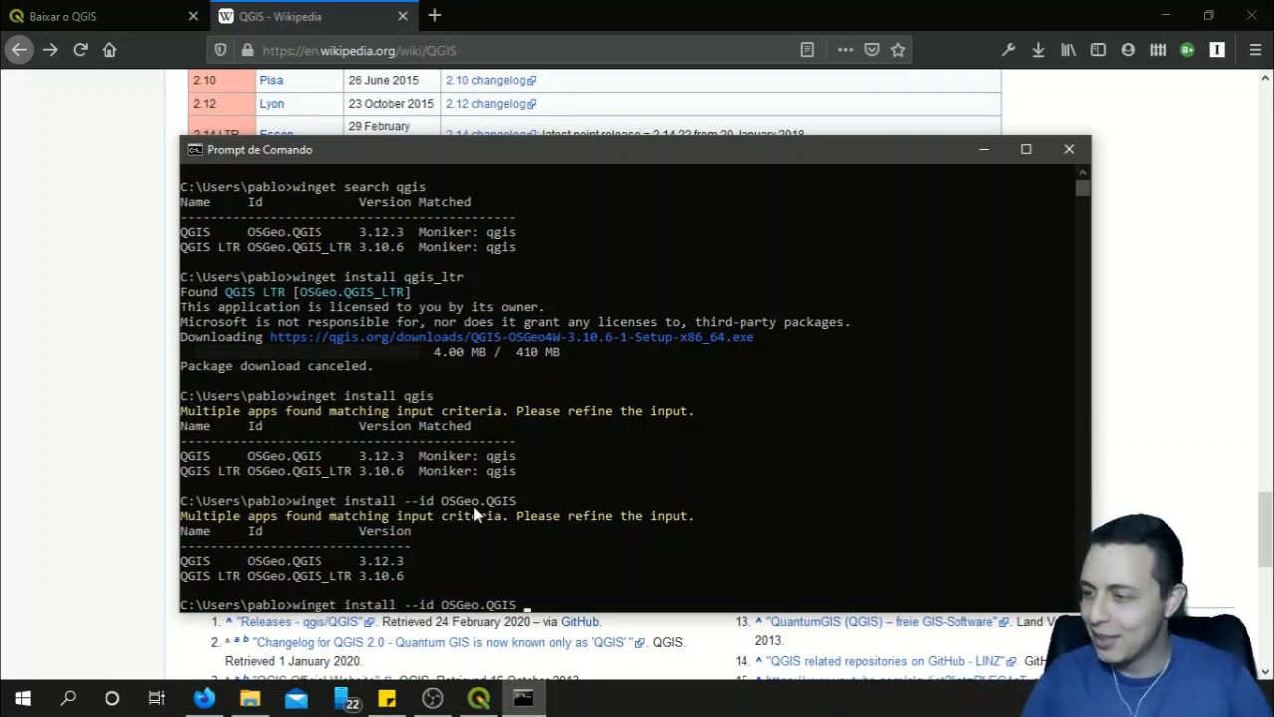
text( 3)
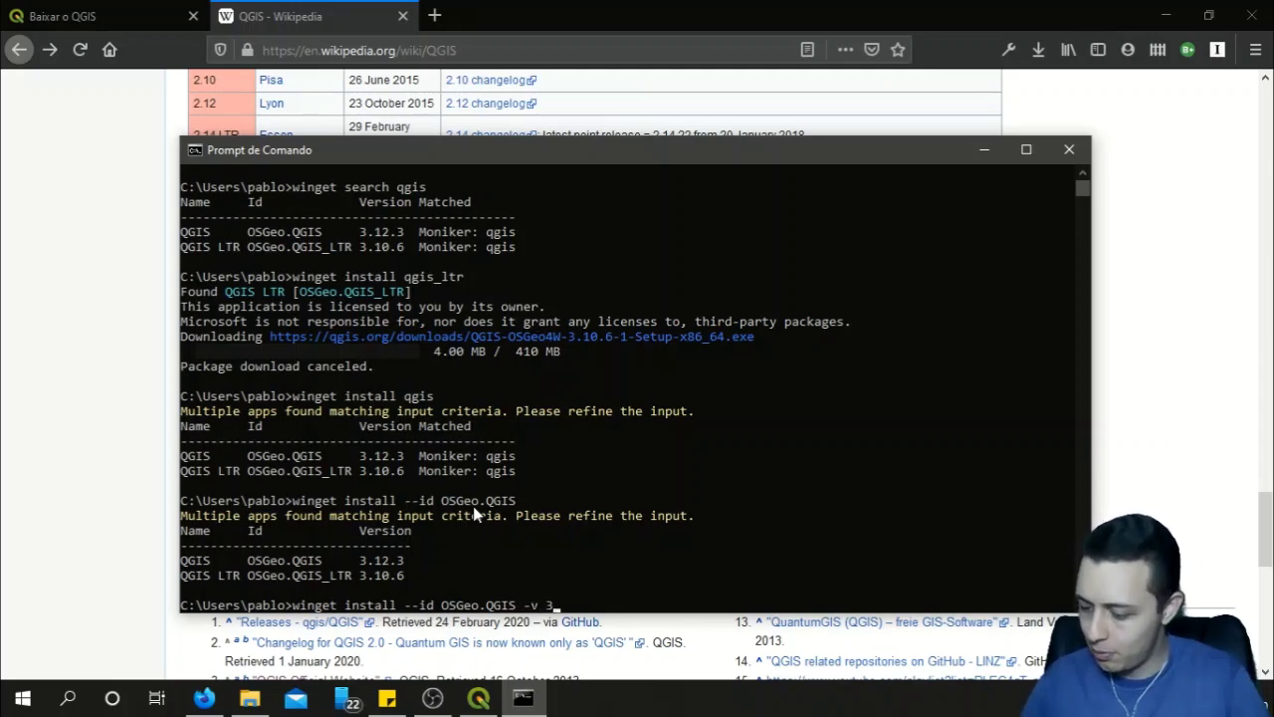
text(.12.3)
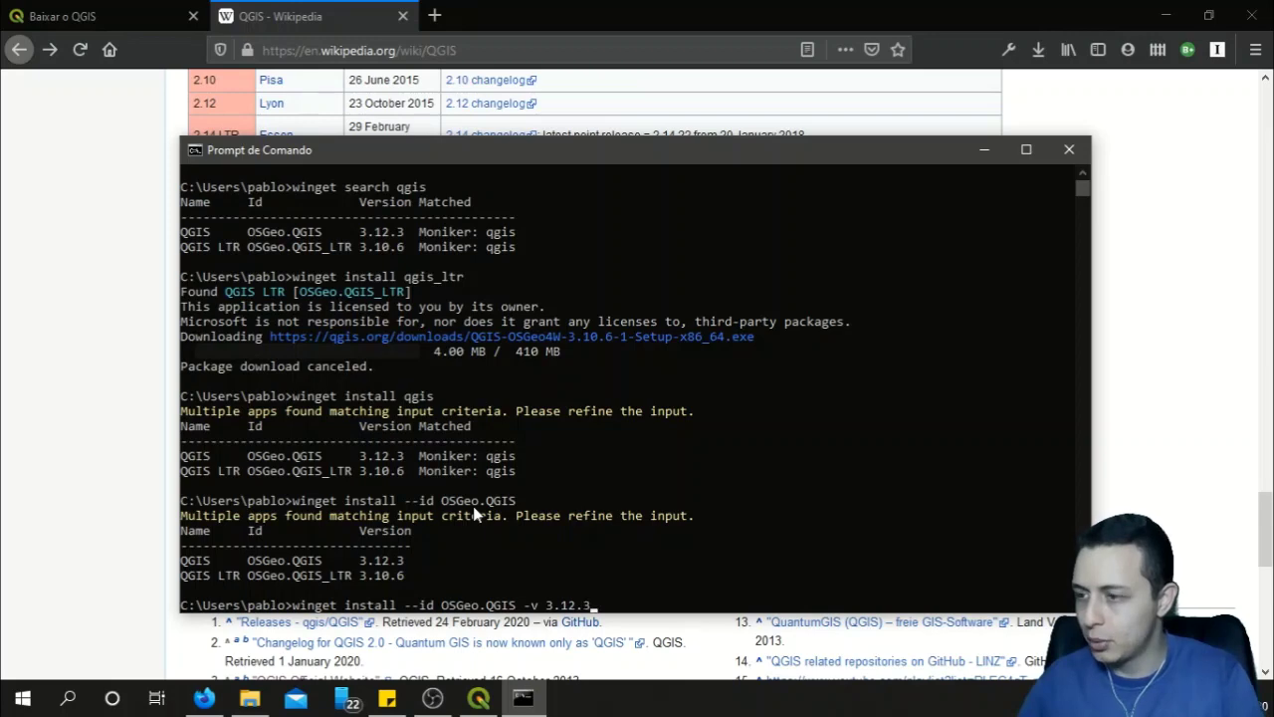
key(Return)
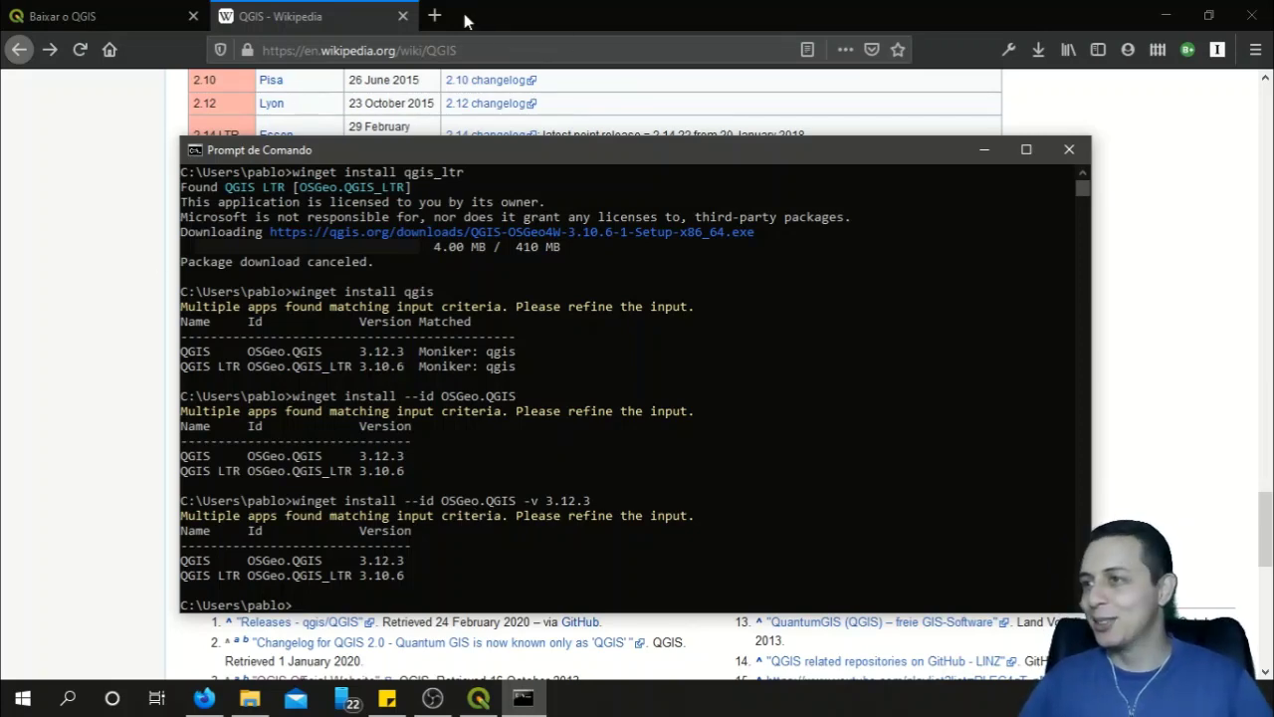
Step: Look up Microsoft's winget install command documentation in a new browser tab and find the exact-match option in its options table
click(435, 15)
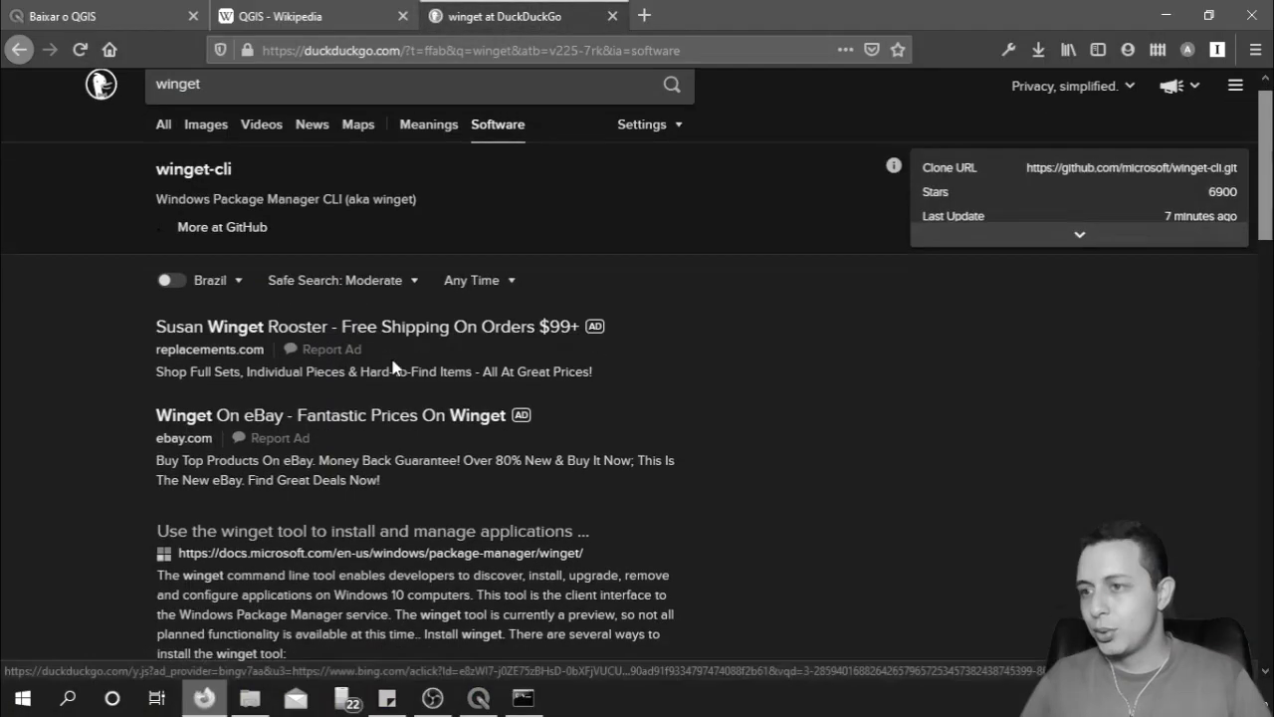
scroll(391, 371, down, 5)
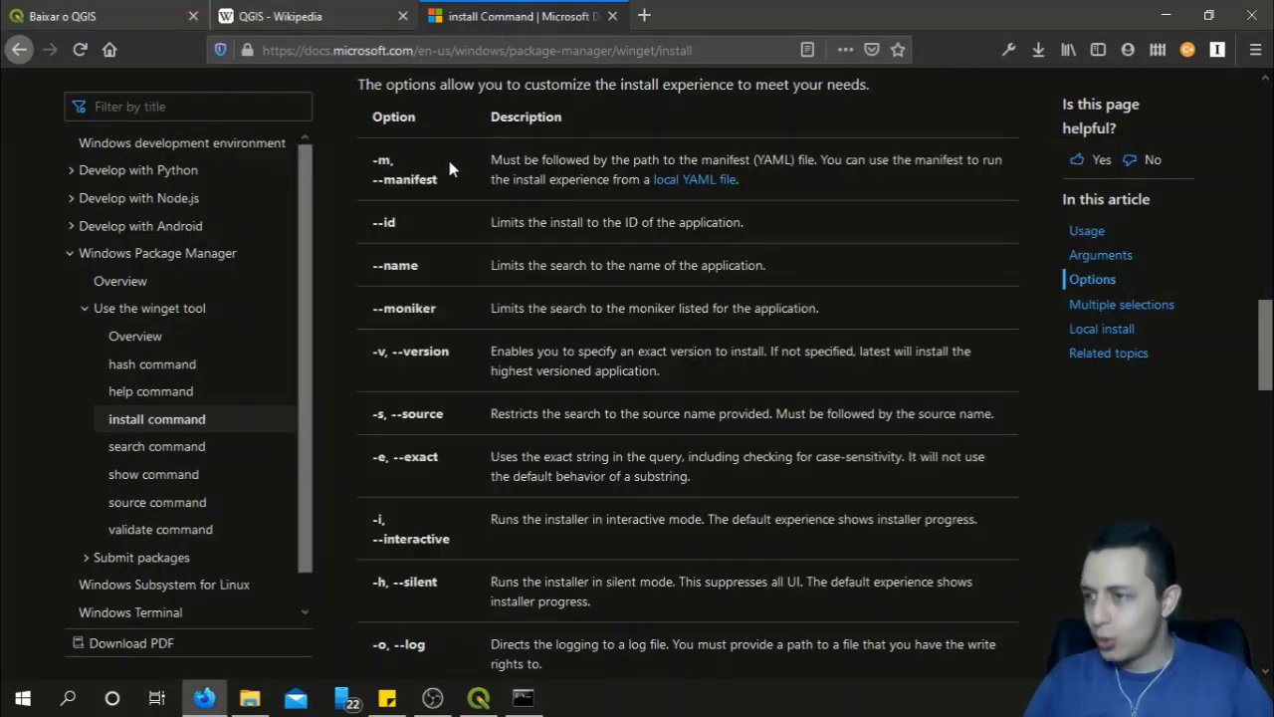
drag(366, 459, 439, 453)
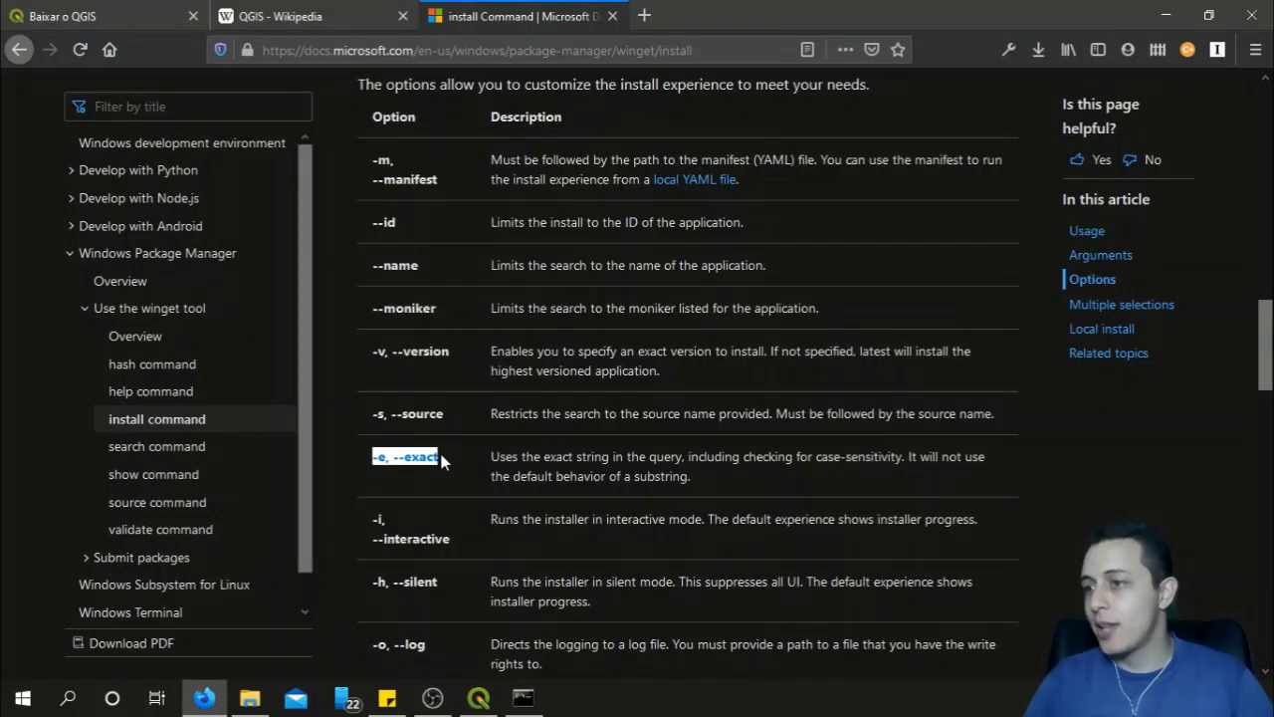
Step: Return to the Command Prompt and rework the last command into "winget install -e OSGeo.QGIS" to start installing the regular release
key(alt+Tab)
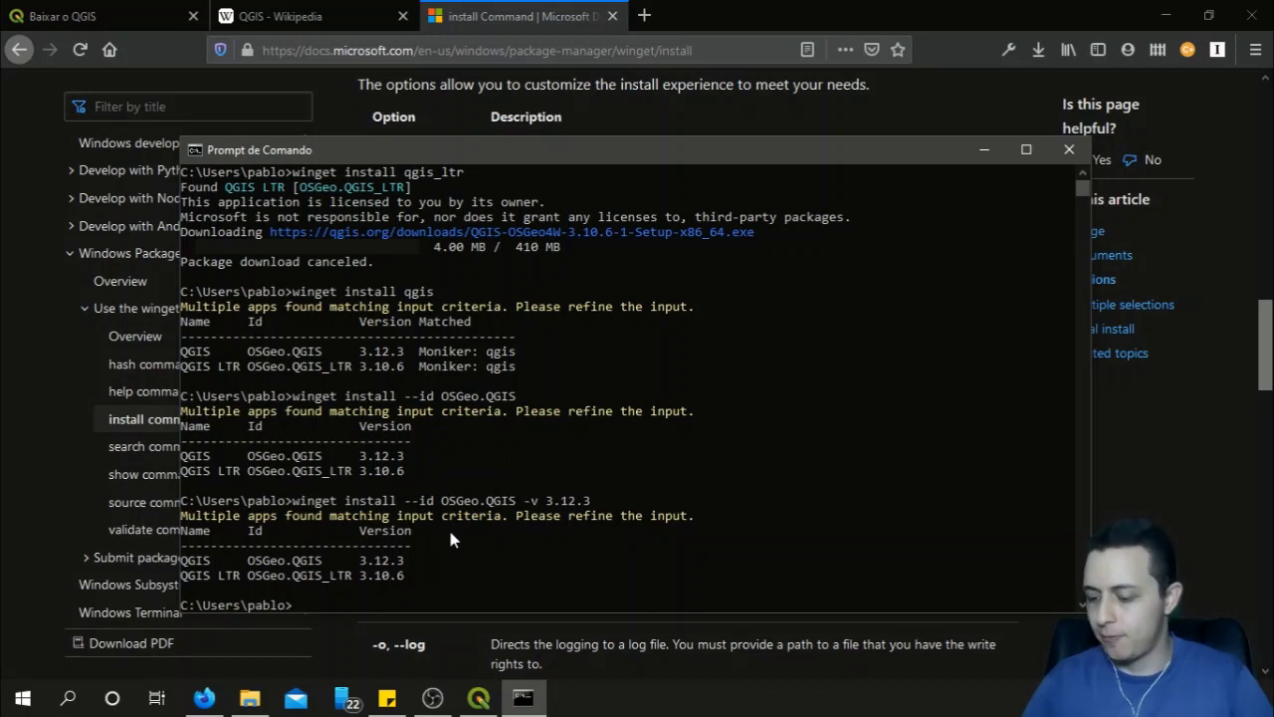
key(Up)
key(BackSpace)
key(BackSpace)
key(BackSpace)
key(BackSpace)
key(BackSpace)
key(BackSpace)
key(BackSpace)
key(BackSpace)
key(BackSpace)
key(BackSpace)
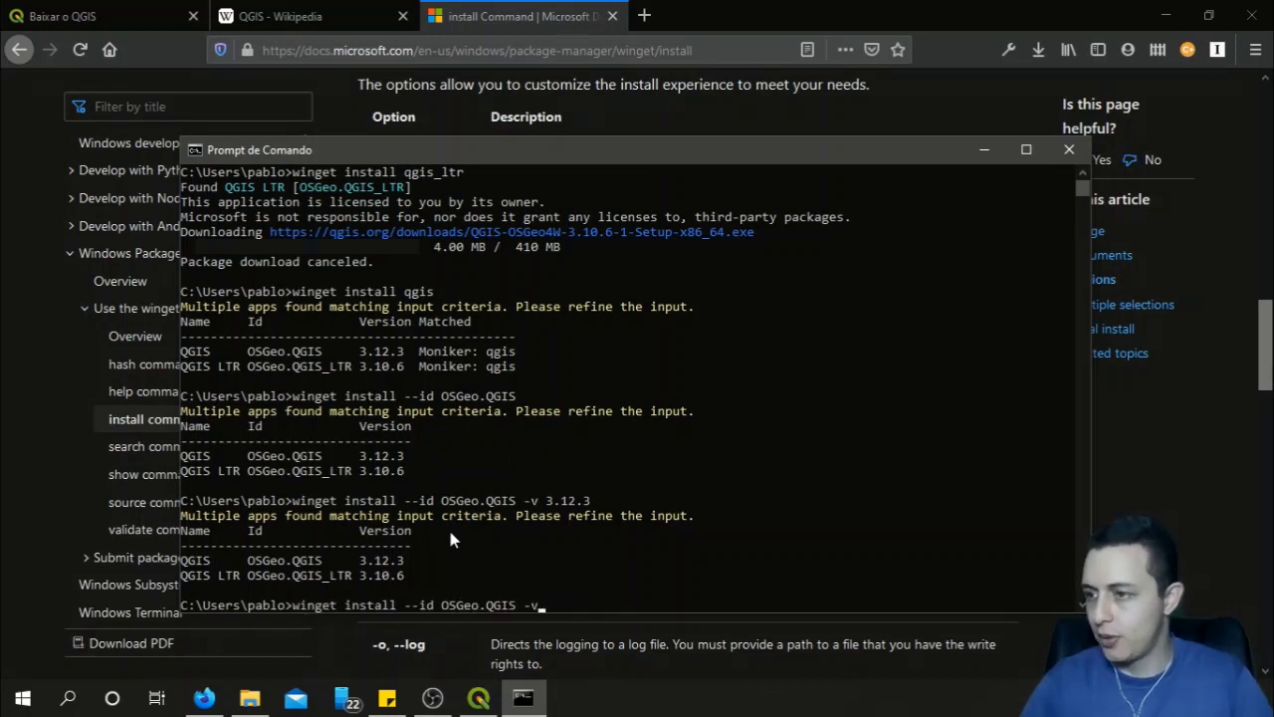
key(Left)
key(Left)
key(Left)
key(Left)
key(Left)
key(Left)
key(Left)
key(Left)
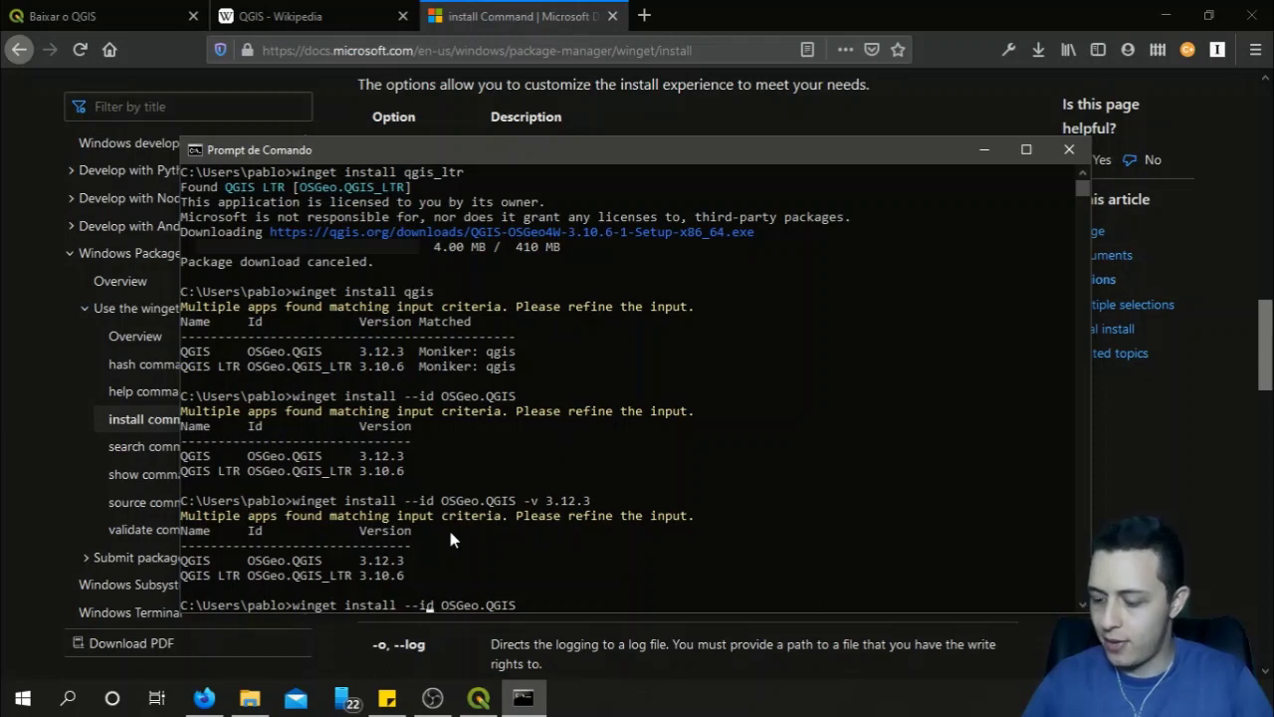
key(BackSpace)
key(BackSpace)
key(BackSpace)
key(BackSpace)
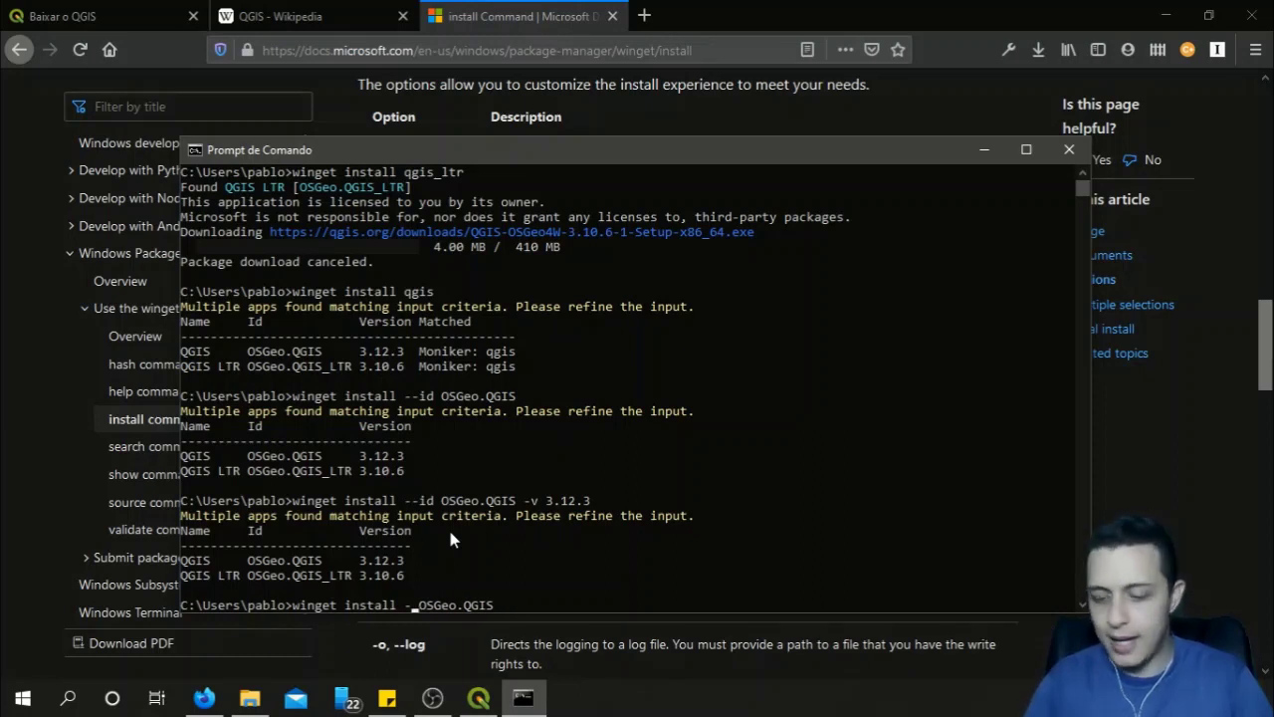
text(e)
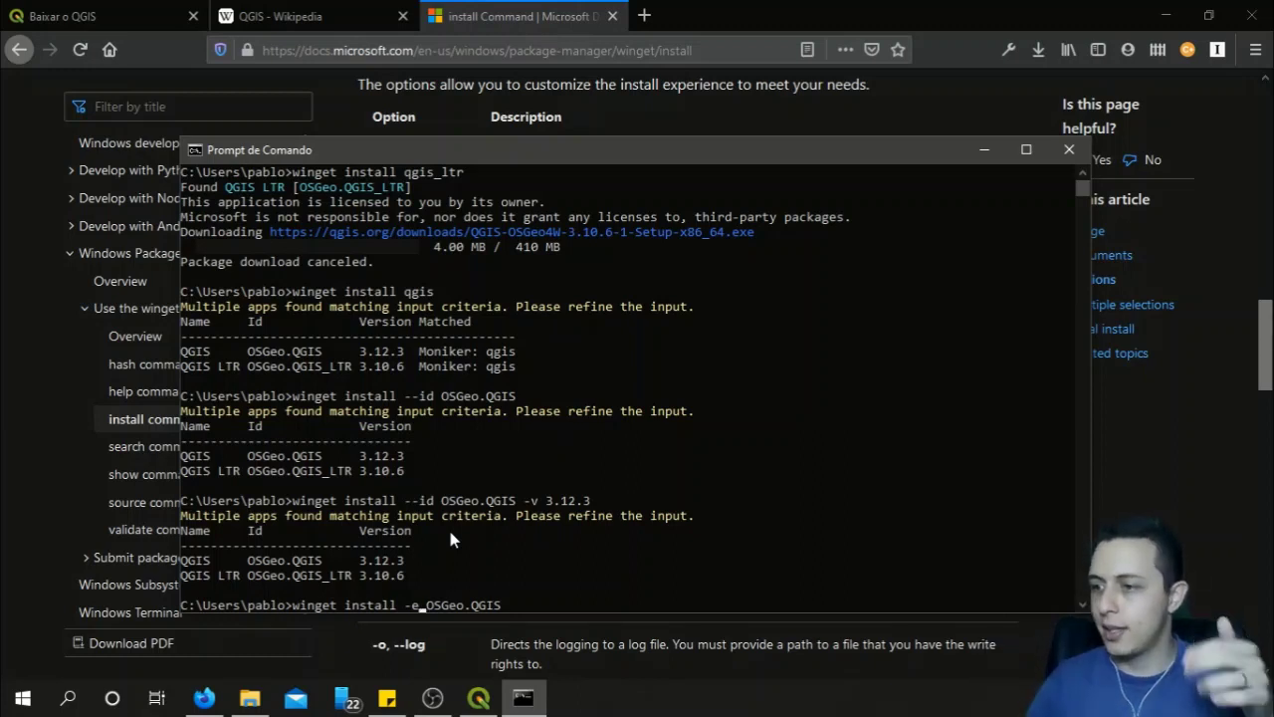
key(Return)
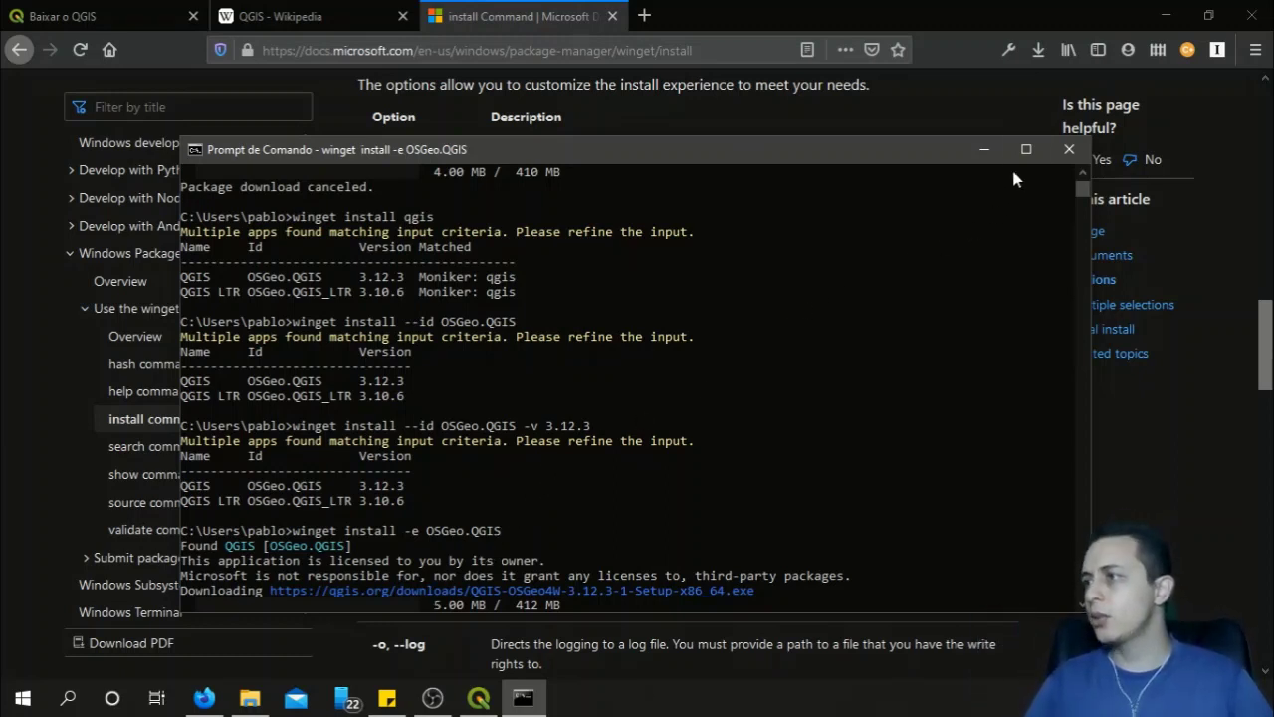
Step: Minimize the console and browser, switch to the QGIS 3.10.6 'A Coruña' setup wizard and finish it
click(985, 151)
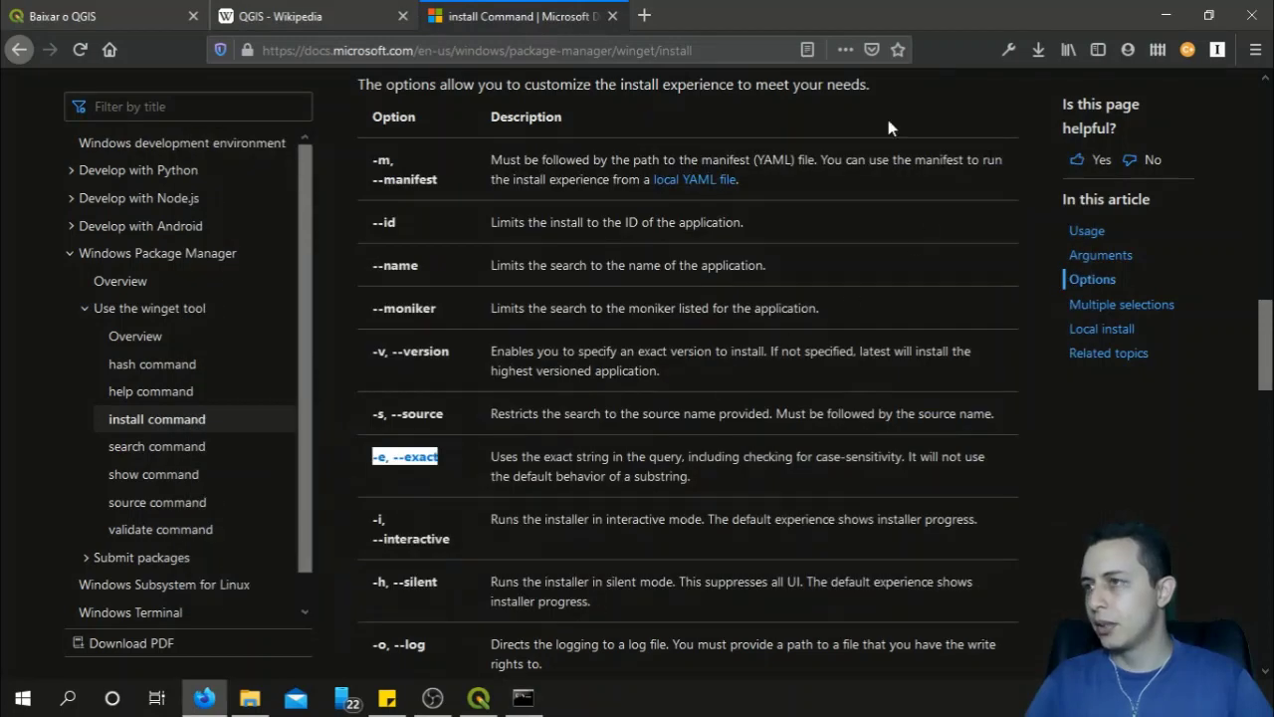
click(1166, 16)
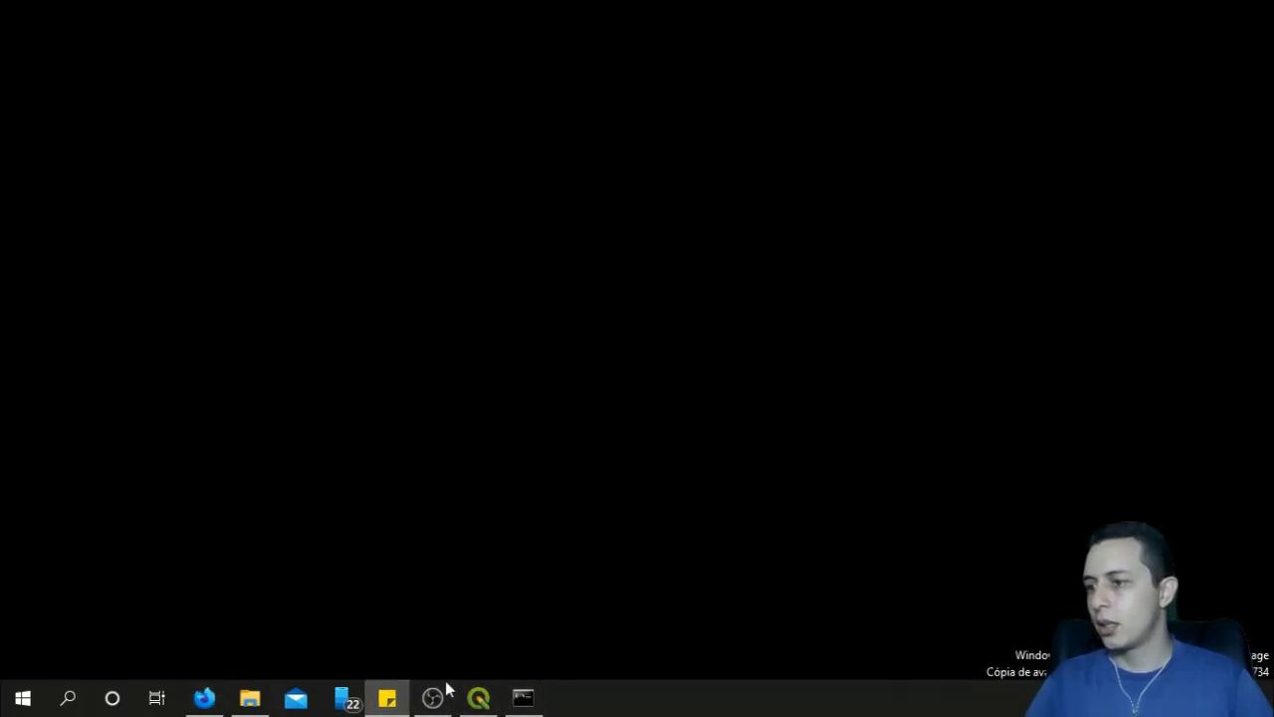
click(480, 699)
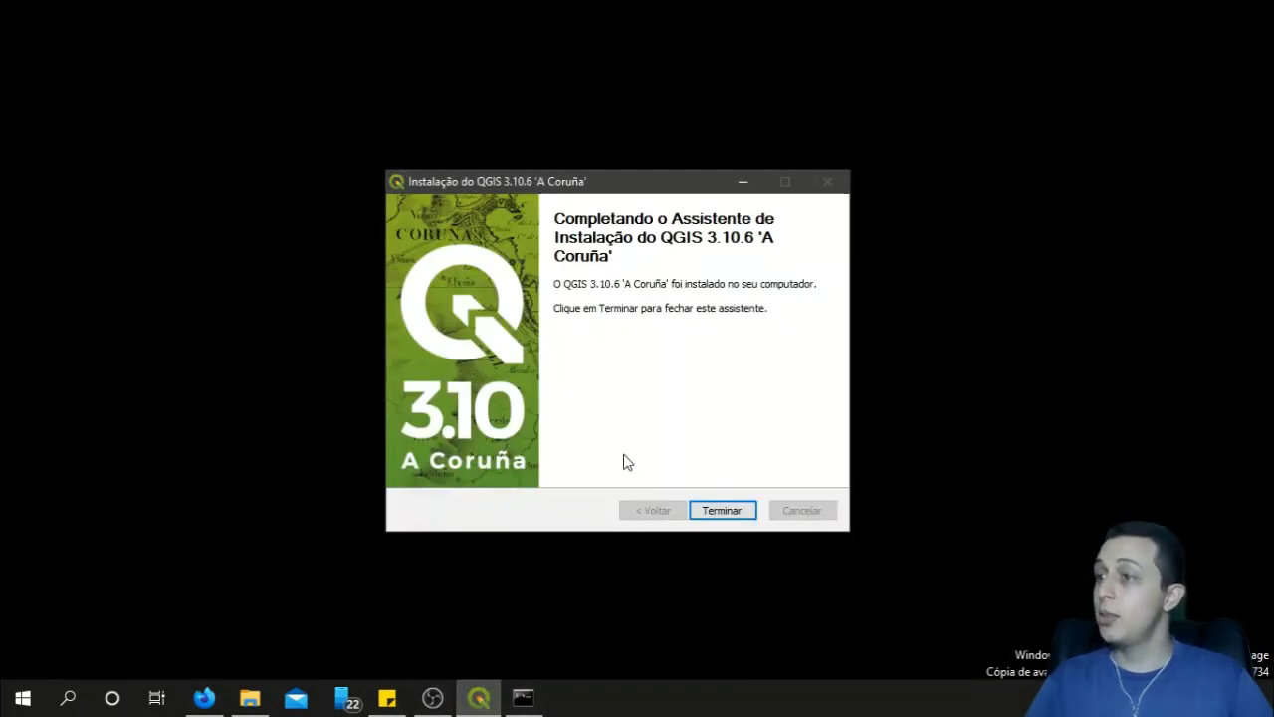
click(723, 511)
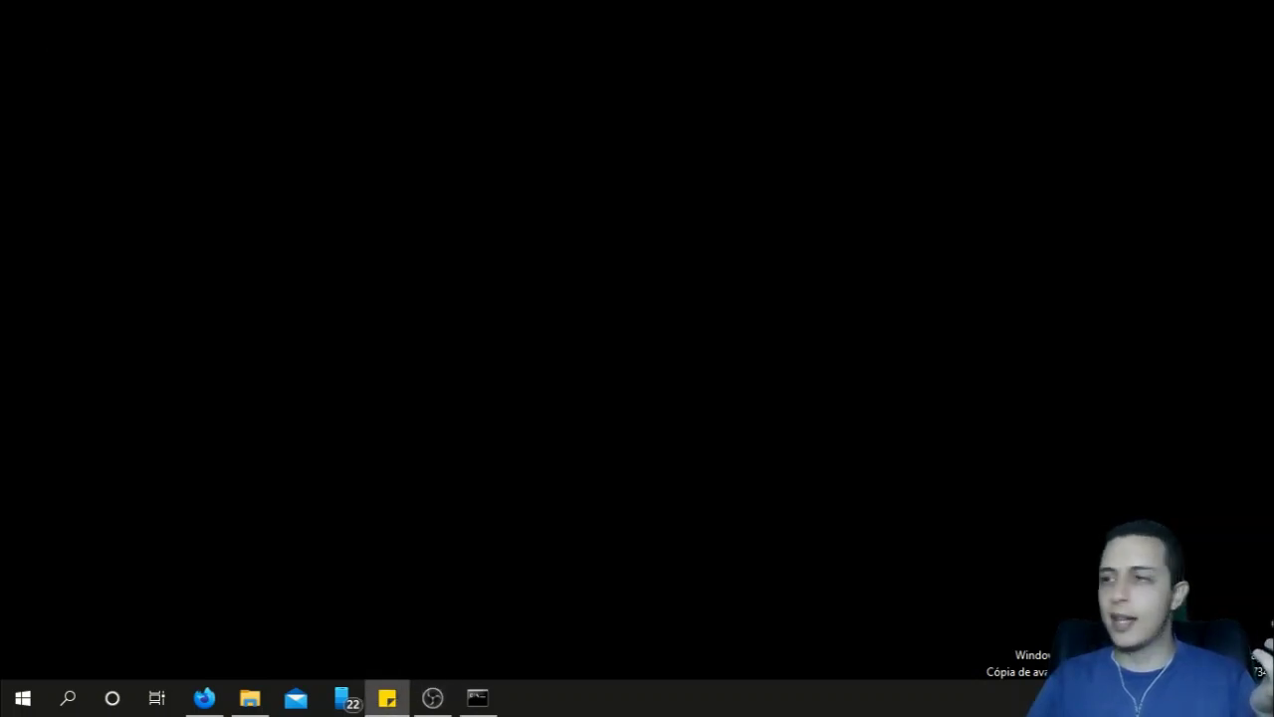
Step: Launch QGIS Desktop 3.10.6 from the QGIS 3.10 desktop folder and proceed past its welcome dialog
drag(315, 192, 69, 54)
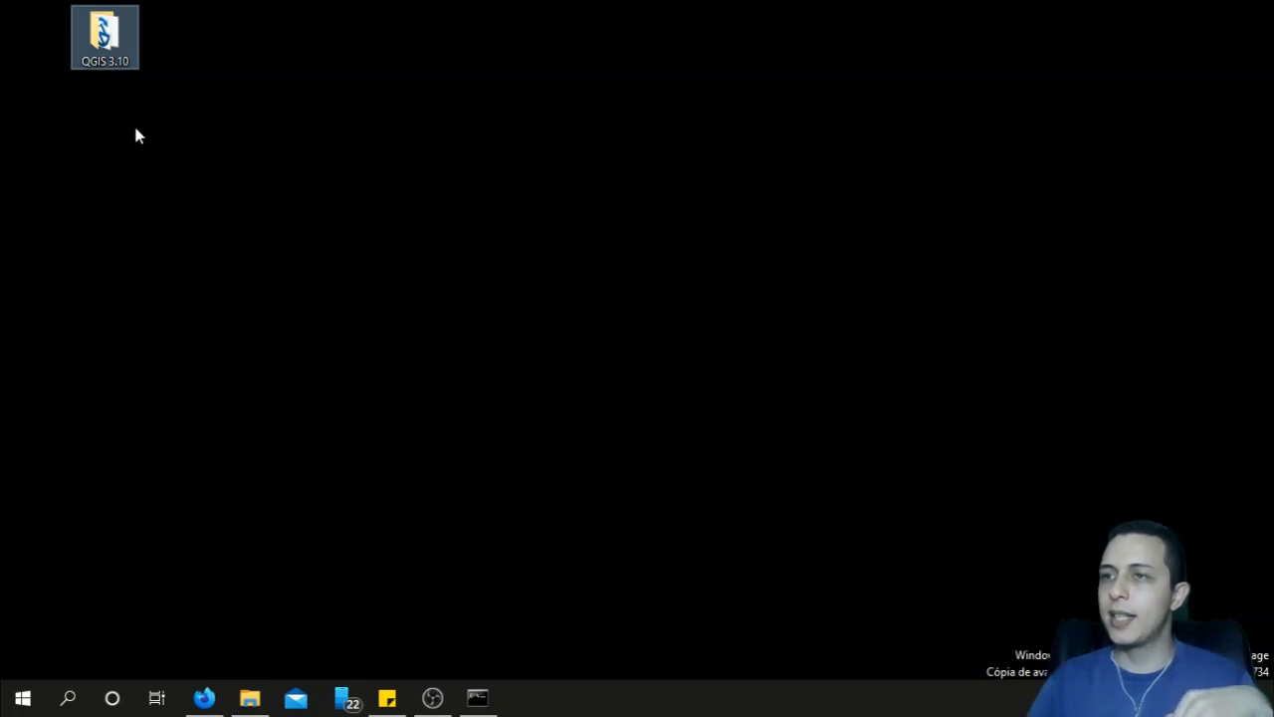
double_click(102, 57)
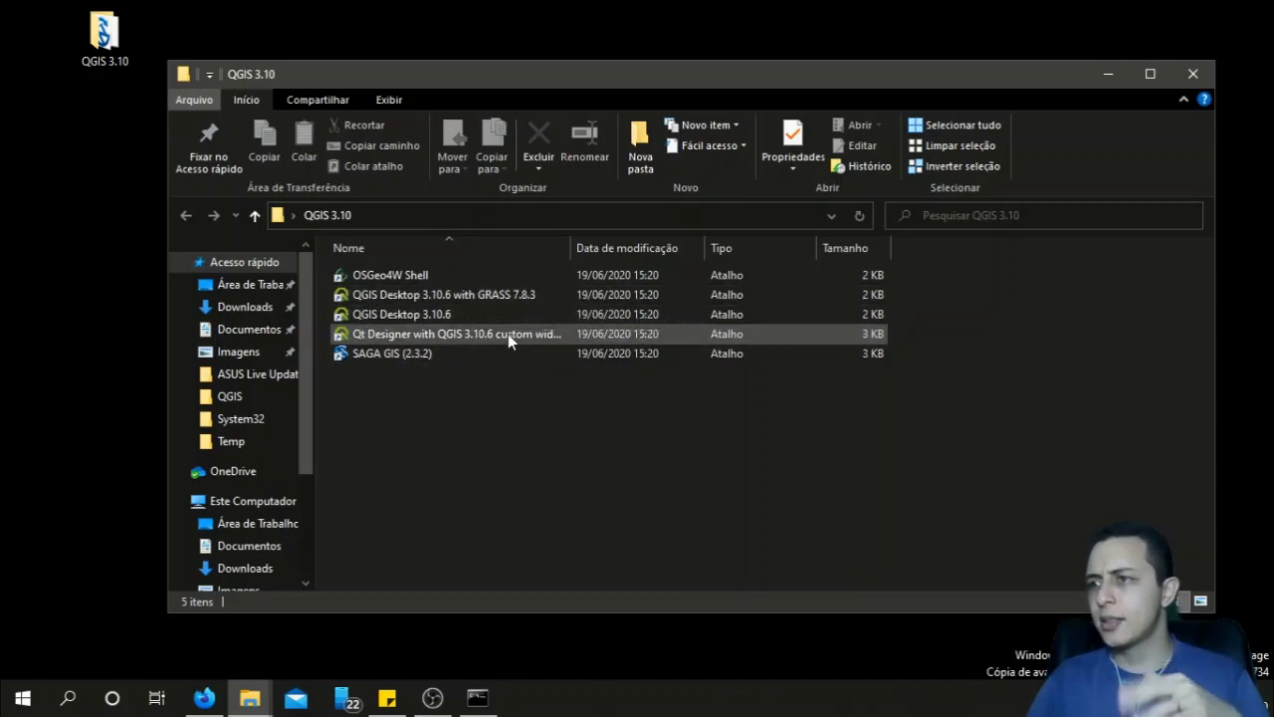
click(444, 320)
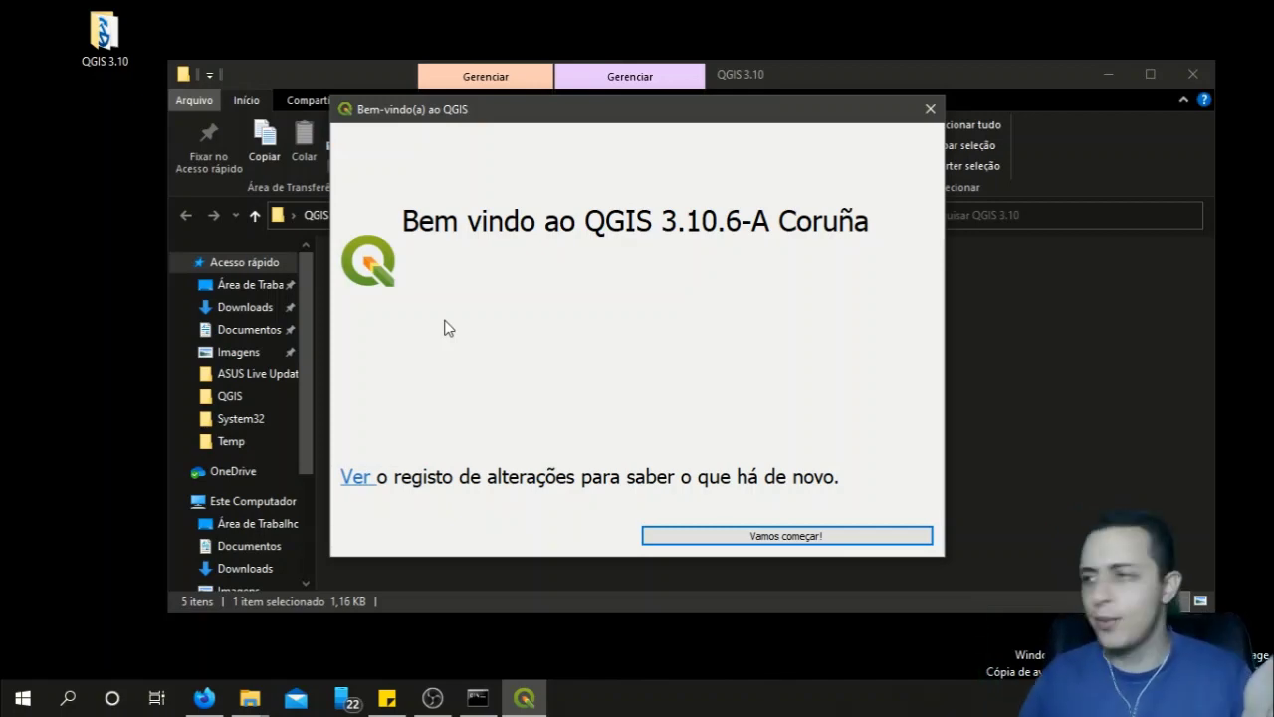
click(705, 543)
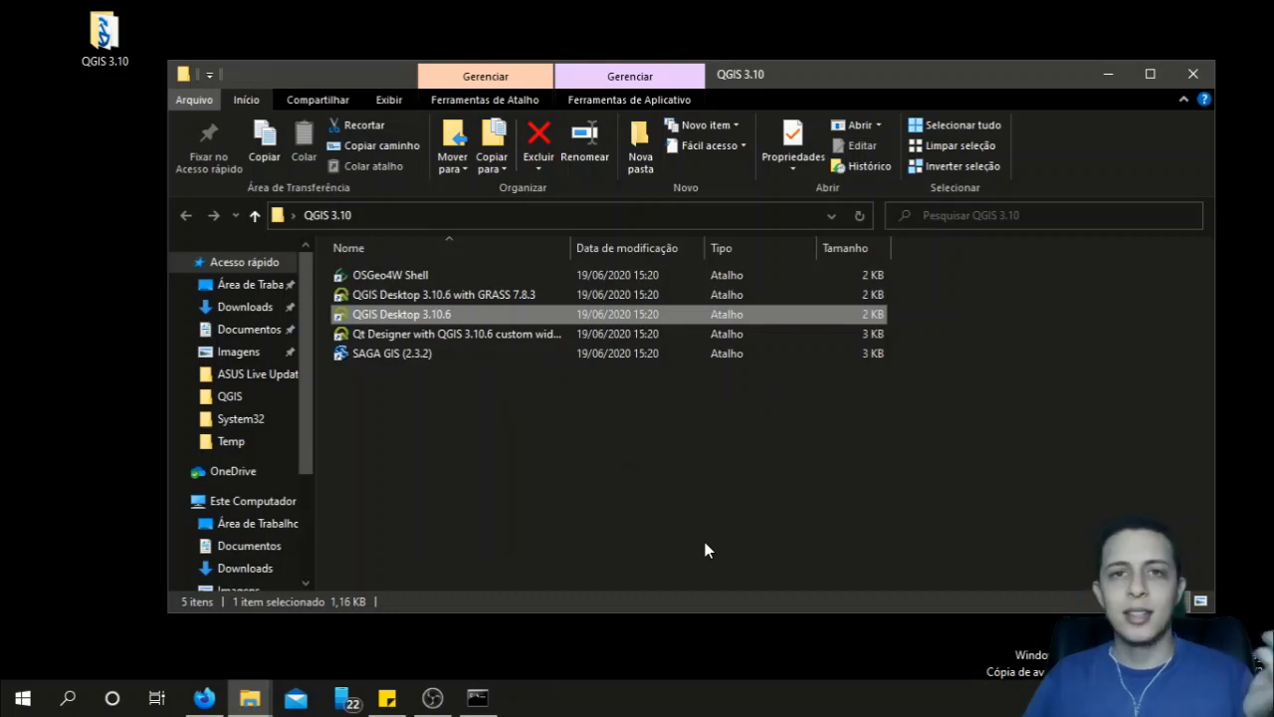